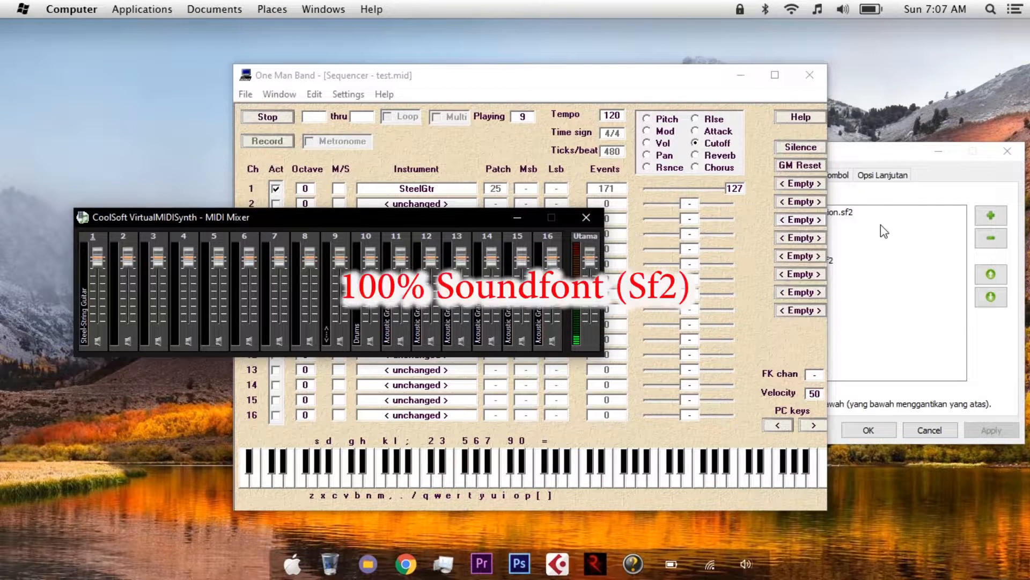
pyautogui.moveTo(98, 259)
pyautogui.mouseDown()
pyautogui.moveTo(98, 282)
pyautogui.moveTo(99, 250)
pyautogui.moveTo(101, 264)
pyautogui.mouseUp()
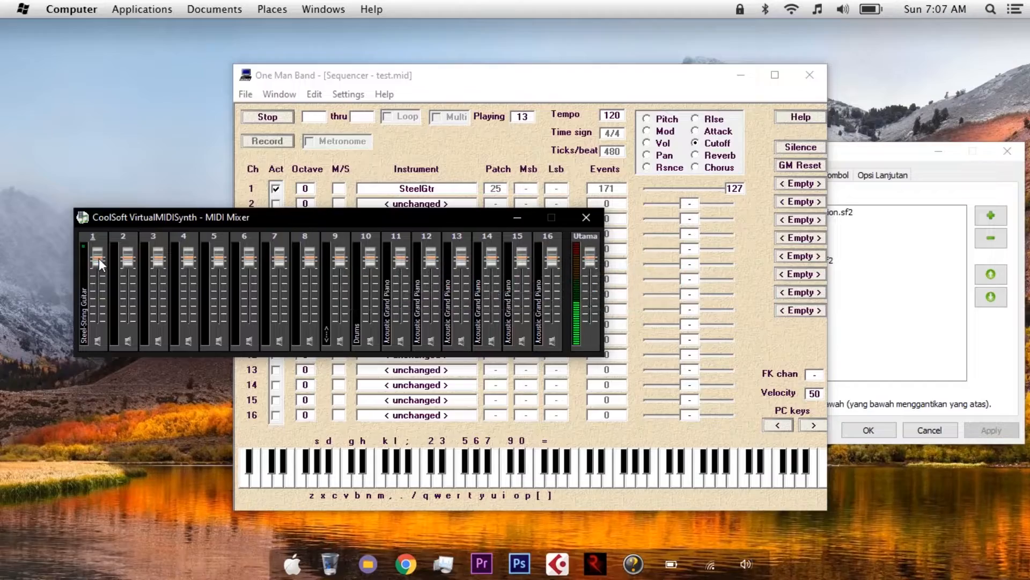
pyautogui.moveTo(100, 263); pyautogui.dragTo(103, 236)
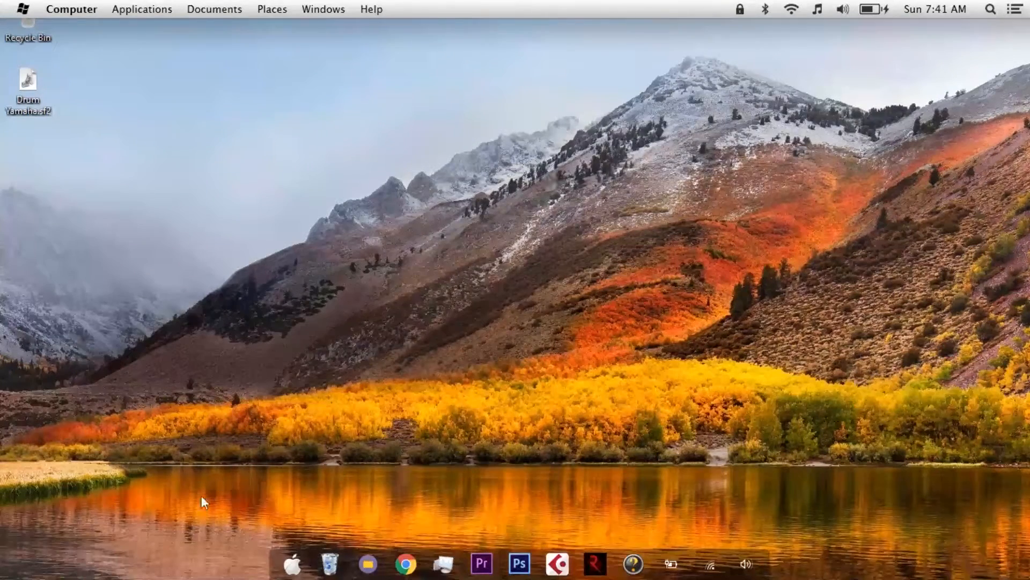
# Launch Kontakt 6 PORTABLE by searching for "kontakt" among the installed applications.
pyautogui.click(289, 564)
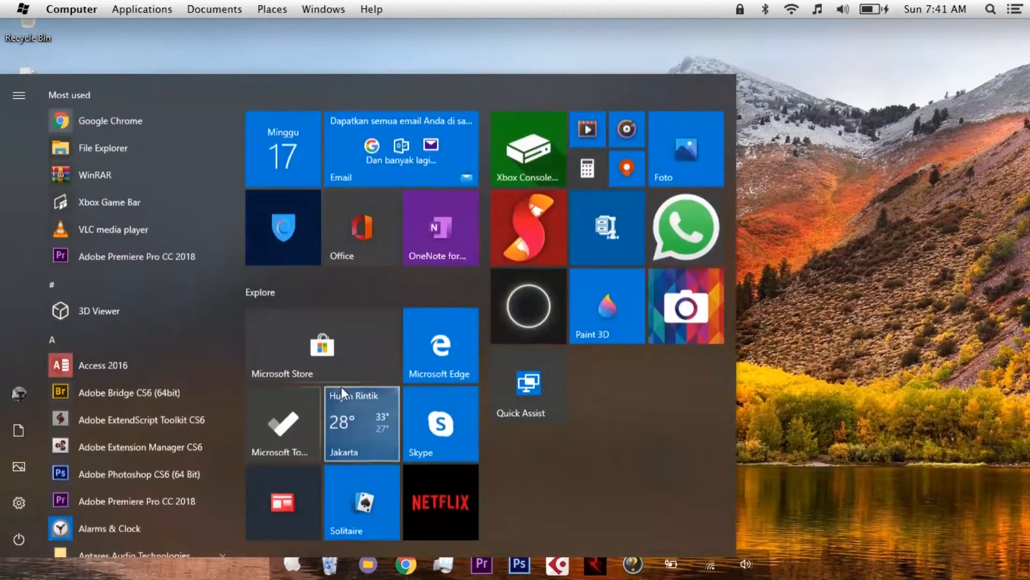
pyautogui.write('kontakt')
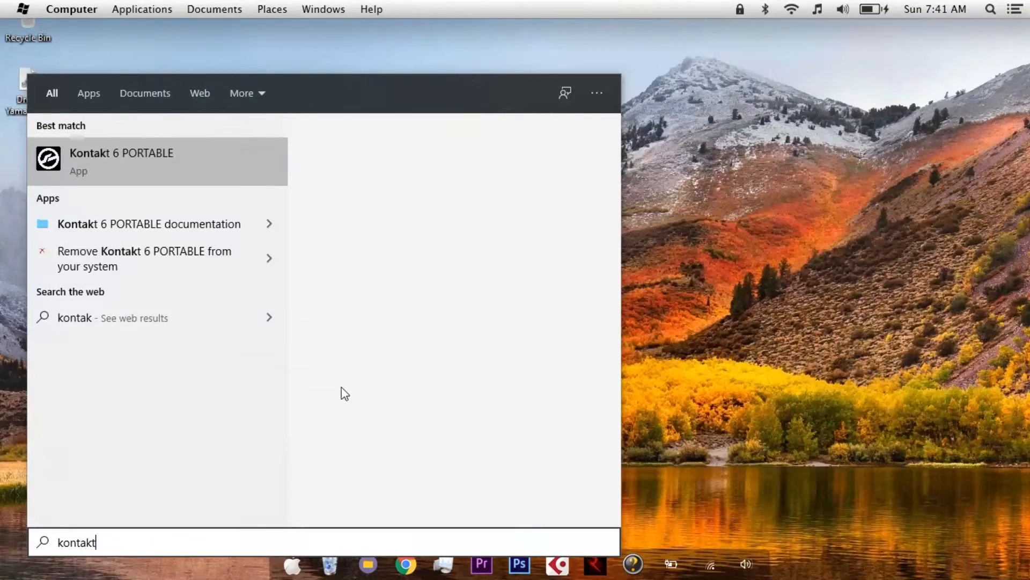
pyautogui.click(192, 168)
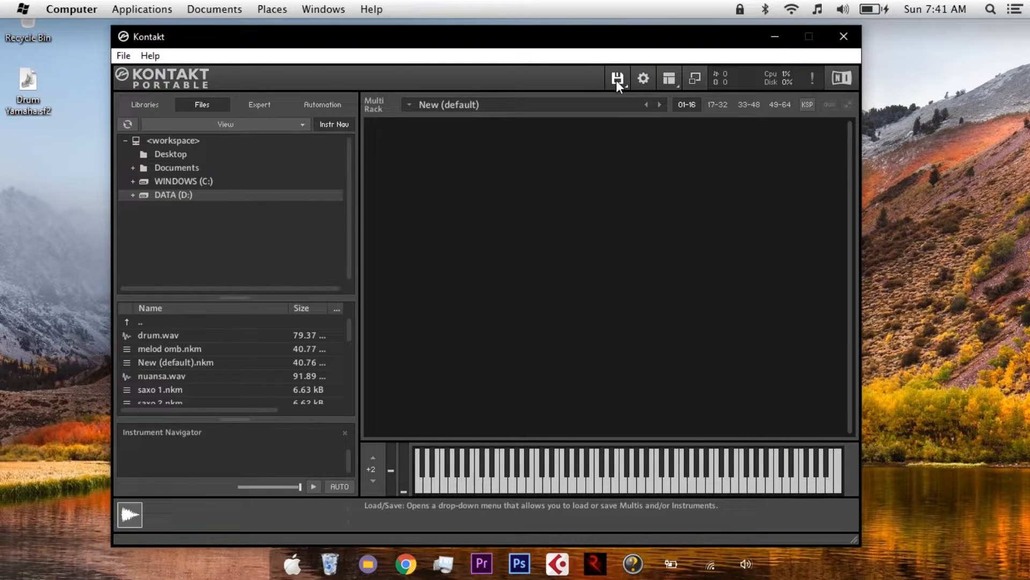
# Start loading a patch and browse to the tutorial folder on the DATA (D:) drive.
pyautogui.click(616, 79)
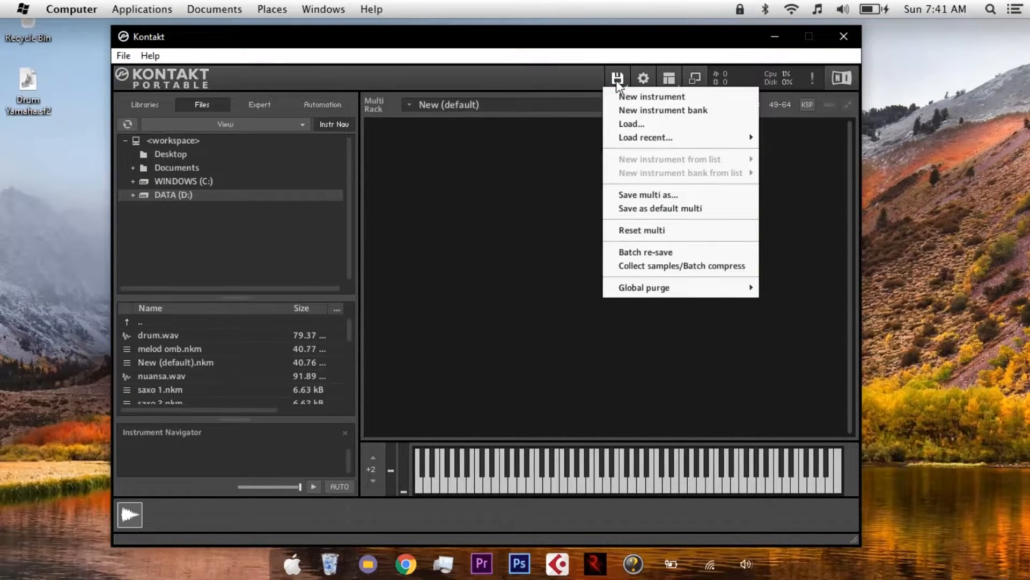
pyautogui.click(553, 154)
pyautogui.click(617, 80)
pyautogui.click(629, 123)
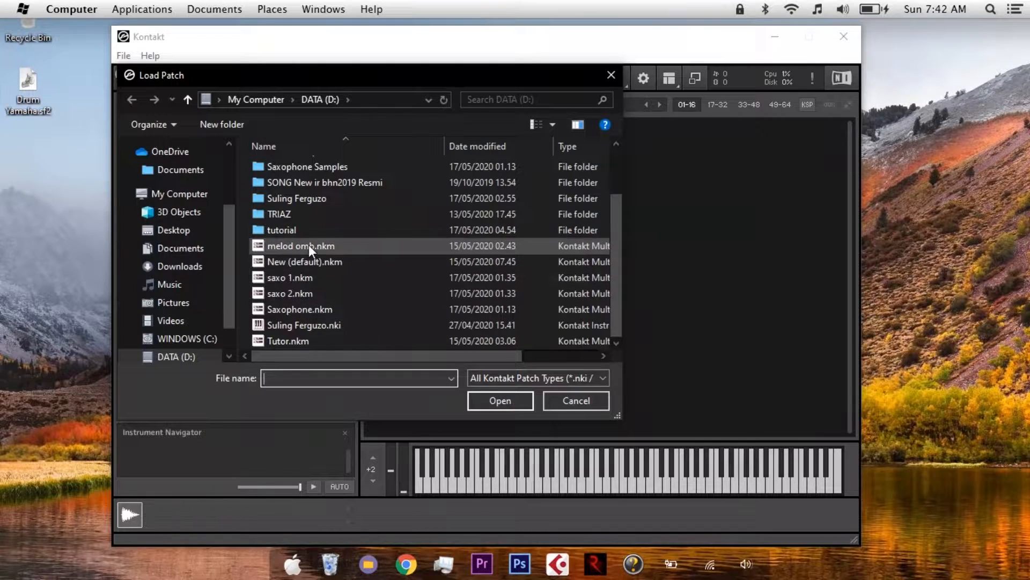
pyautogui.click(308, 277)
pyautogui.click(309, 228)
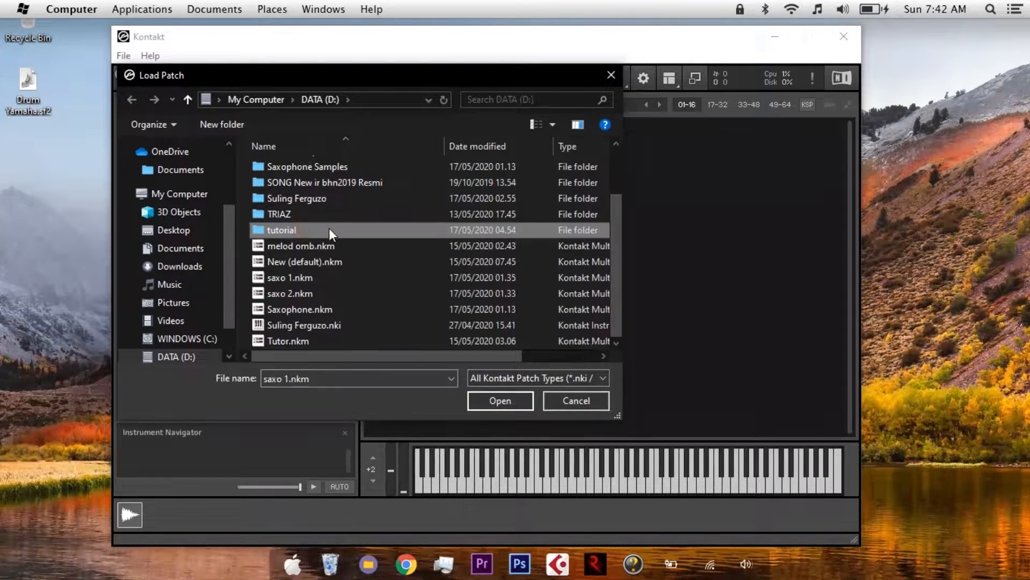
pyautogui.doubleClick(329, 230)
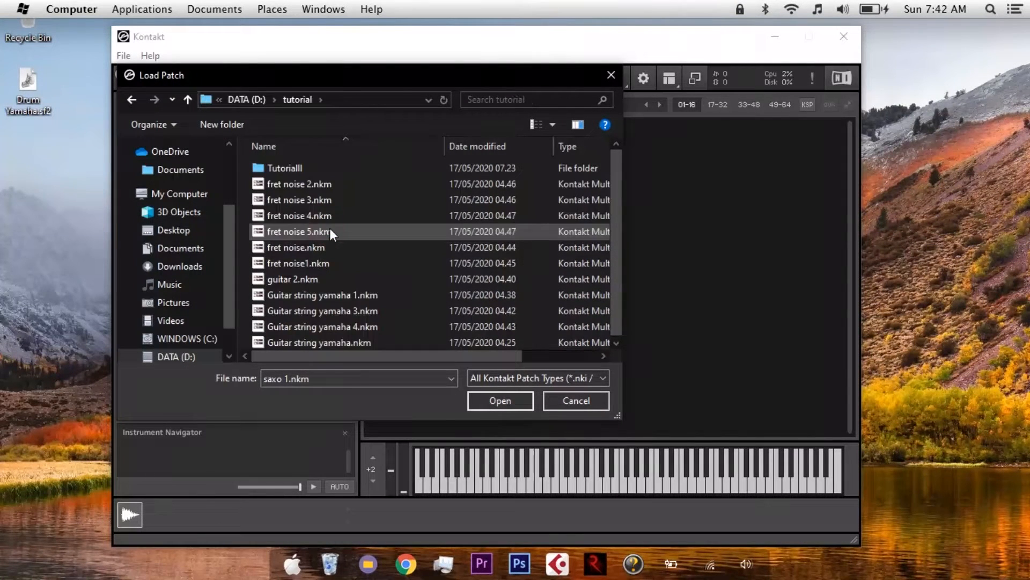
# Load Guitar string yamaha.nkm and merge its instrument in without replacing the current multi.
pyautogui.click(320, 294)
pyautogui.click(327, 338)
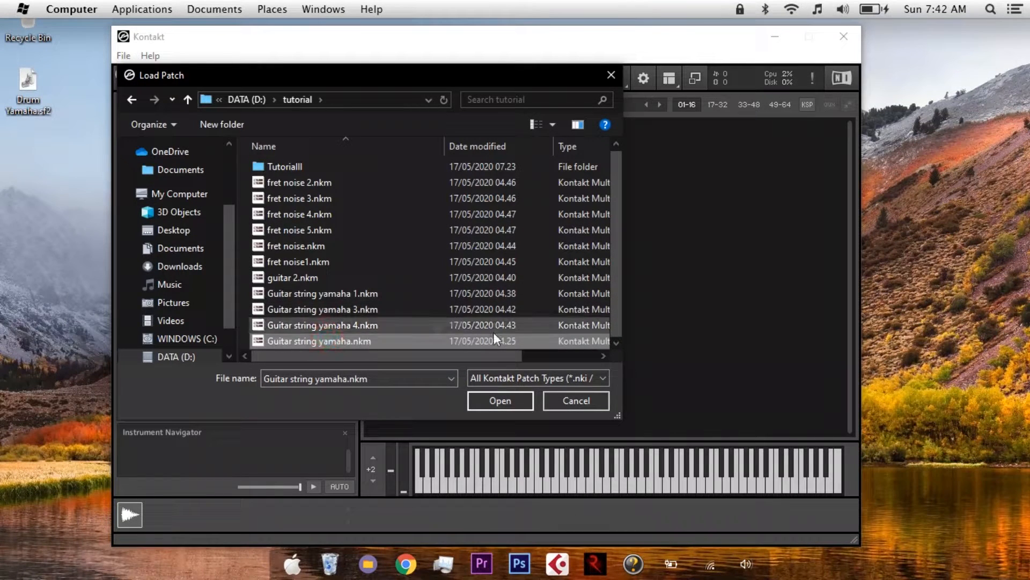
pyautogui.click(511, 402)
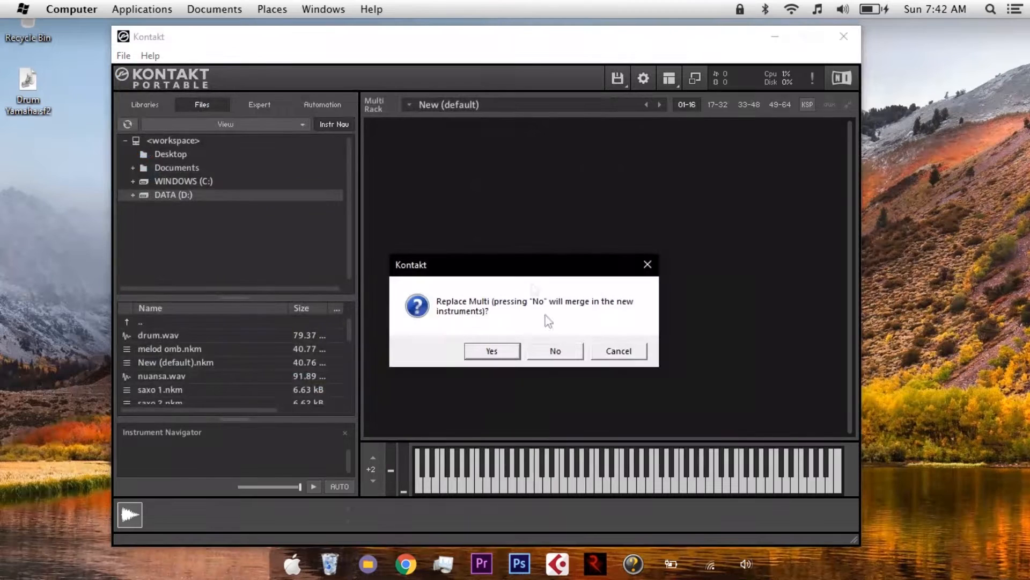
pyautogui.click(554, 349)
# Open the loaded steel guitar instrument for editing and audition notes on the virtual keyboard.
pyautogui.click(383, 131)
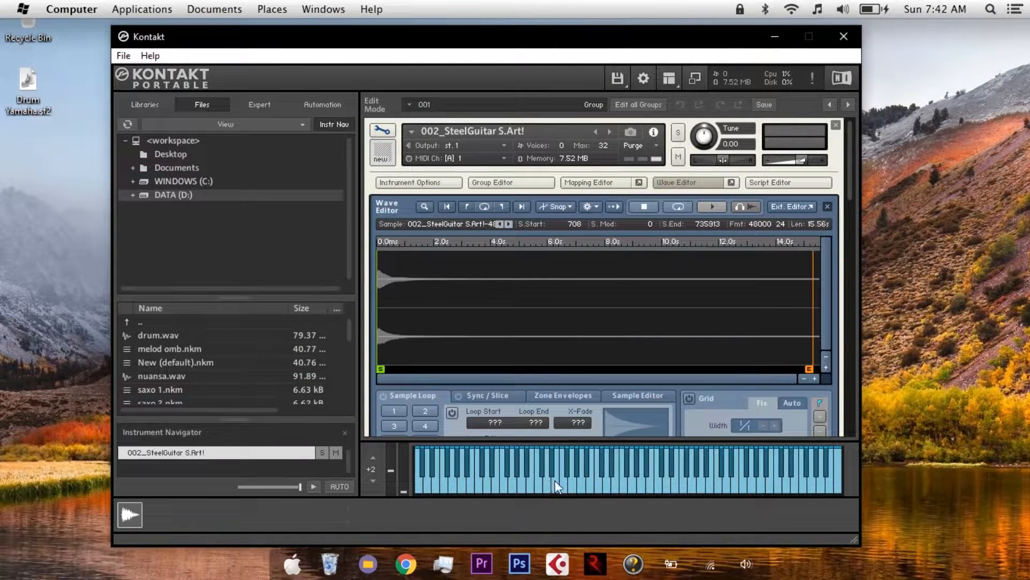
pyautogui.click(563, 482)
pyautogui.click(594, 479)
# Remove the limiter and Sends from the instrument's insert effects and the convolution reverb from its send effects.
pyautogui.moveTo(848, 178); pyautogui.dragTo(846, 341)
pyautogui.moveTo(842, 253); pyautogui.dragTo(833, 146)
pyautogui.moveTo(848, 179); pyautogui.dragTo(842, 305)
pyautogui.click(451, 377)
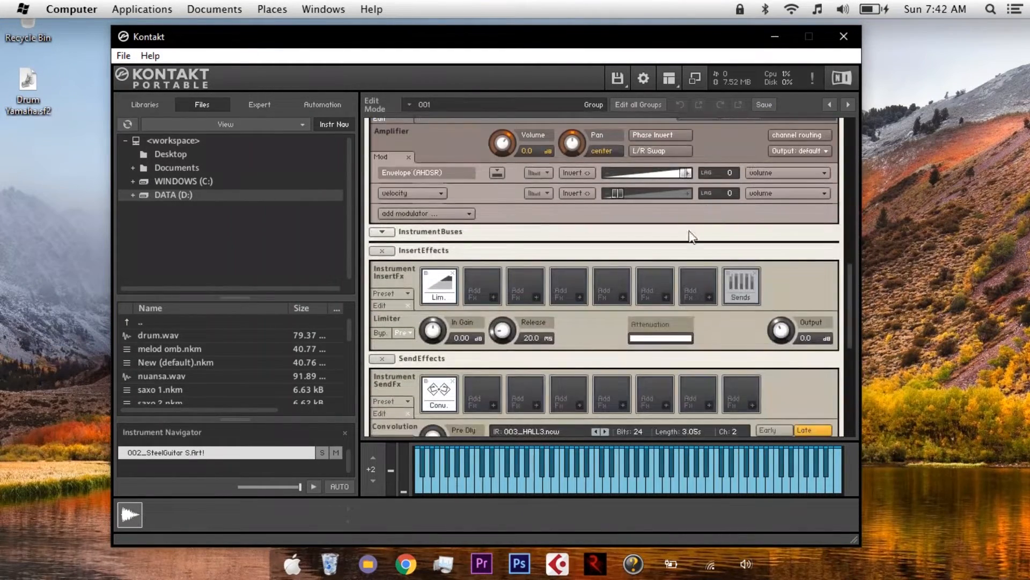
pyautogui.click(454, 273)
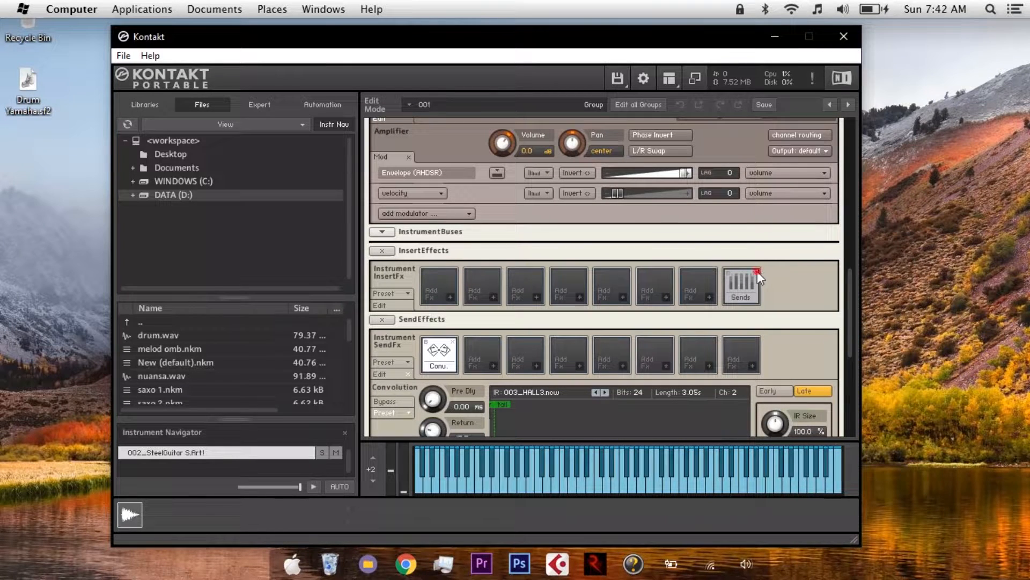
pyautogui.click(757, 271)
pyautogui.click(454, 343)
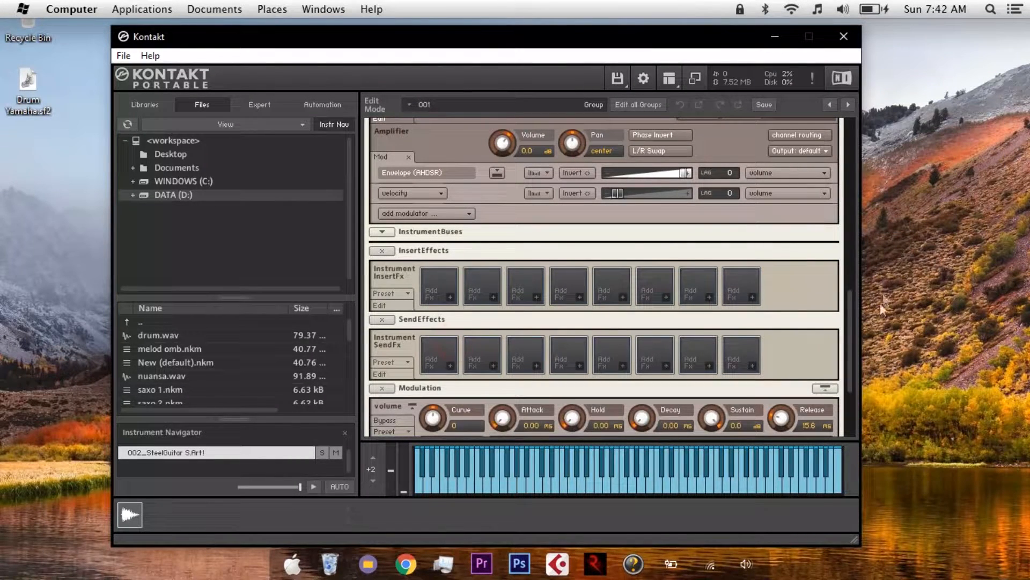
# Open the Mapping Editor in its own window, move it to see the whole map, and display the zones in list view.
pyautogui.moveTo(849, 311); pyautogui.dragTo(846, 123)
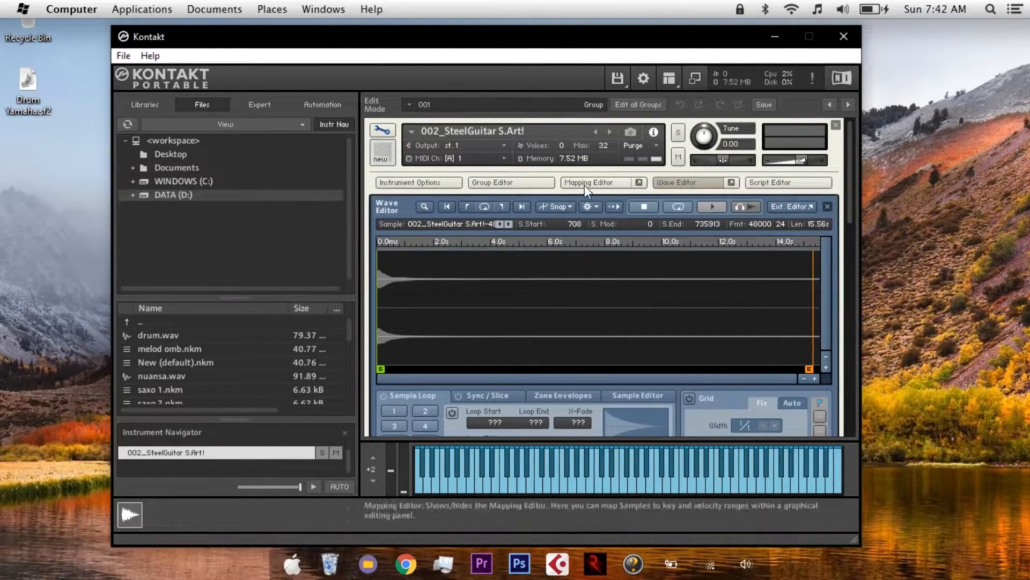
pyautogui.click(639, 183)
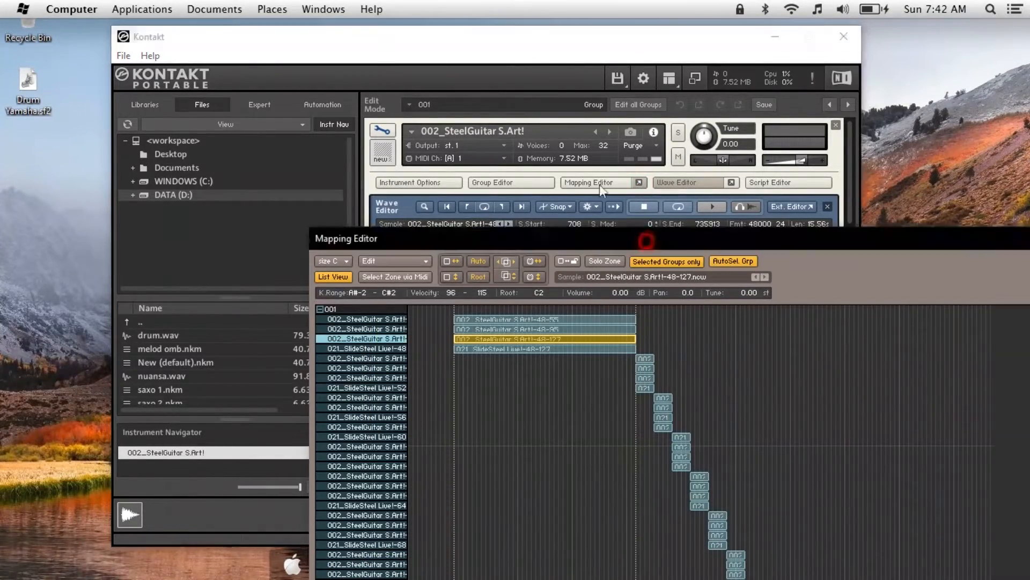
pyautogui.moveTo(647, 238); pyautogui.dragTo(337, 20)
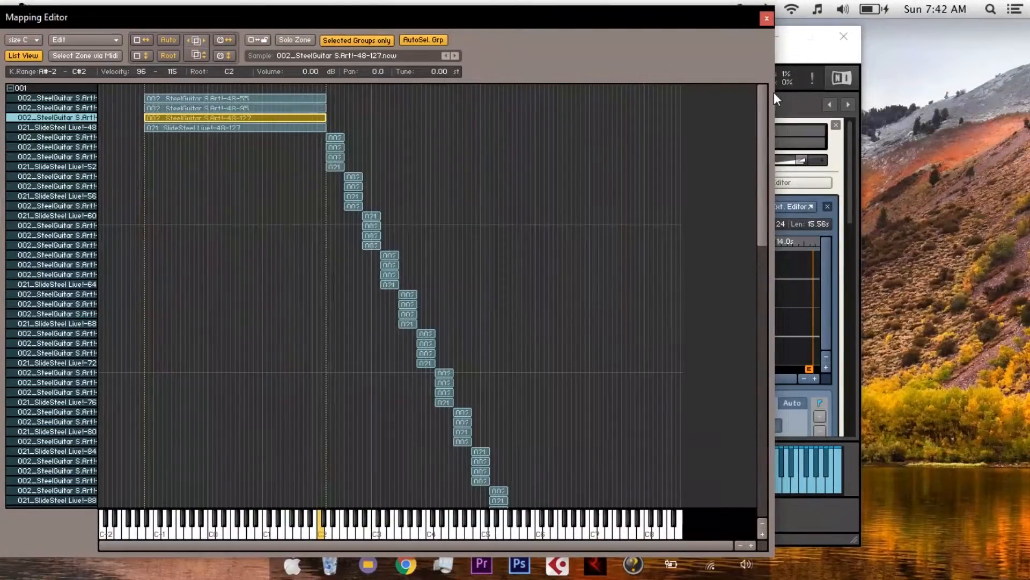
pyautogui.click(25, 55)
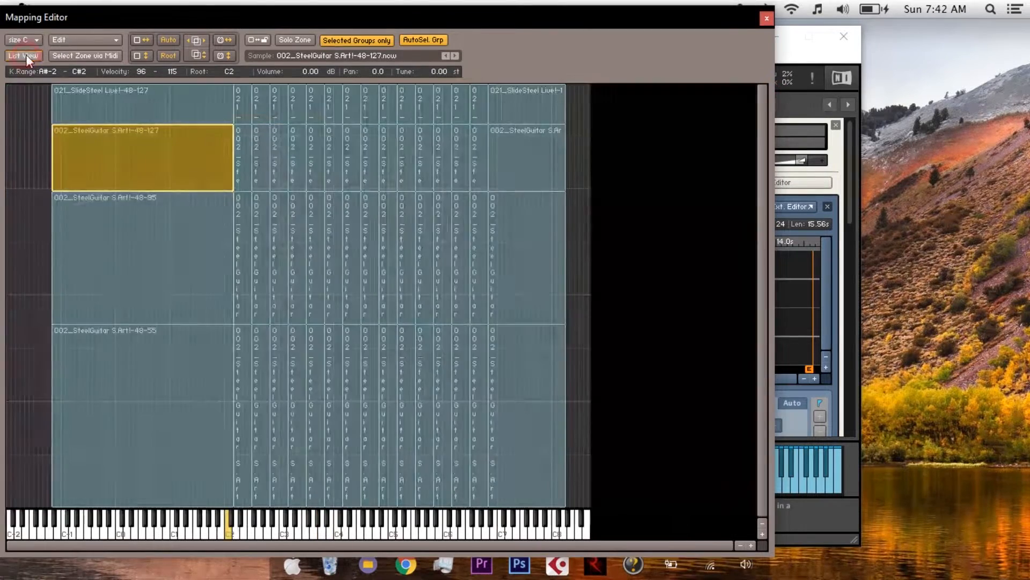
pyautogui.click(30, 58)
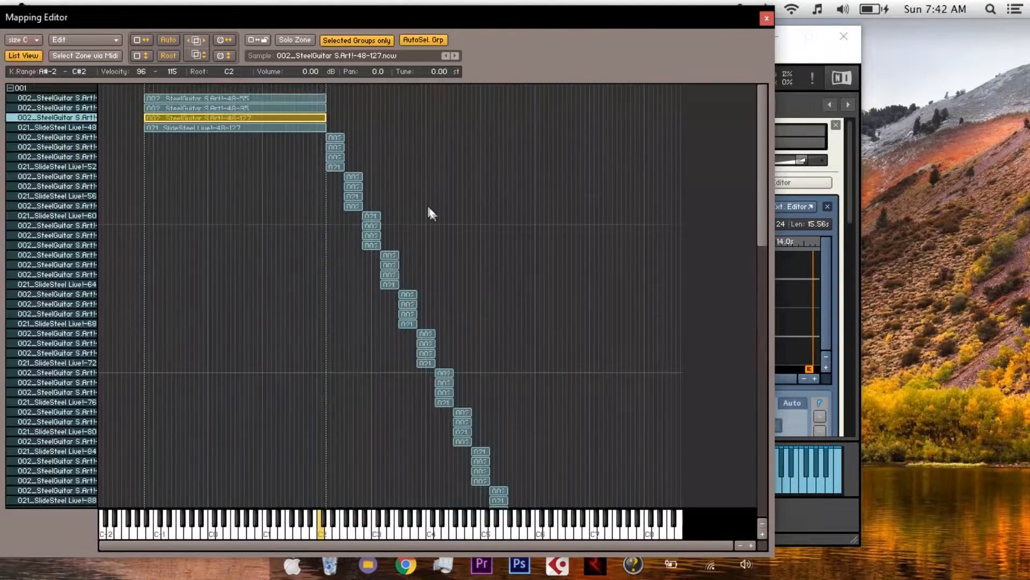
pyautogui.moveTo(761, 154); pyautogui.dragTo(758, 130)
# Examine the velocity ranges of the overlapping SteelGuitar and SlideSteel zones in the lowest key range.
pyautogui.click(308, 126)
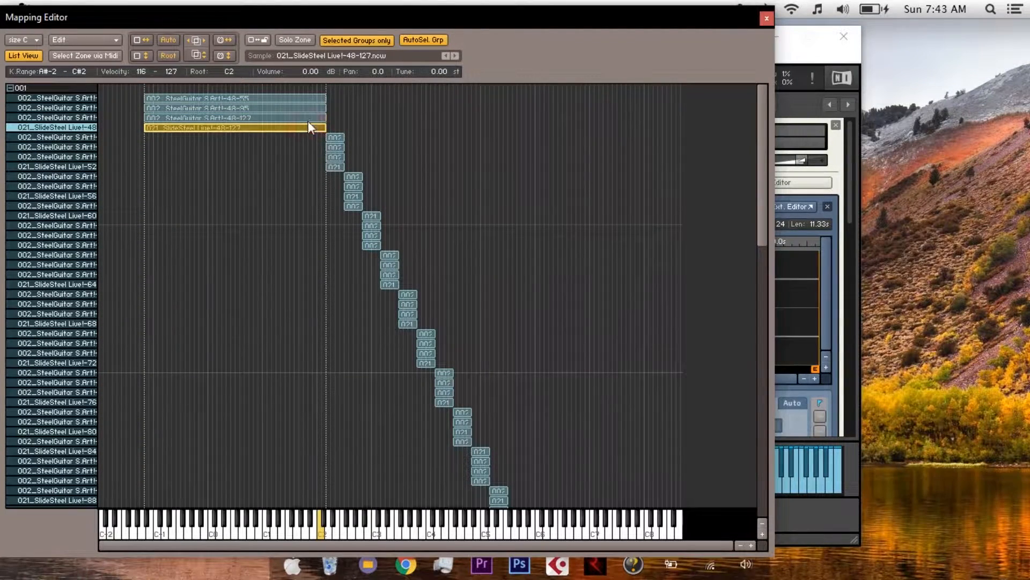
pyautogui.click(308, 117)
pyautogui.click(308, 106)
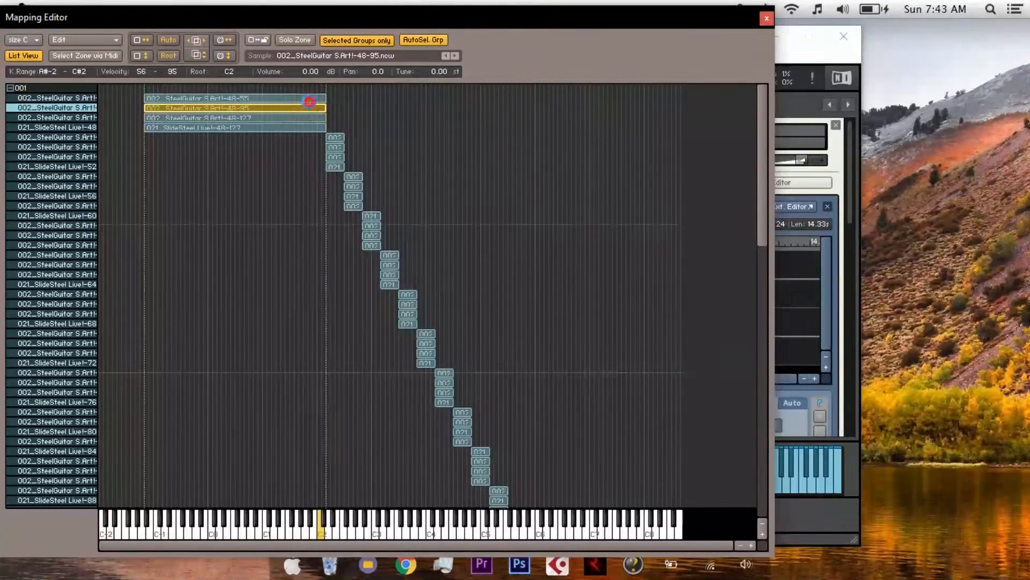
pyautogui.click(309, 100)
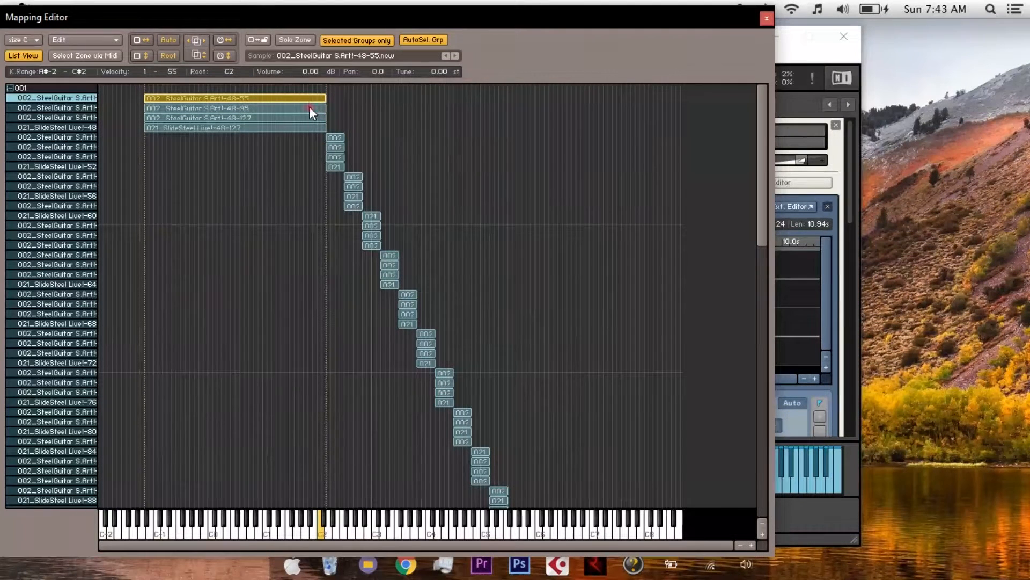
pyautogui.click(309, 106)
pyautogui.click(312, 118)
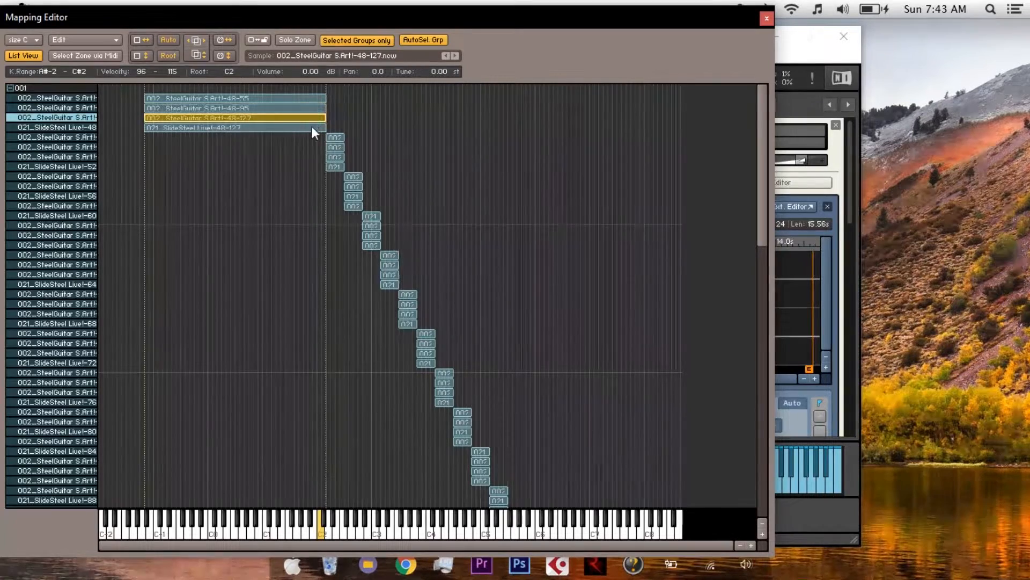
pyautogui.click(312, 126)
# Delete all the SteelGuitar release zones in the Rel group.
pyautogui.scroll(-10, 735, 361)
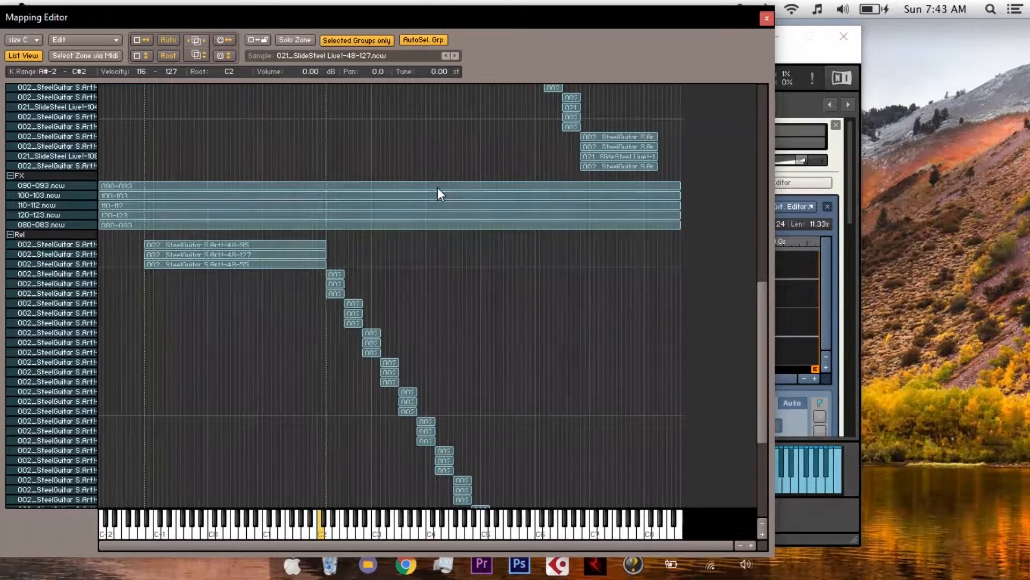
pyautogui.scroll(-2, 439, 193)
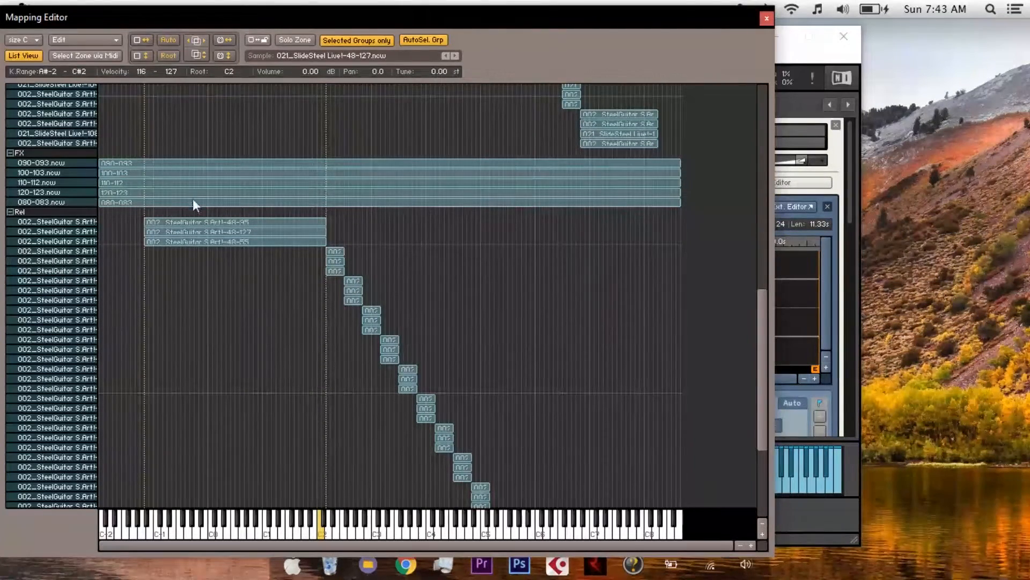
pyautogui.scroll(-3, 214, 241)
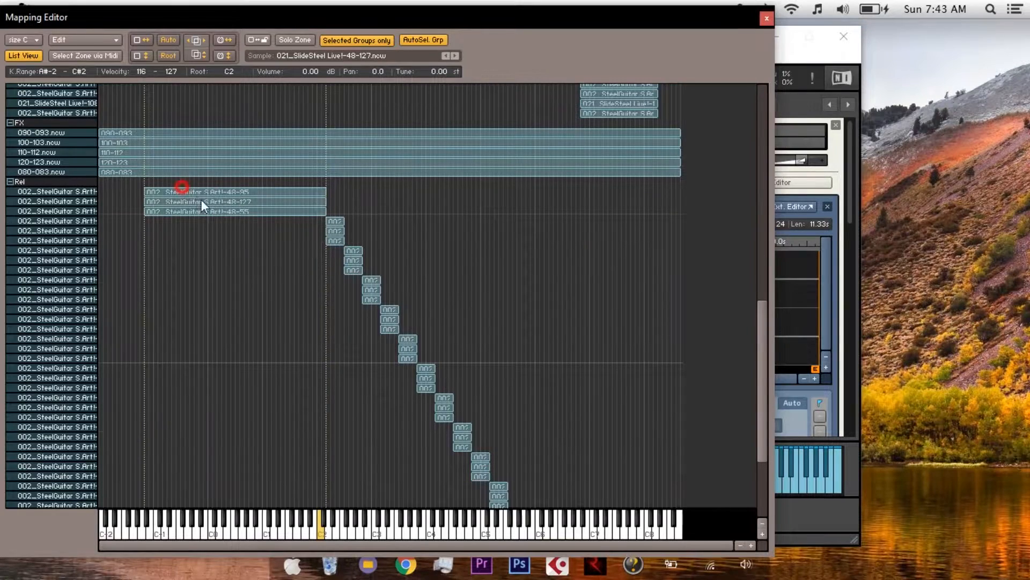
pyautogui.moveTo(182, 187); pyautogui.dragTo(657, 507)
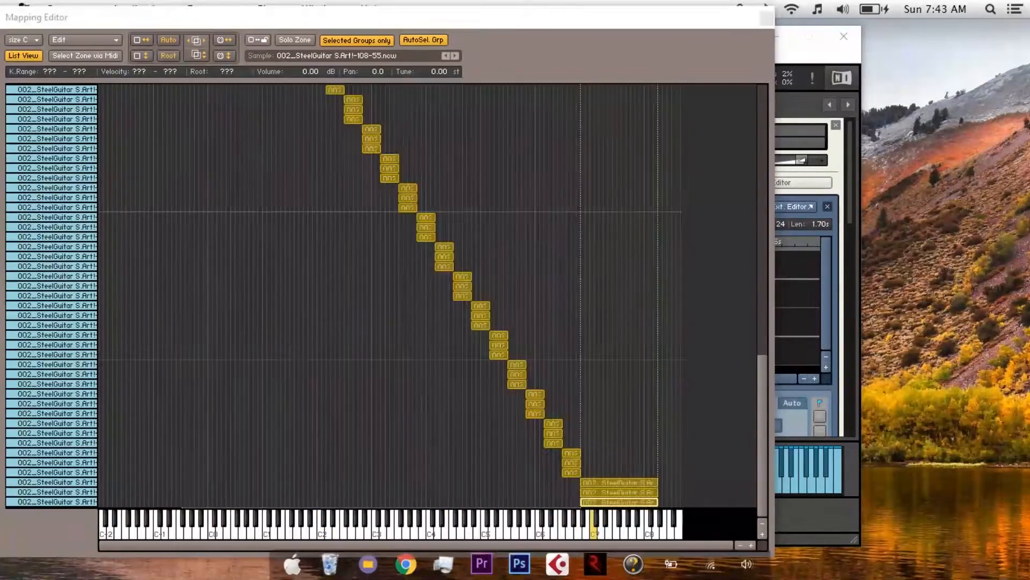
pyautogui.click(763, 465)
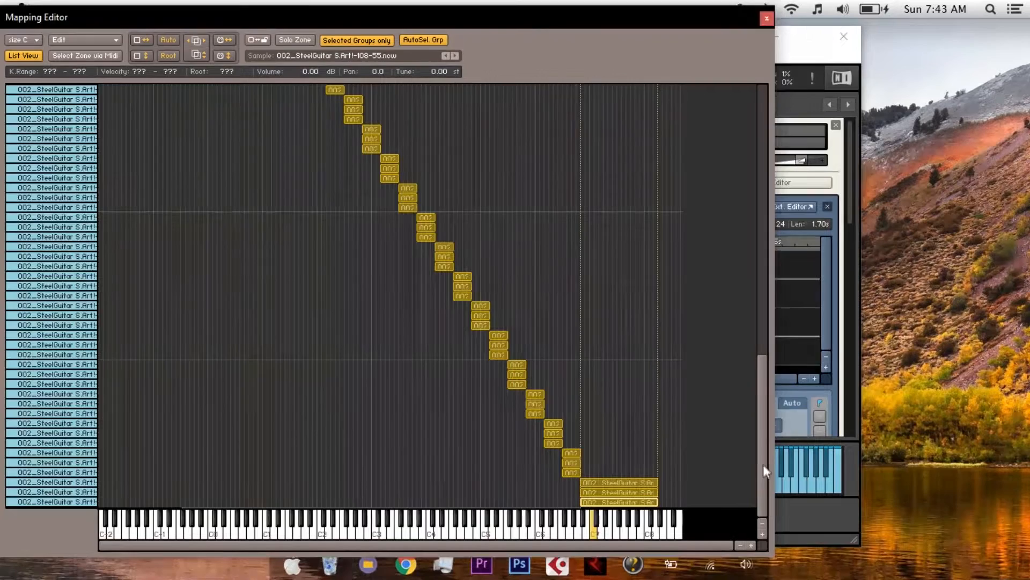
pyautogui.moveTo(763, 463); pyautogui.dragTo(763, 427)
pyautogui.press('Delete')
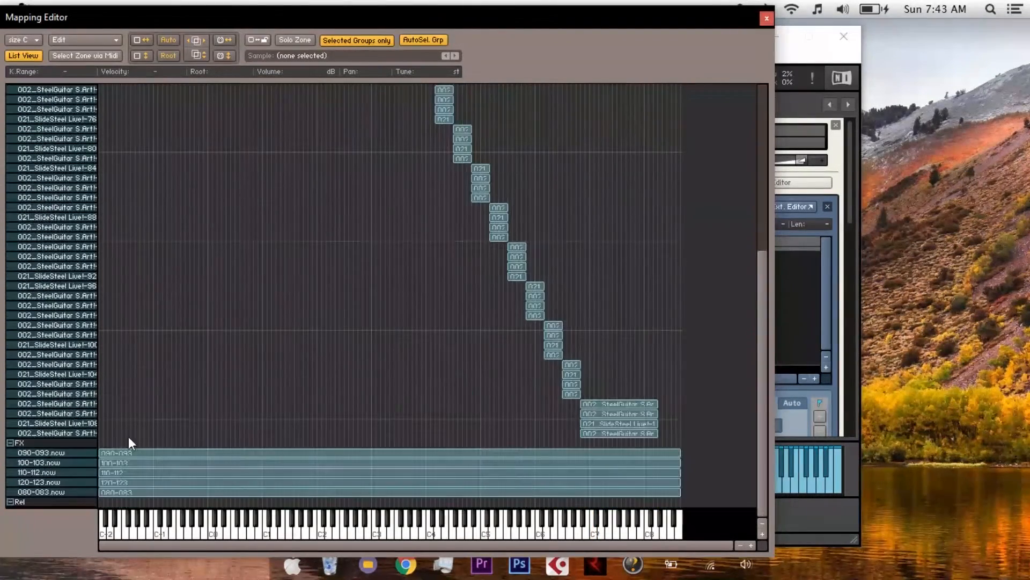
# Delete all the noise zones in the FX group, from 090-093 through 080-083.
pyautogui.scroll(3, 650, 298)
pyautogui.moveTo(761, 228); pyautogui.dragTo(760, 373)
pyautogui.click(137, 454)
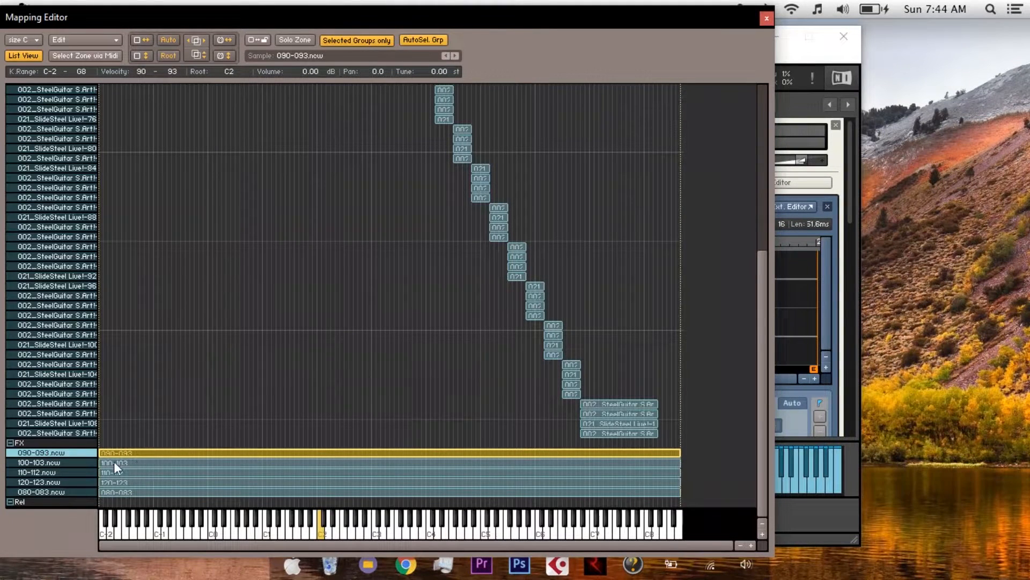
pyautogui.click(479, 176)
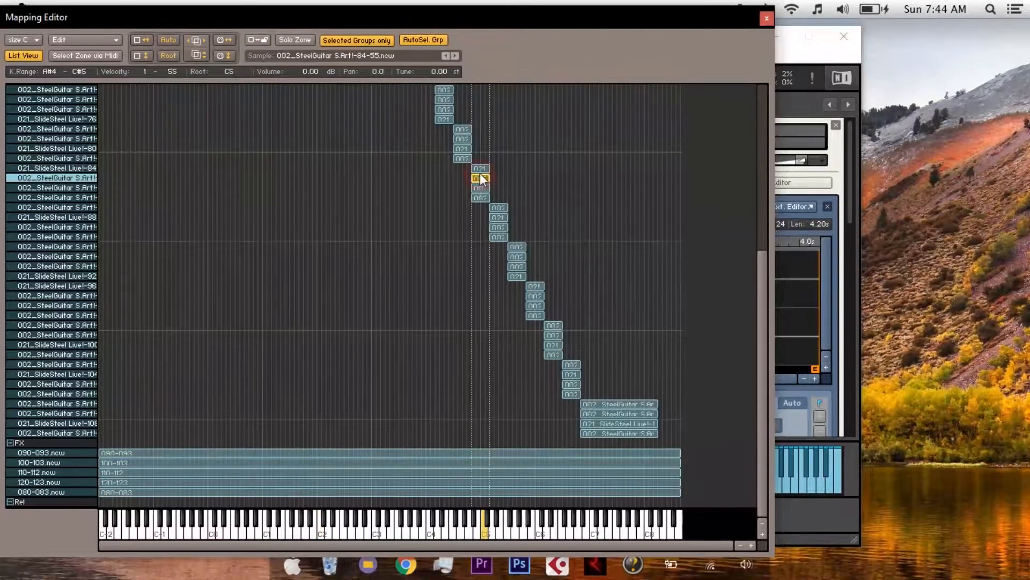
pyautogui.click(480, 169)
pyautogui.click(480, 178)
pyautogui.moveTo(207, 437); pyautogui.dragTo(327, 506)
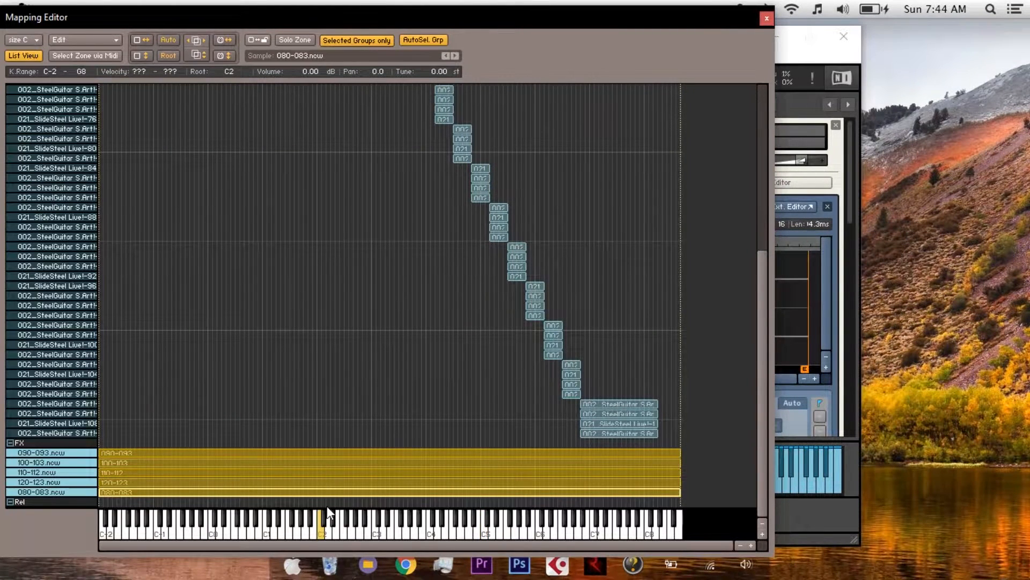
pyautogui.press('Delete')
# Switch the zone display from list view back to the key and velocity grid and close the Mapping Editor.
pyautogui.scroll(4, 326, 506)
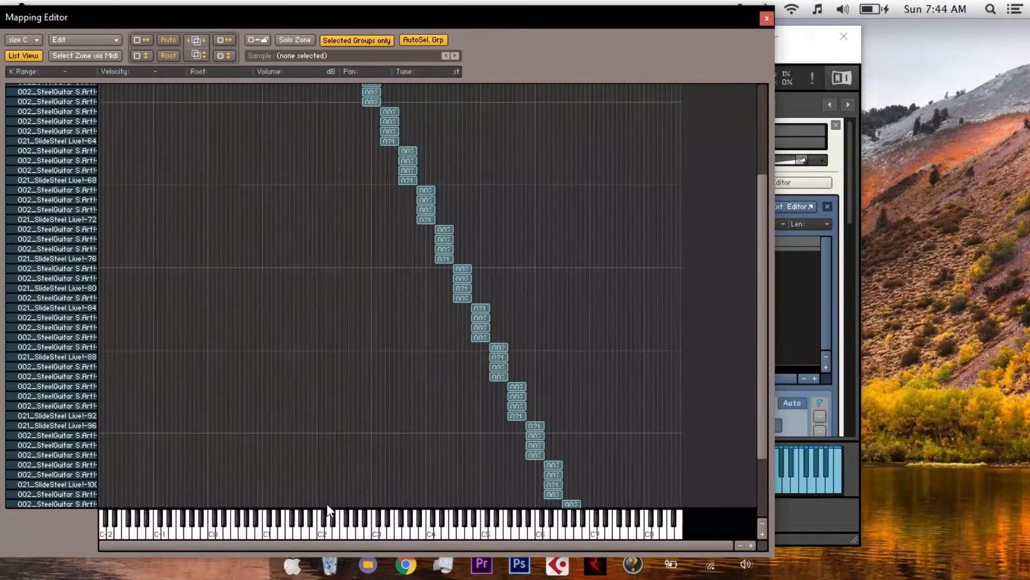
pyautogui.click(390, 123)
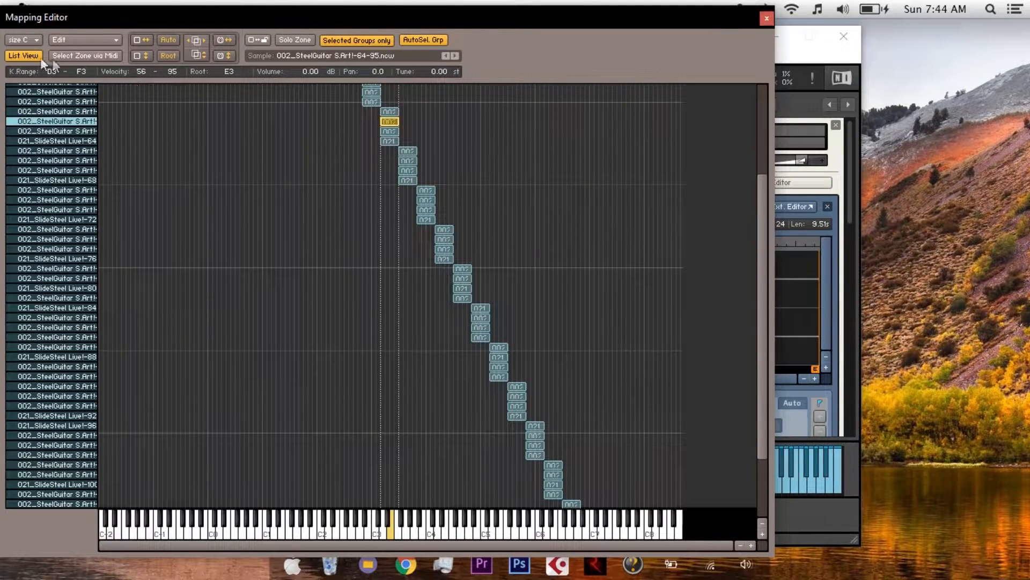
pyautogui.click(15, 54)
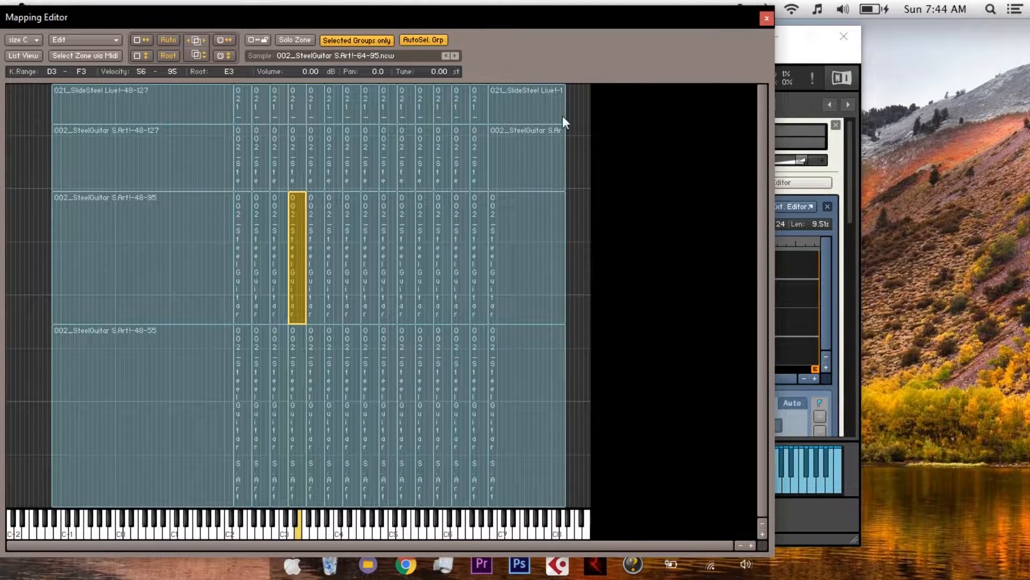
pyautogui.click(762, 20)
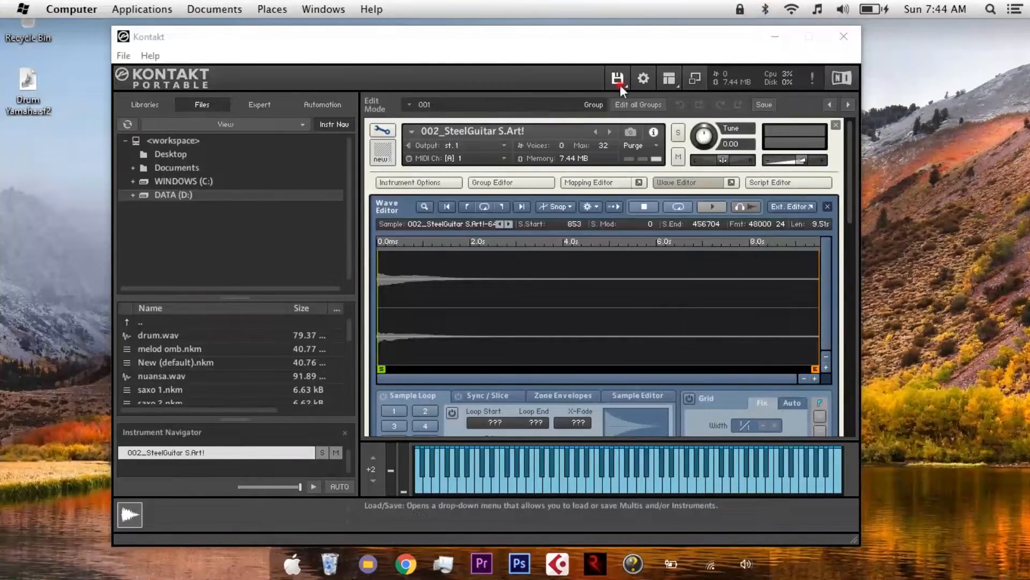
# Save the multi as "gitar 1" in the ferguzooo folder on DATA (D:).
pyautogui.click(619, 83)
pyautogui.click(626, 131)
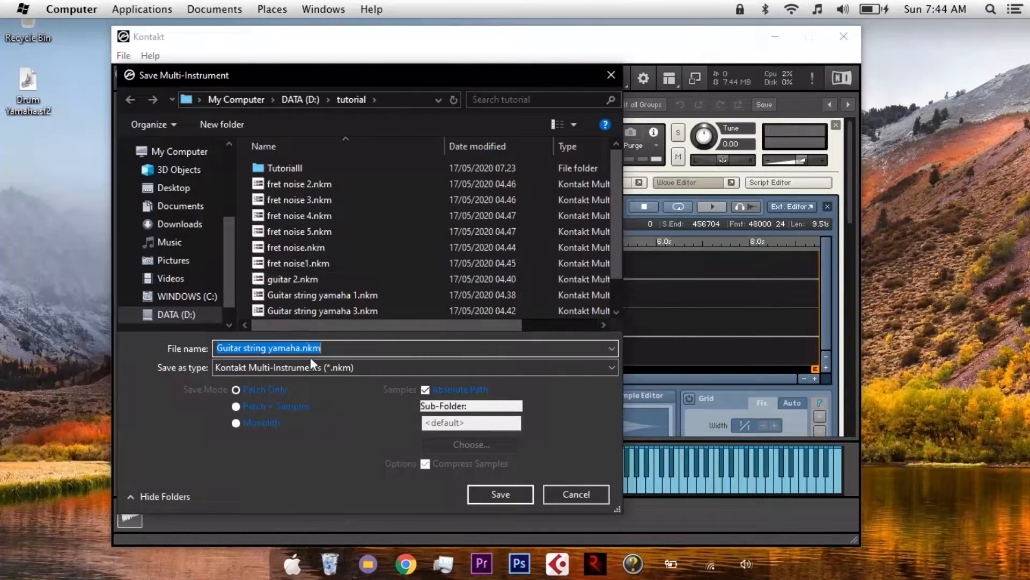
pyautogui.scroll(-2, 294, 230)
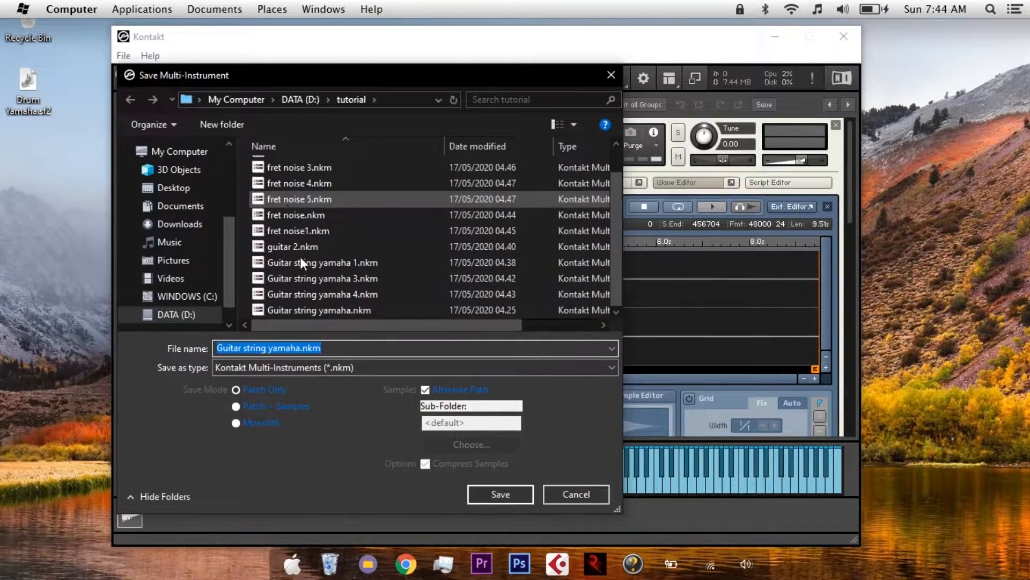
pyautogui.click(342, 347)
pyautogui.moveTo(348, 348); pyautogui.dragTo(180, 353)
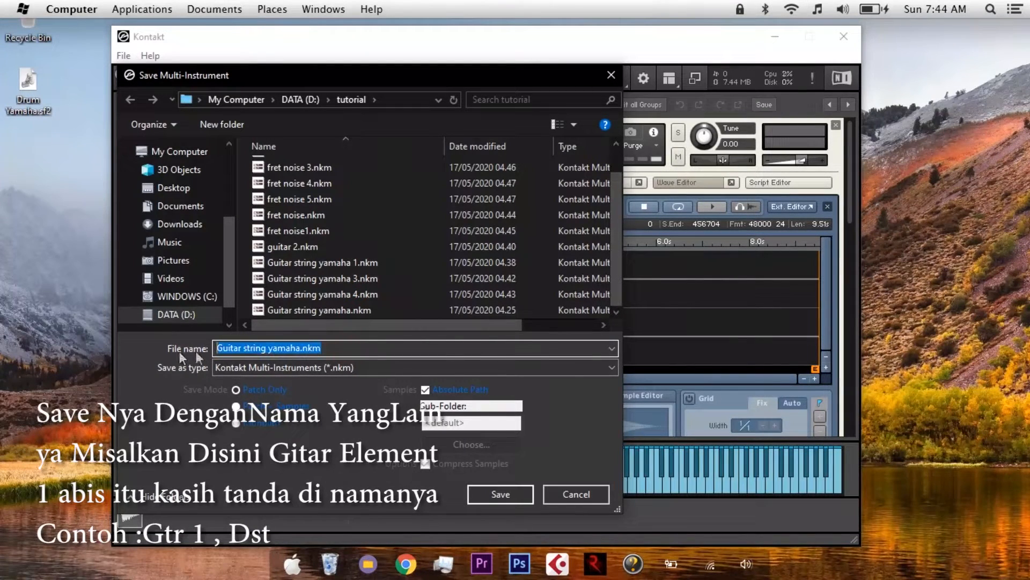
pyautogui.click(349, 349)
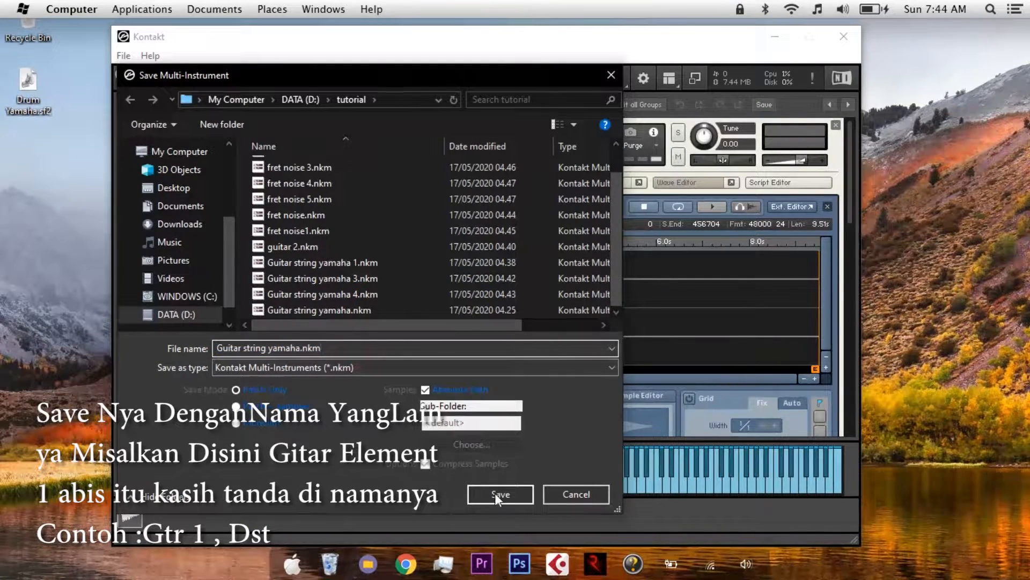
pyautogui.click(495, 492)
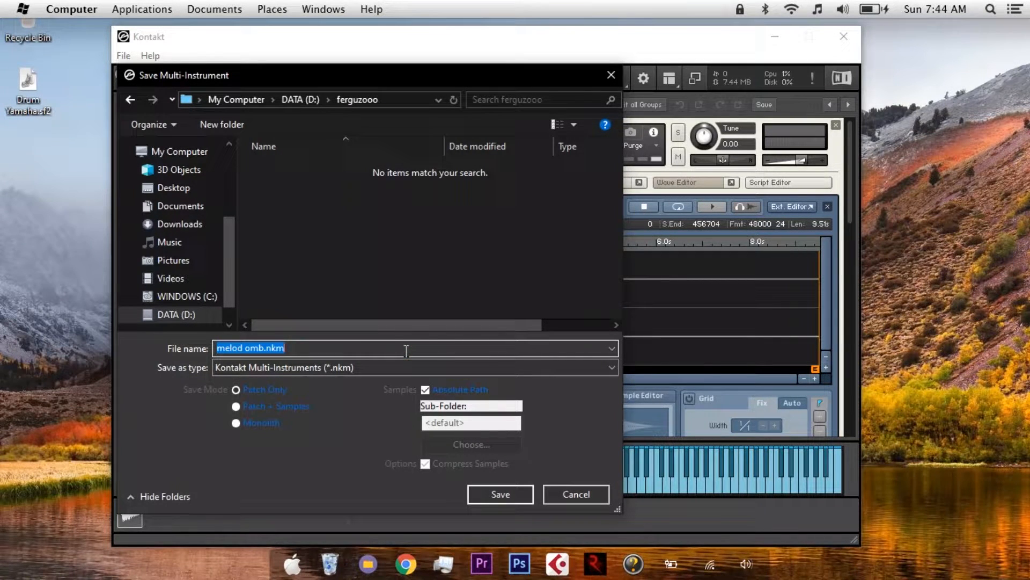
pyautogui.write('gitar')
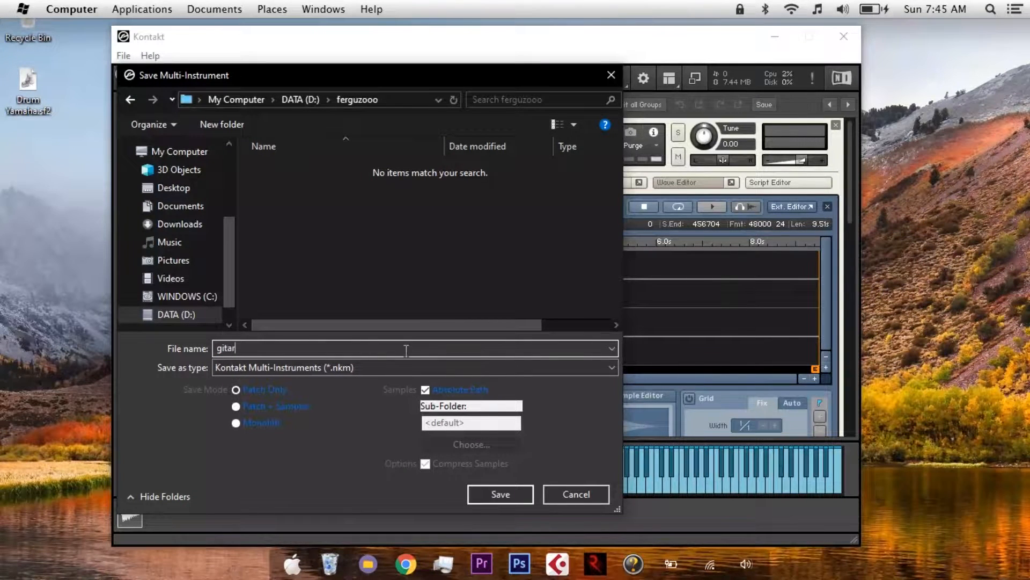
pyautogui.write(' 1')
pyautogui.press('Return')
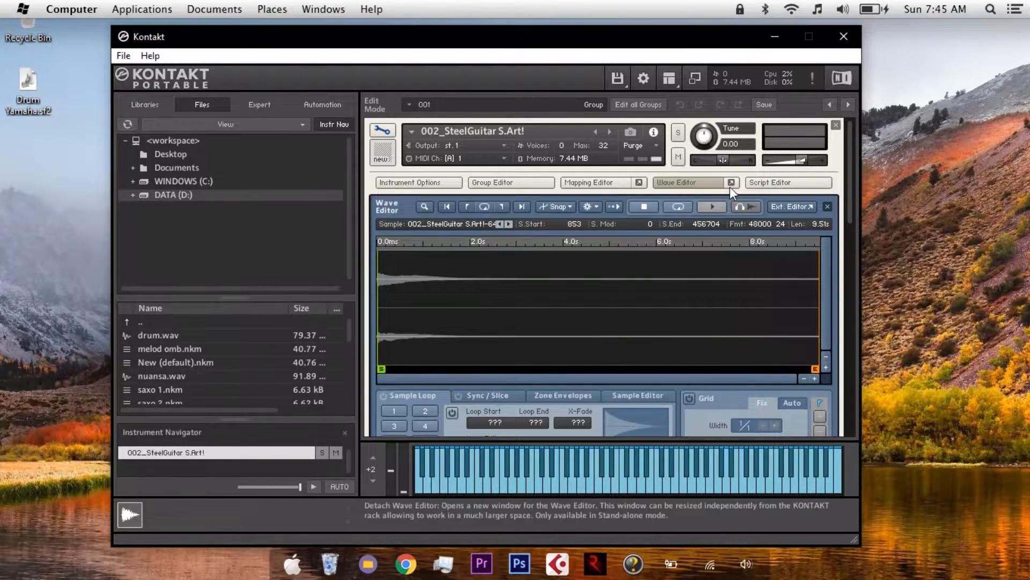
# Reopen the Mapping Editor in its own window and delete the whole row of 021_SlideSteel zones in the highest velocity layer.
pyautogui.click(639, 183)
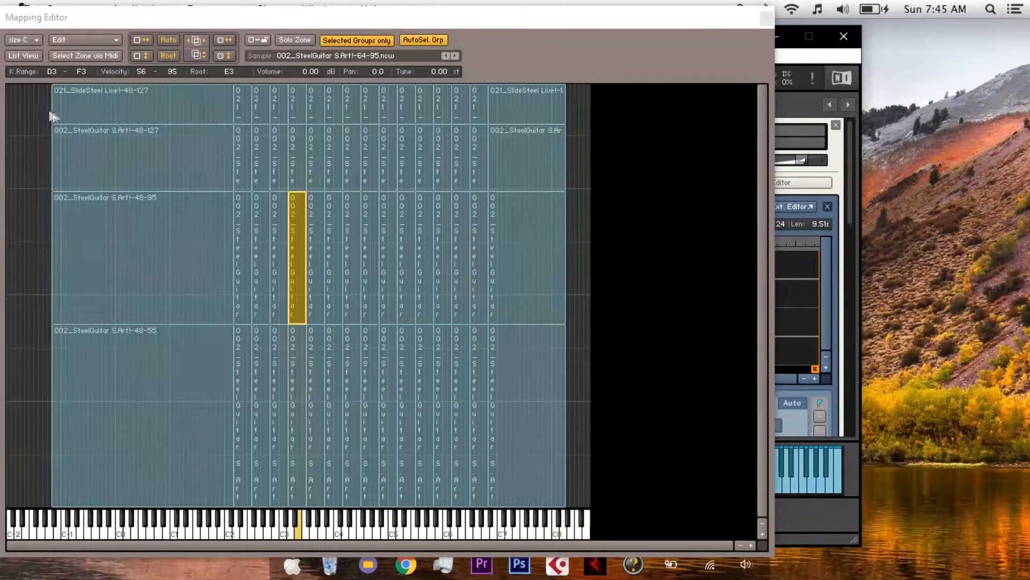
pyautogui.click(27, 114)
pyautogui.click(77, 101)
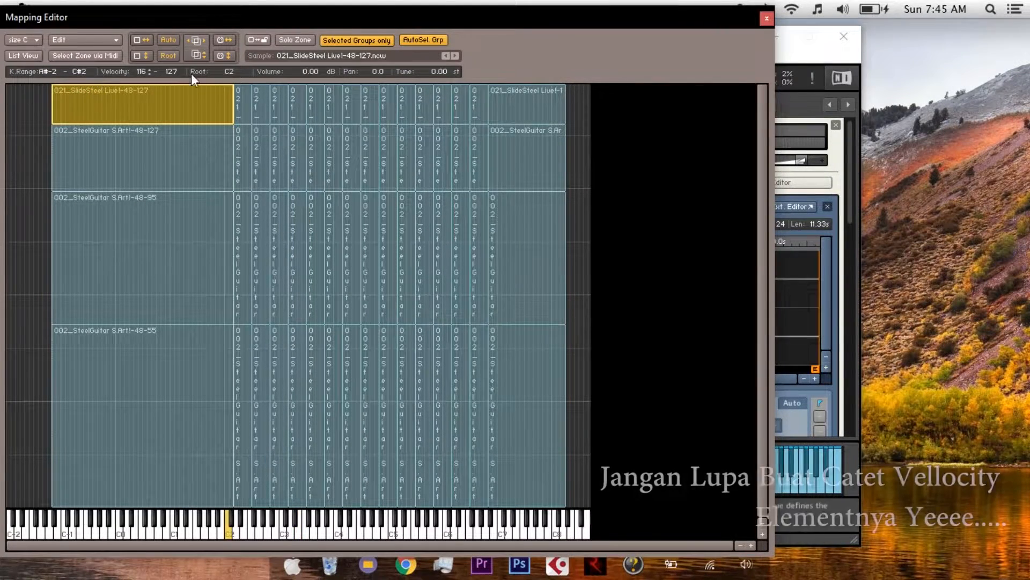
pyautogui.click(243, 101)
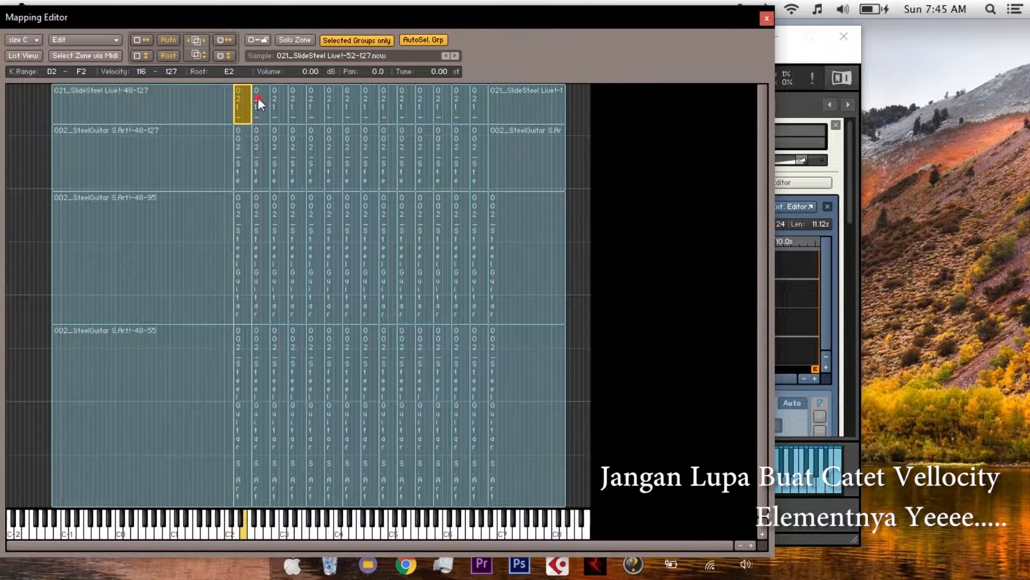
pyautogui.click(257, 98)
pyautogui.click(37, 102)
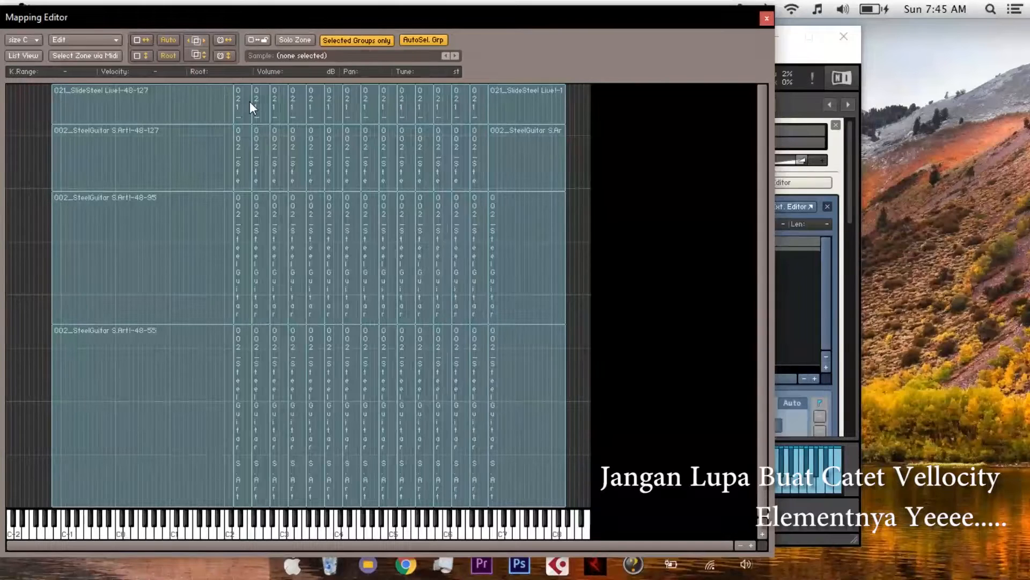
pyautogui.moveTo(24, 109); pyautogui.dragTo(583, 108)
pyautogui.press('Delete')
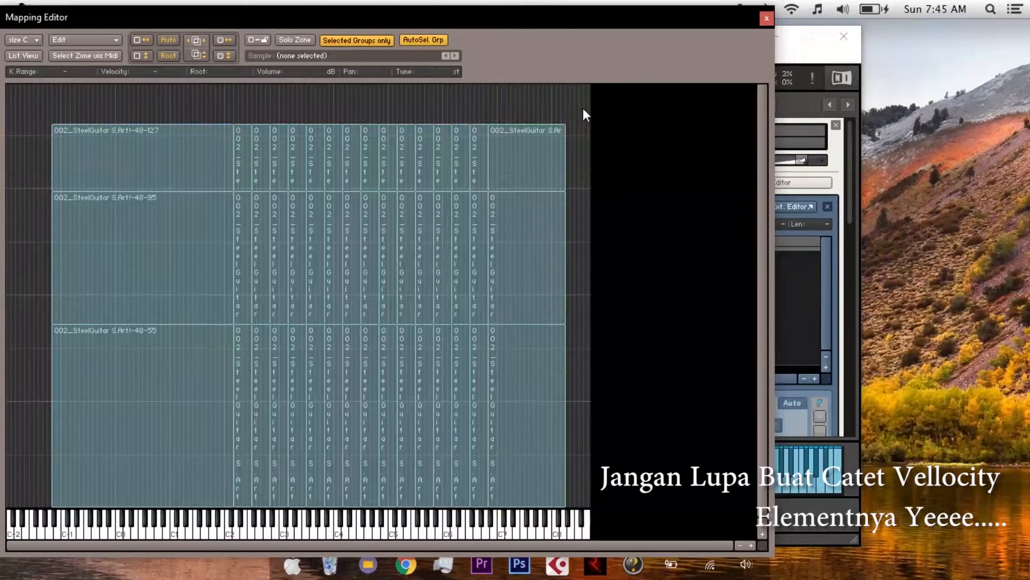
# Shift all remaining SteelGuitar zones up to the maximum velocity, filling the emptied layer, and close the Mapping Editor.
pyautogui.moveTo(137, 100); pyautogui.dragTo(592, 368)
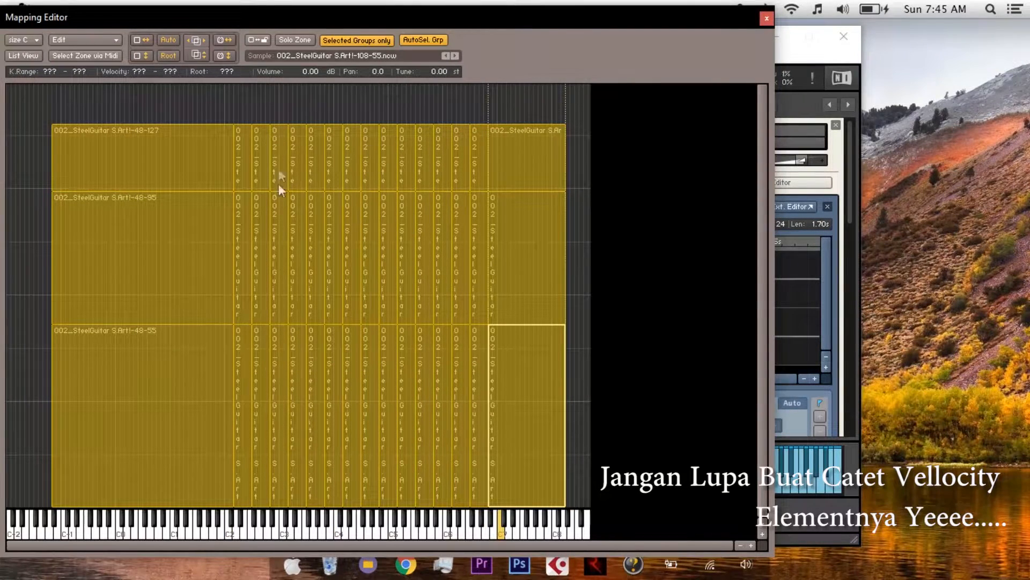
pyautogui.moveTo(73, 106); pyautogui.dragTo(589, 483)
pyautogui.moveTo(351, 219); pyautogui.dragTo(351, 208)
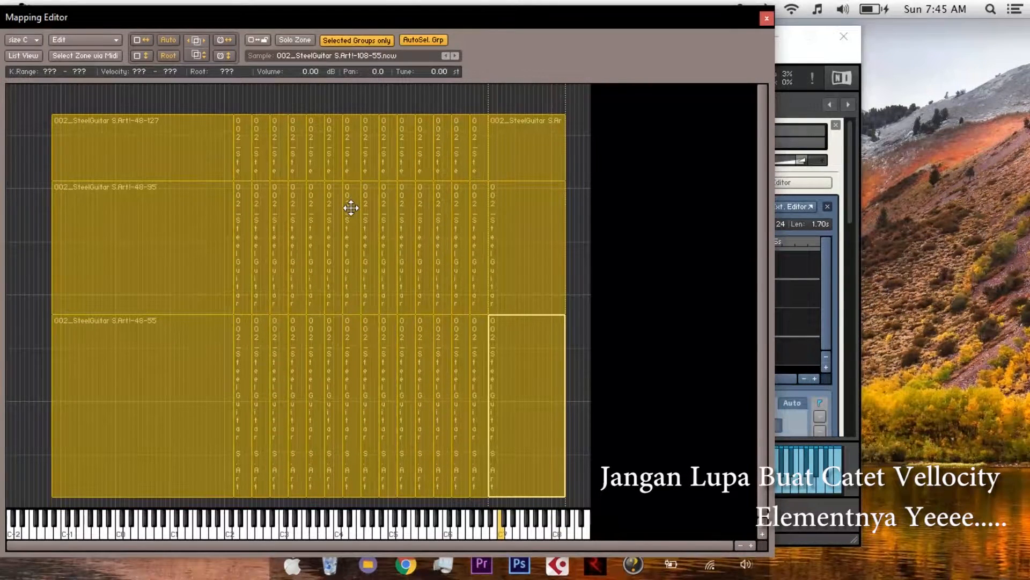
pyautogui.moveTo(353, 382); pyautogui.dragTo(353, 351)
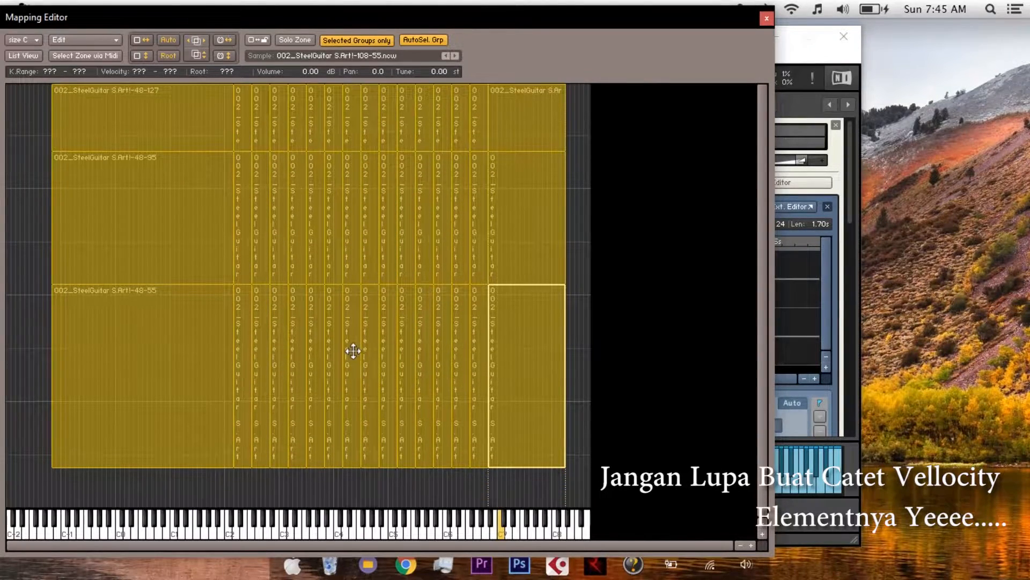
pyautogui.click(291, 475)
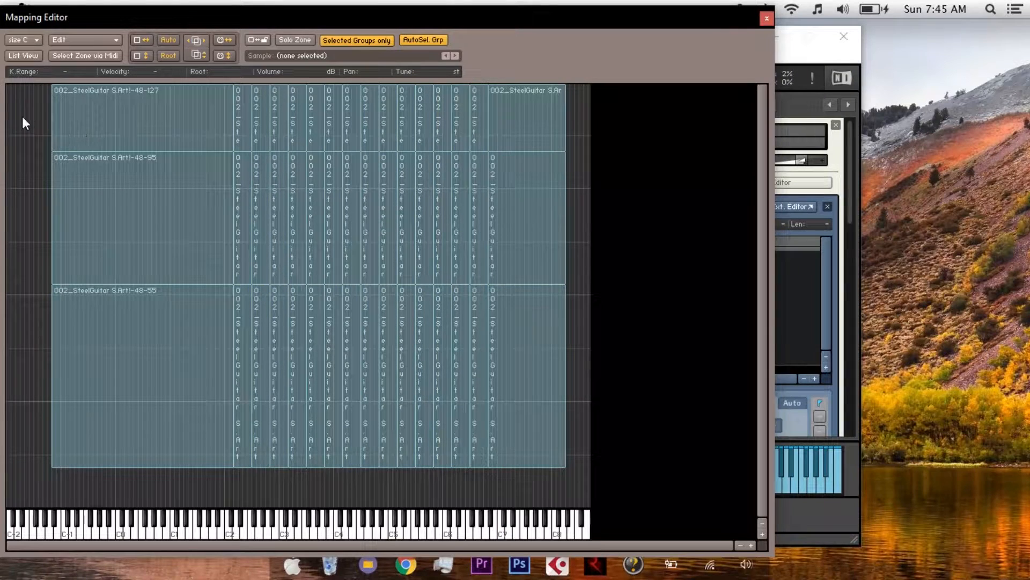
pyautogui.click(766, 18)
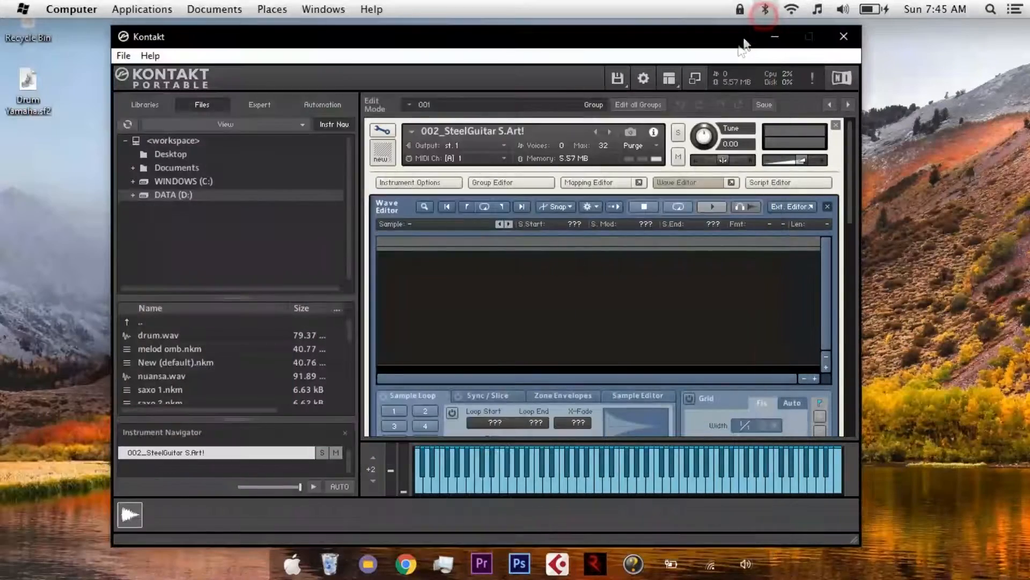
# Save the edited multi as "gitar 2" in the ferguzooo folder.
pyautogui.click(626, 81)
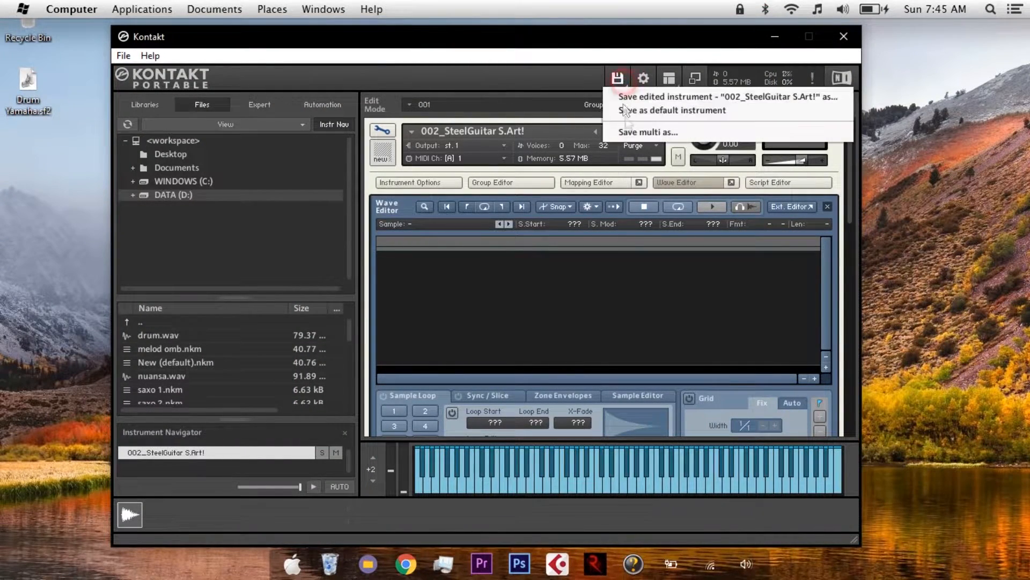
pyautogui.click(639, 133)
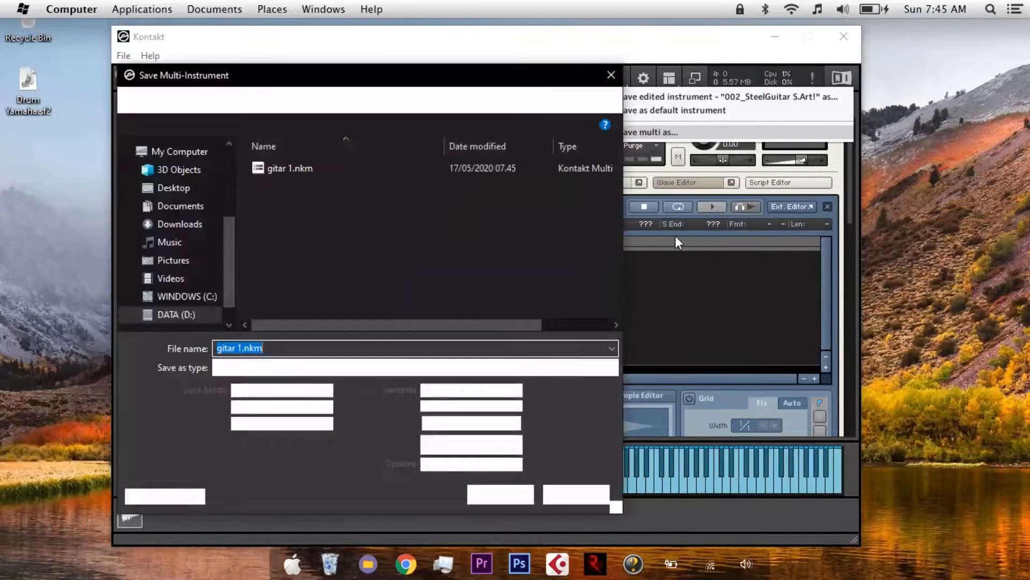
pyautogui.write('gitar 2')
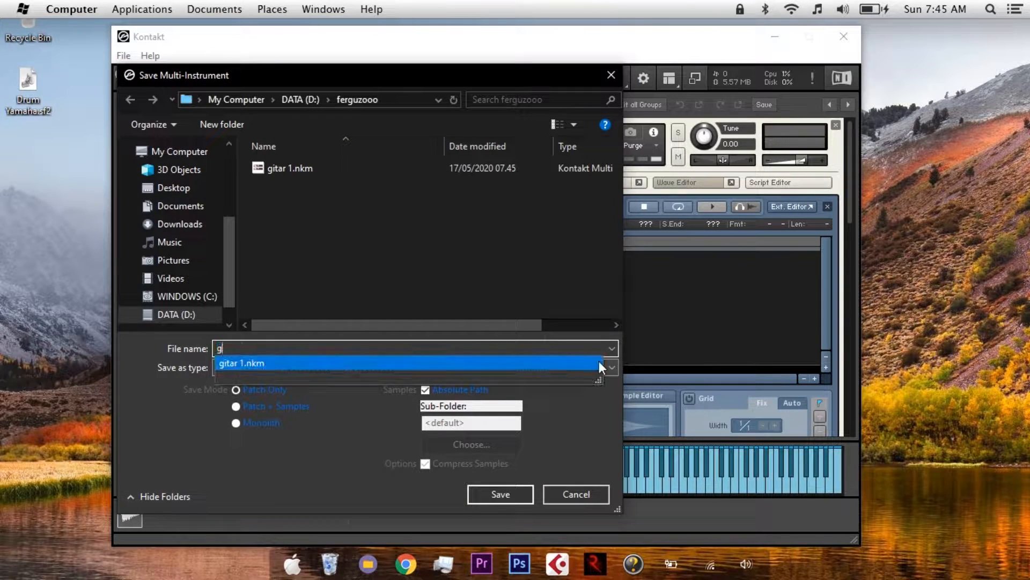
pyautogui.click(529, 492)
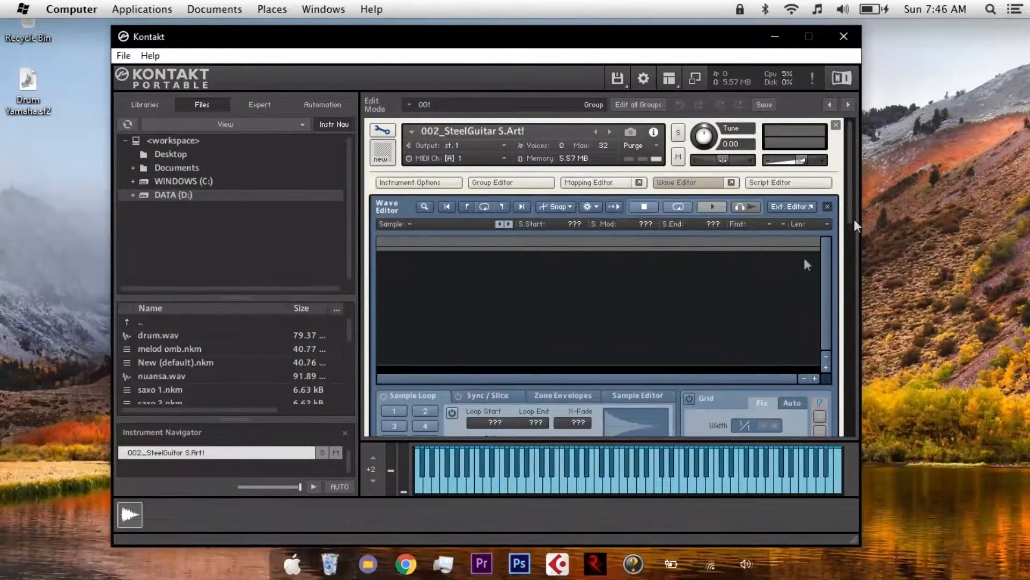
# Remove the 002_SteelGuitar S.Art! instrument from the rack and close Kontakt.
pyautogui.moveTo(854, 199)
pyautogui.mouseDown()
pyautogui.moveTo(854, 218)
pyautogui.moveTo(844, 139)
pyautogui.mouseUp()
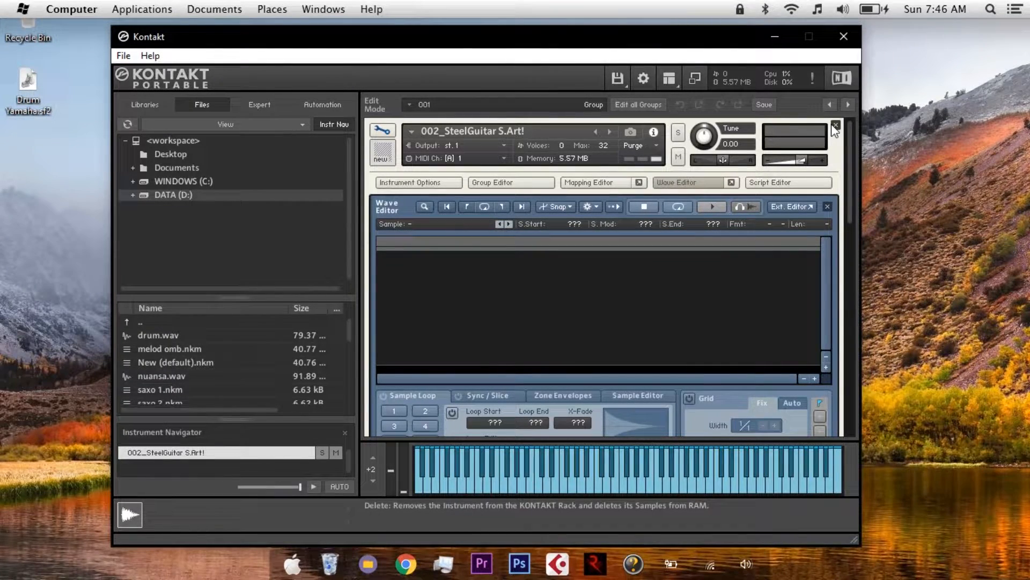
pyautogui.click(835, 126)
pyautogui.click(843, 36)
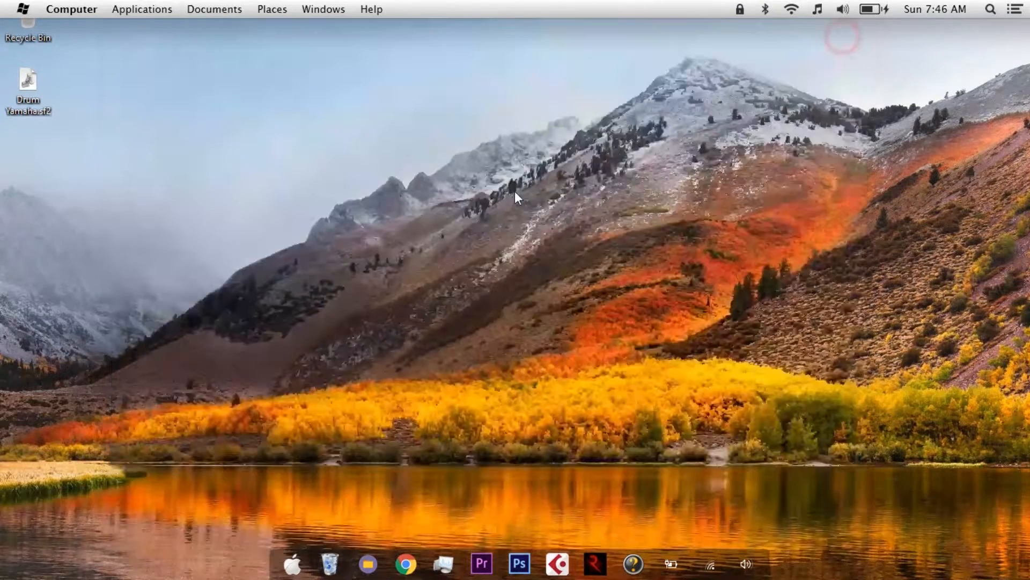
# Search the installed programs for "extre" and launch Extreme Sample Converter.
pyautogui.click(295, 556)
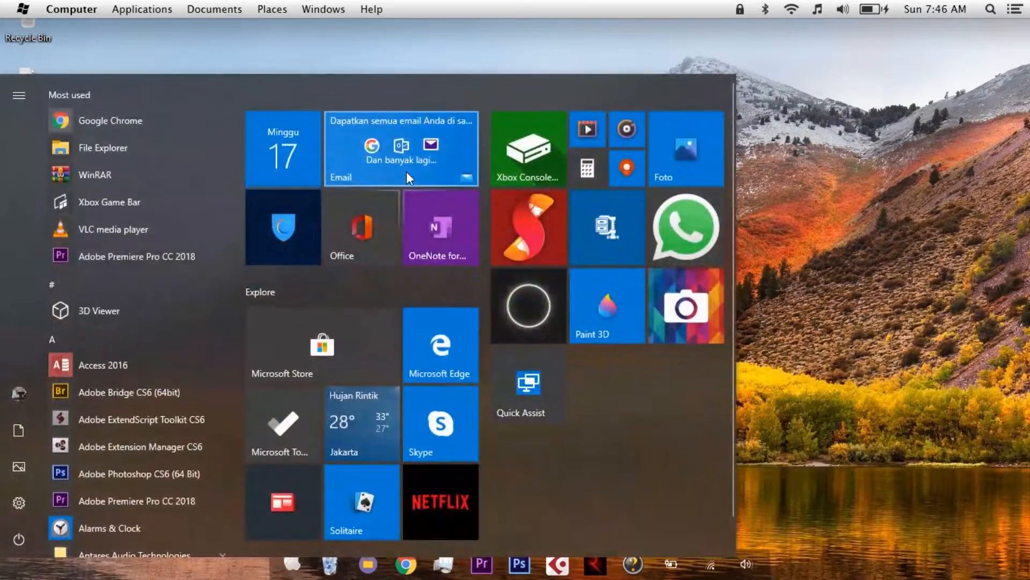
pyautogui.press('Escape')
pyautogui.press('super')
pyautogui.write('exte')
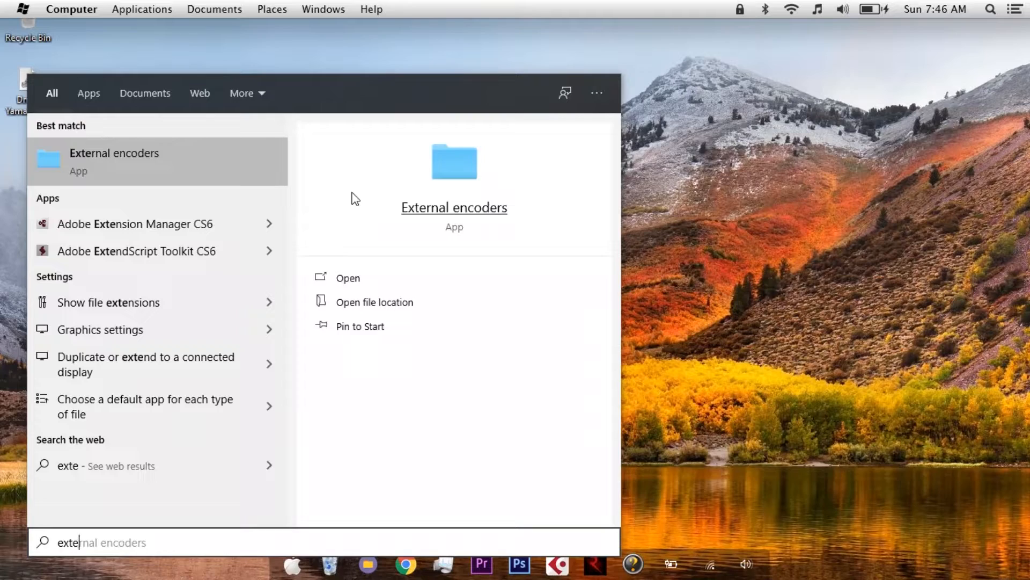
pyautogui.press('BackSpace')
pyautogui.write('re')
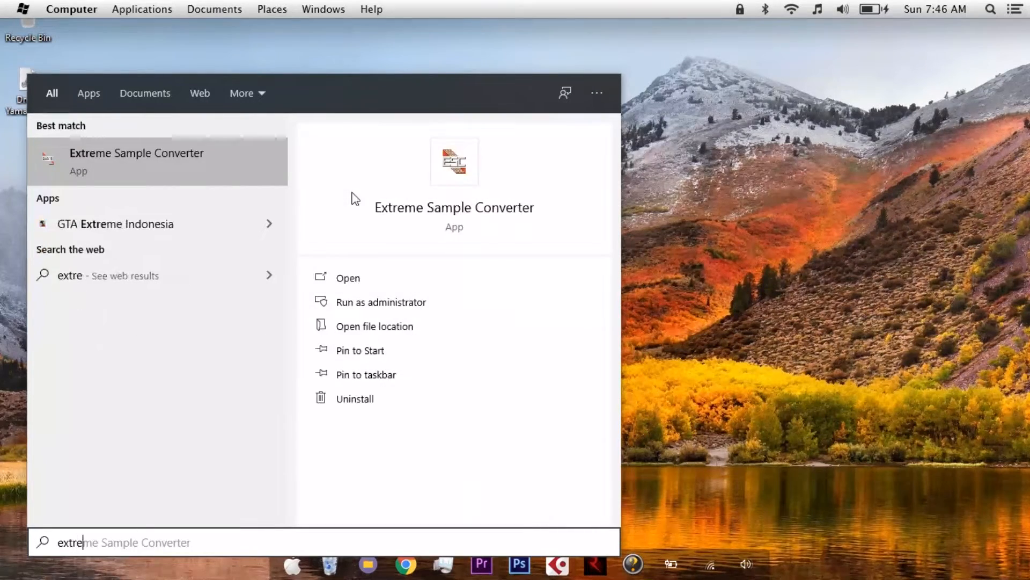
pyautogui.click(186, 169)
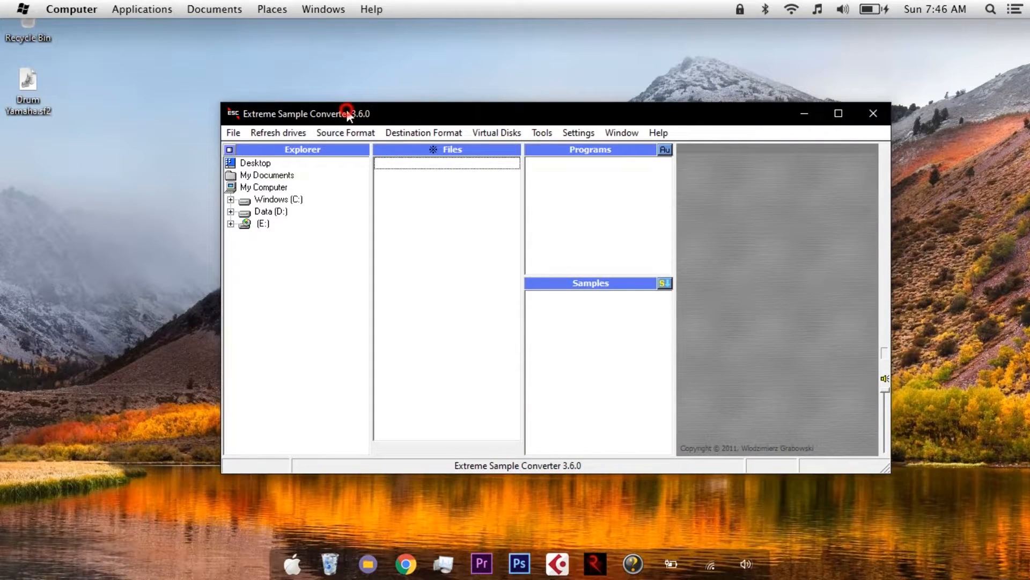
# Choose VSTi Converter as the source format to open the converter window.
pyautogui.moveTo(345, 111); pyautogui.dragTo(336, 109)
pyautogui.click(350, 131)
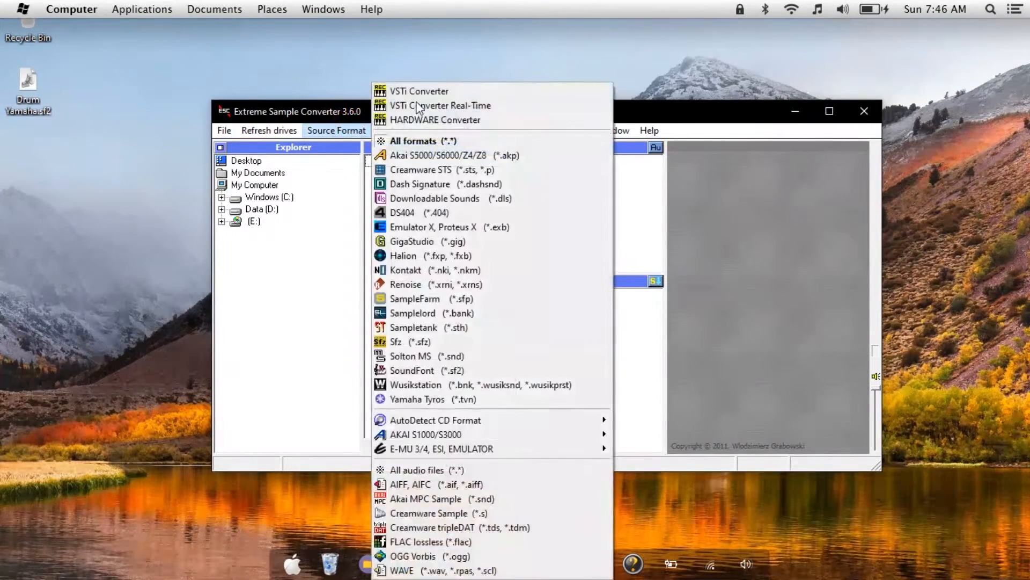
pyautogui.click(417, 92)
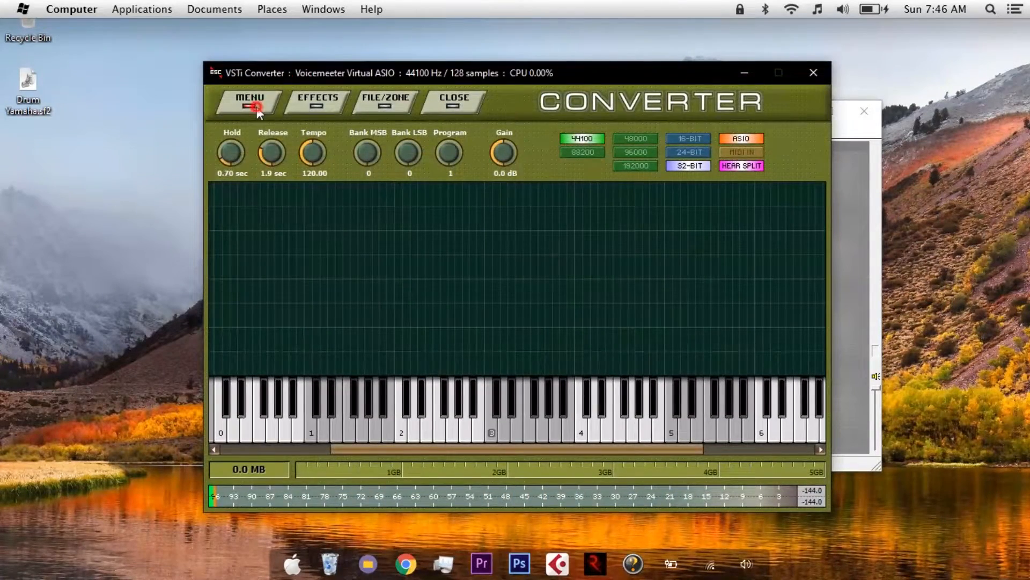
# Load the Kontakt Portable x86.dll plugin from the Kontakt 6 Portable x86 folder into the VSTi Converter.
pyautogui.click(250, 100)
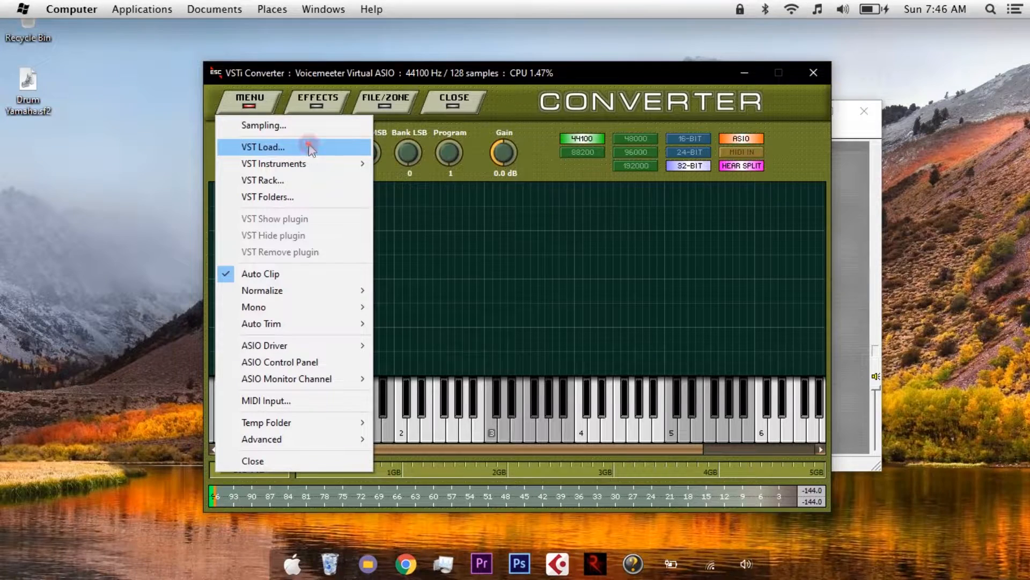
pyautogui.click(308, 145)
pyautogui.click(365, 162)
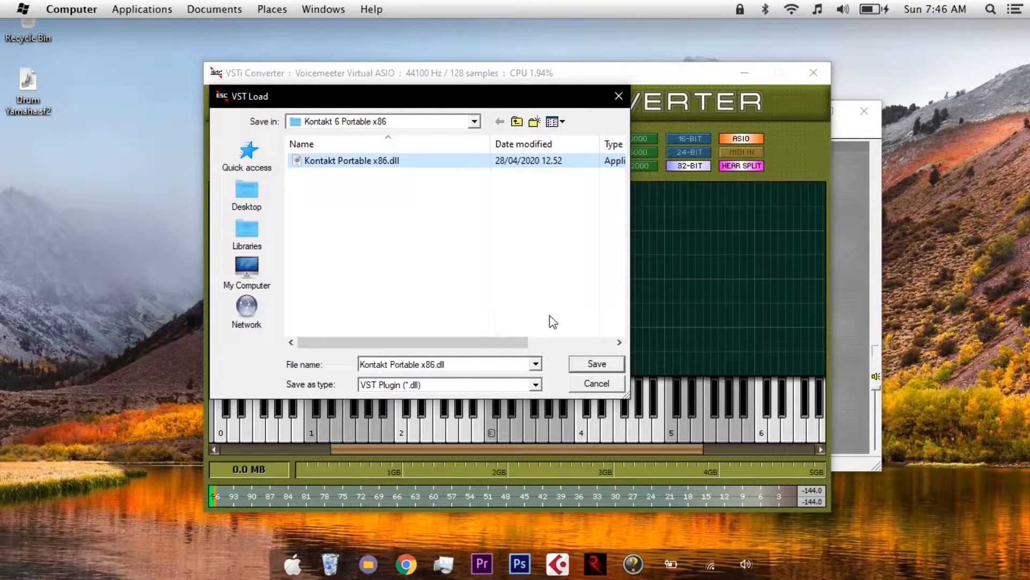
pyautogui.click(596, 364)
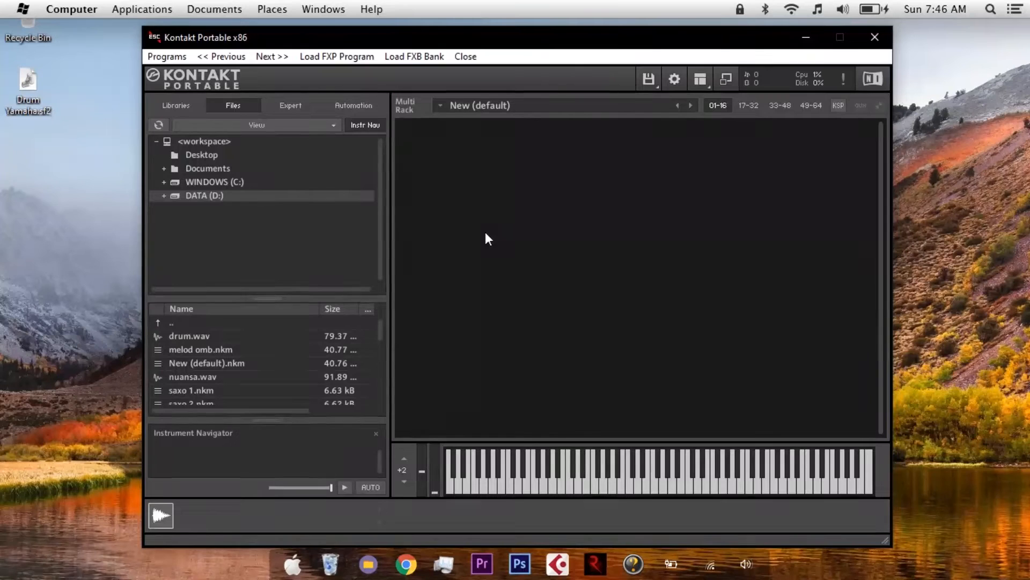
# Load the gitar 1.nkm multi from the ferguzooo folder by merging its instruments, and close the Kontakt window.
pyautogui.click(641, 82)
pyautogui.moveTo(662, 141)
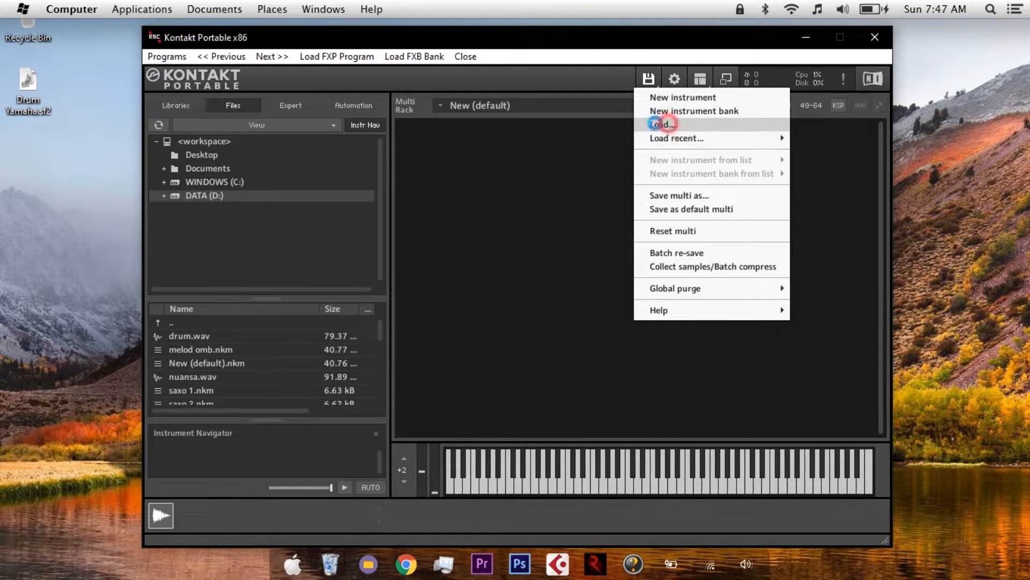
pyautogui.click(662, 124)
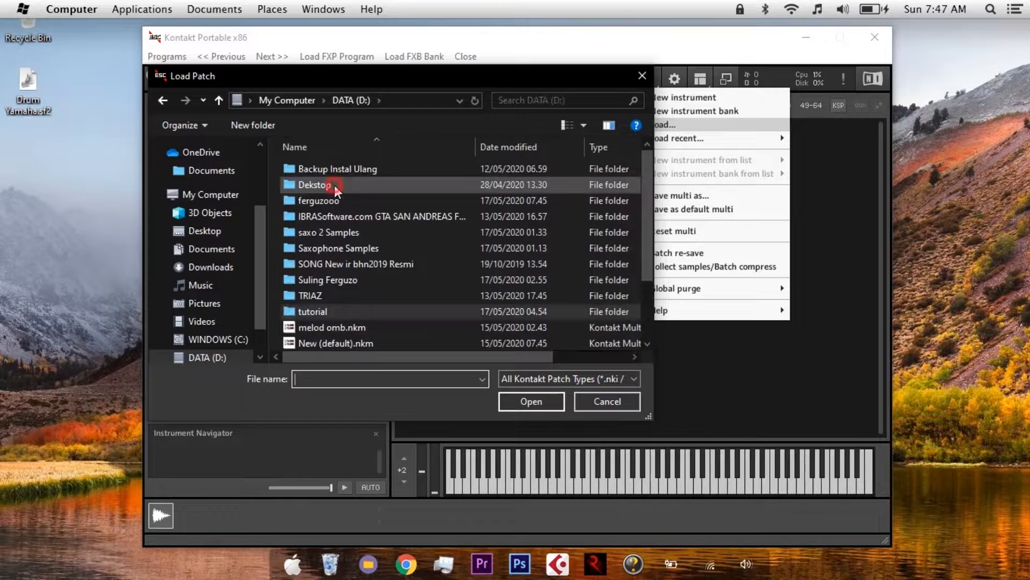
pyautogui.doubleClick(332, 185)
pyautogui.click(331, 170)
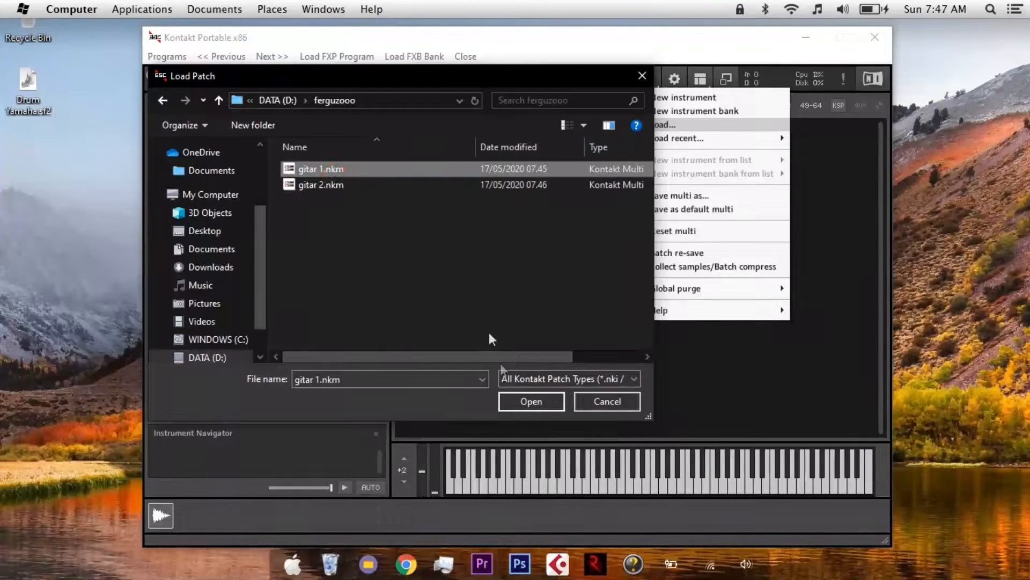
pyautogui.click(530, 403)
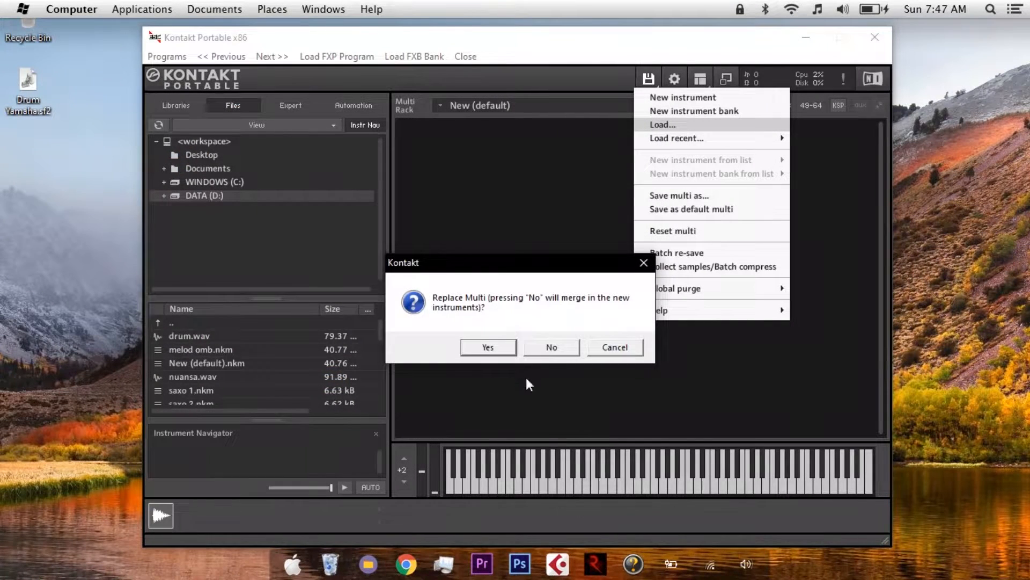
pyautogui.click(548, 350)
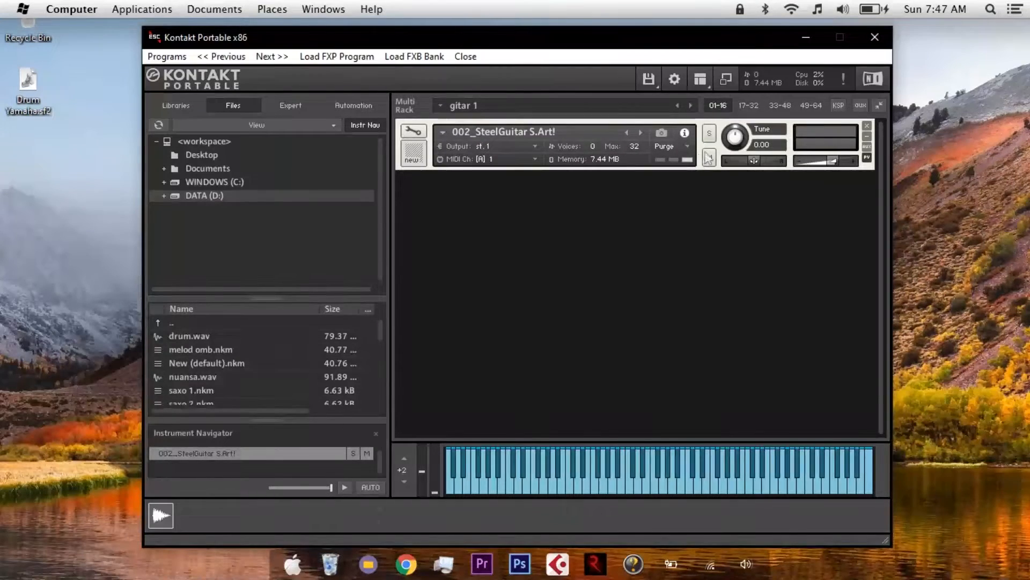
pyautogui.click(876, 39)
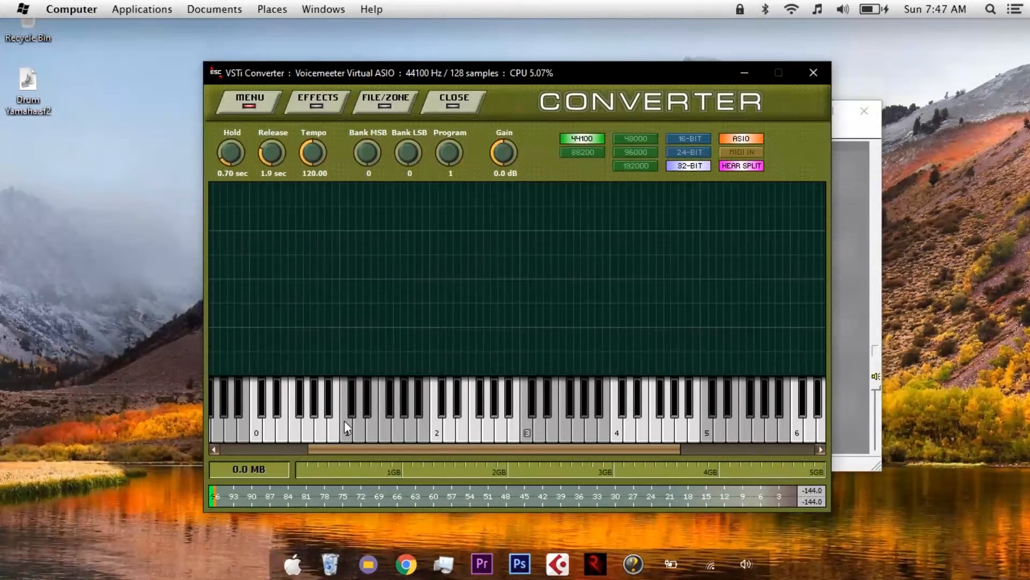
# Mark the C and F# keys of octaves 1 through 6 as sampling points on the keyboard.
pyautogui.hscroll(-3, 338, 430)
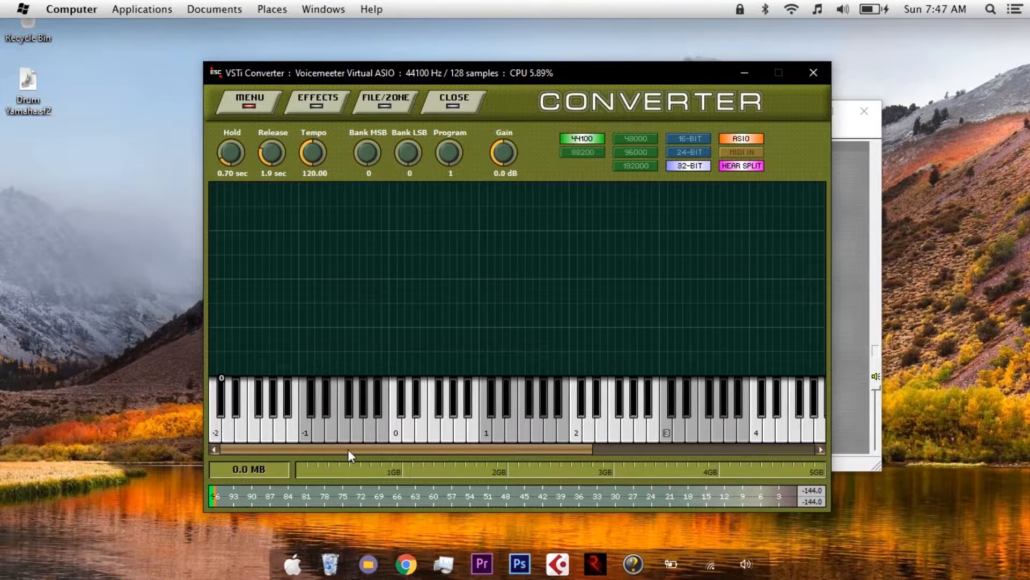
pyautogui.moveTo(347, 449); pyautogui.dragTo(459, 452)
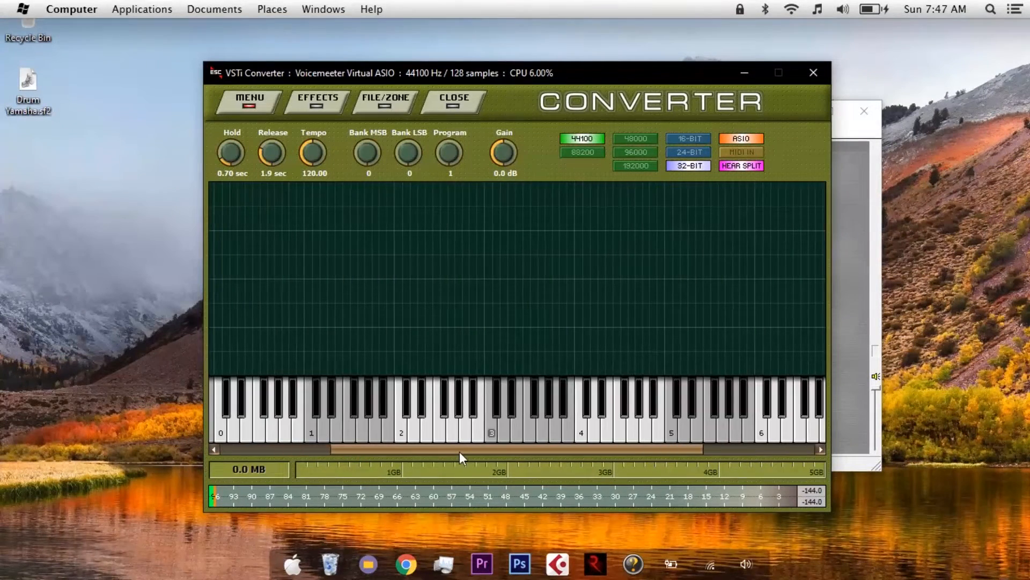
pyautogui.click(309, 432)
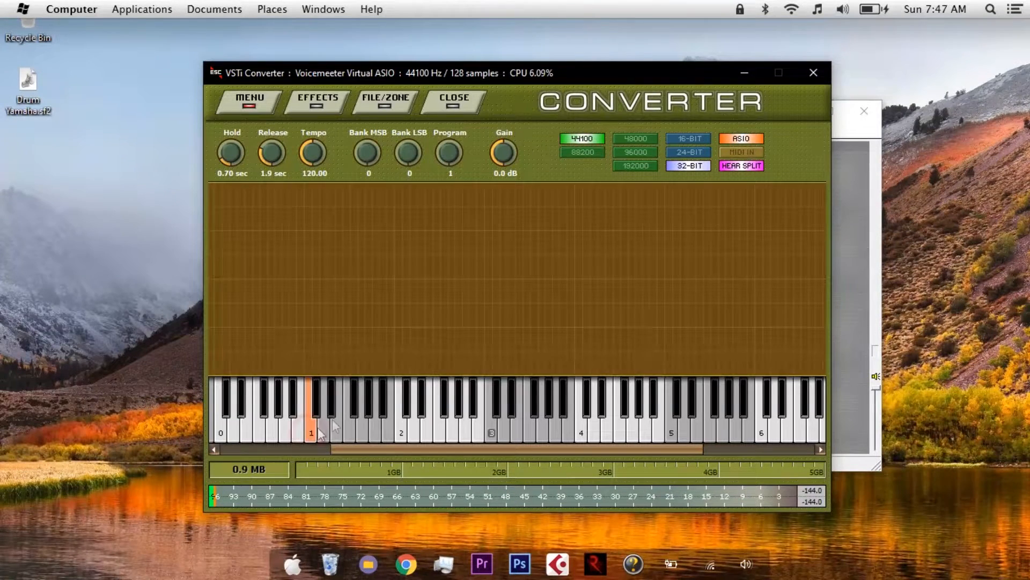
pyautogui.click(312, 434)
pyautogui.click(356, 406)
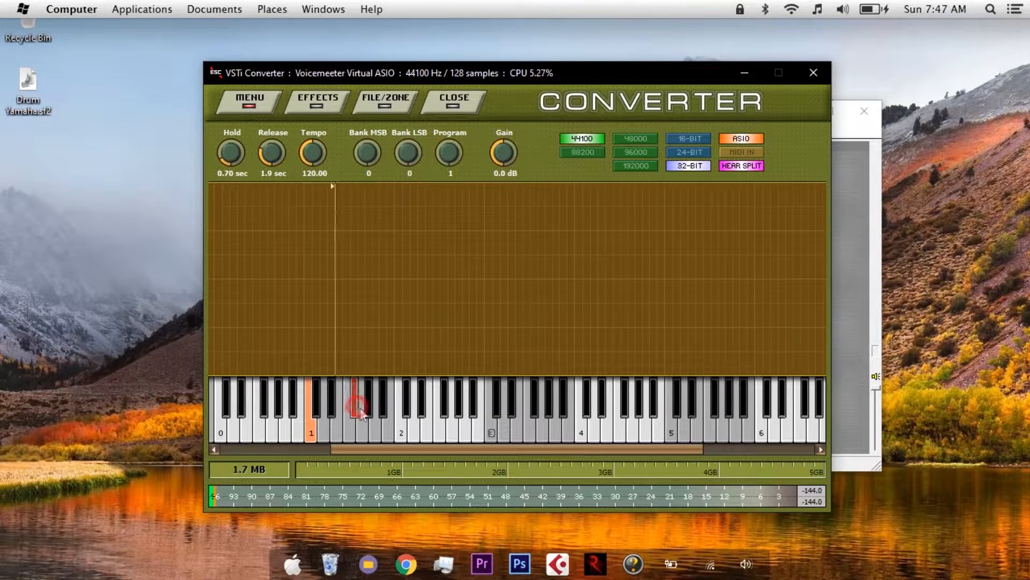
pyautogui.click(402, 433)
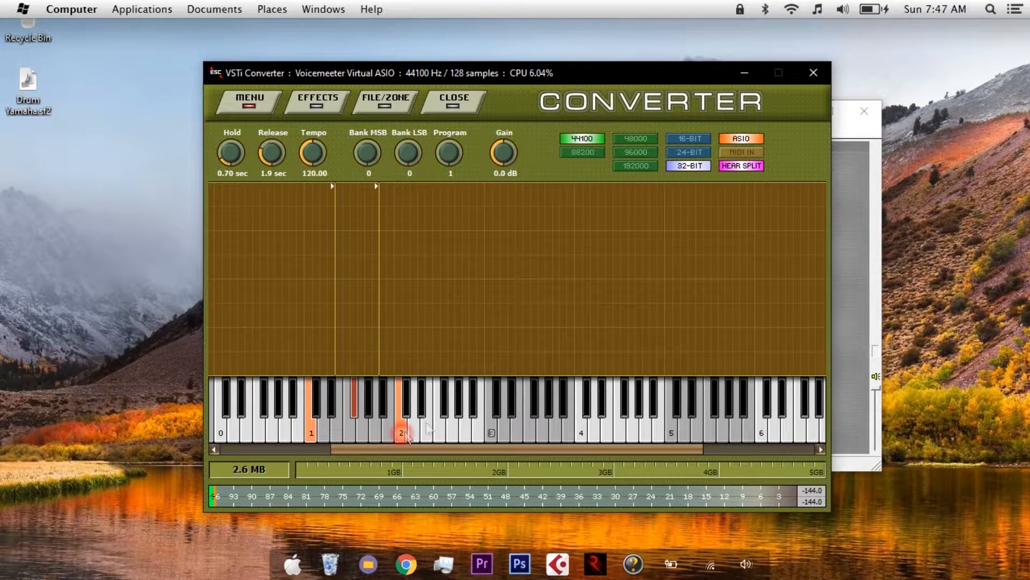
pyautogui.click(443, 410)
pyautogui.click(492, 433)
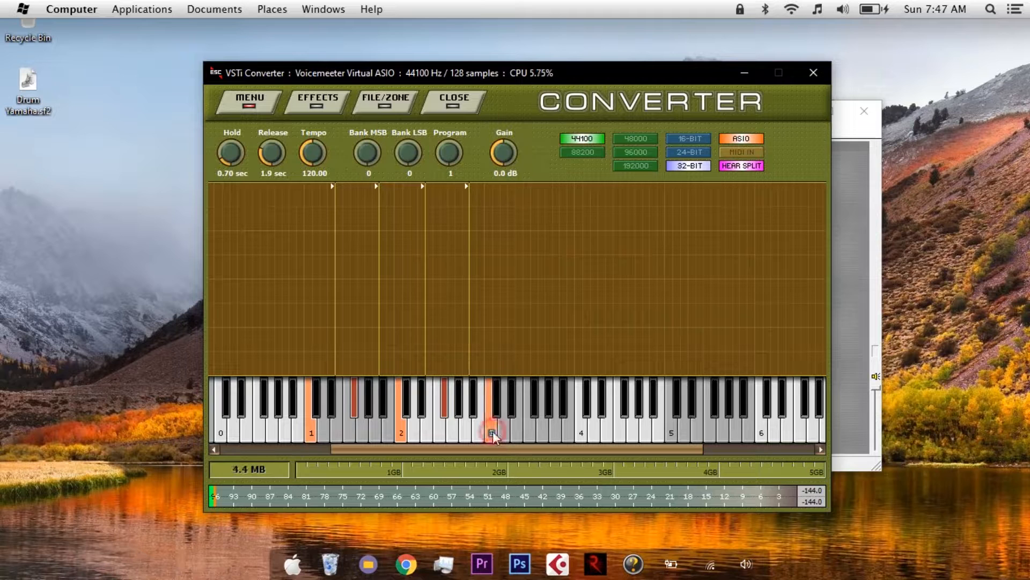
pyautogui.click(536, 401)
pyautogui.click(581, 433)
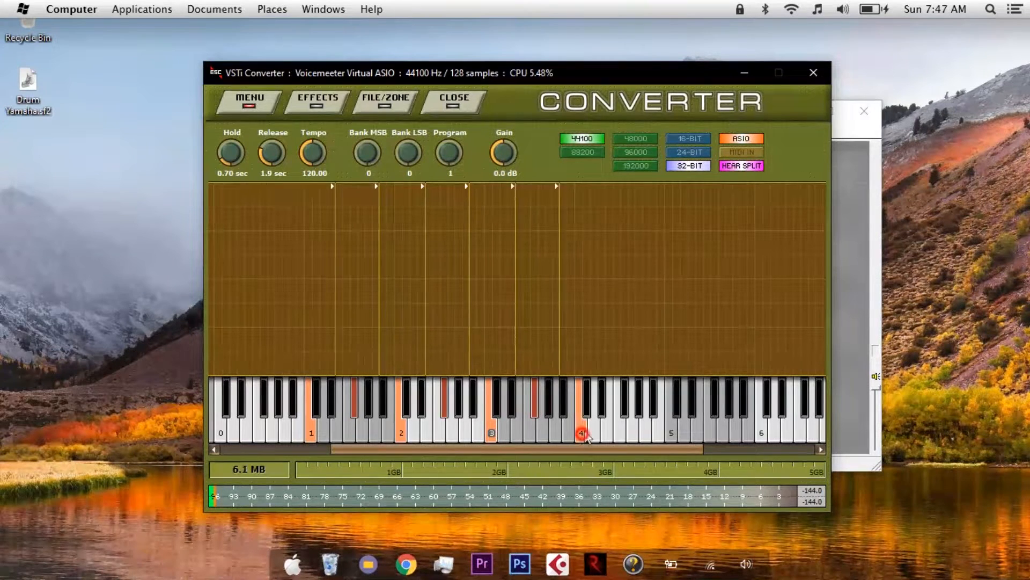
pyautogui.click(623, 403)
pyautogui.click(668, 429)
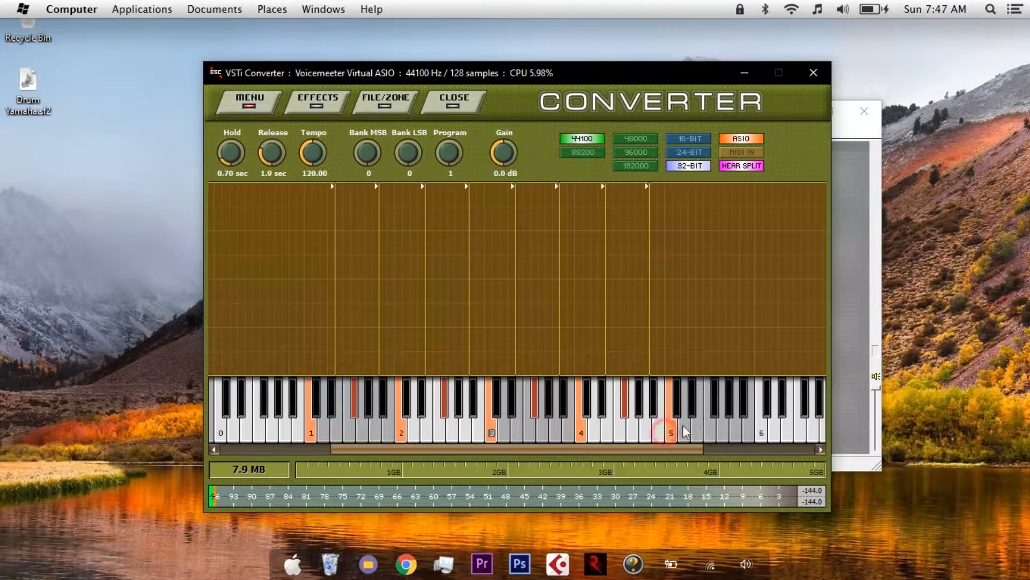
pyautogui.click(714, 409)
pyautogui.scroll(-3, 662, 451)
pyautogui.click(633, 426)
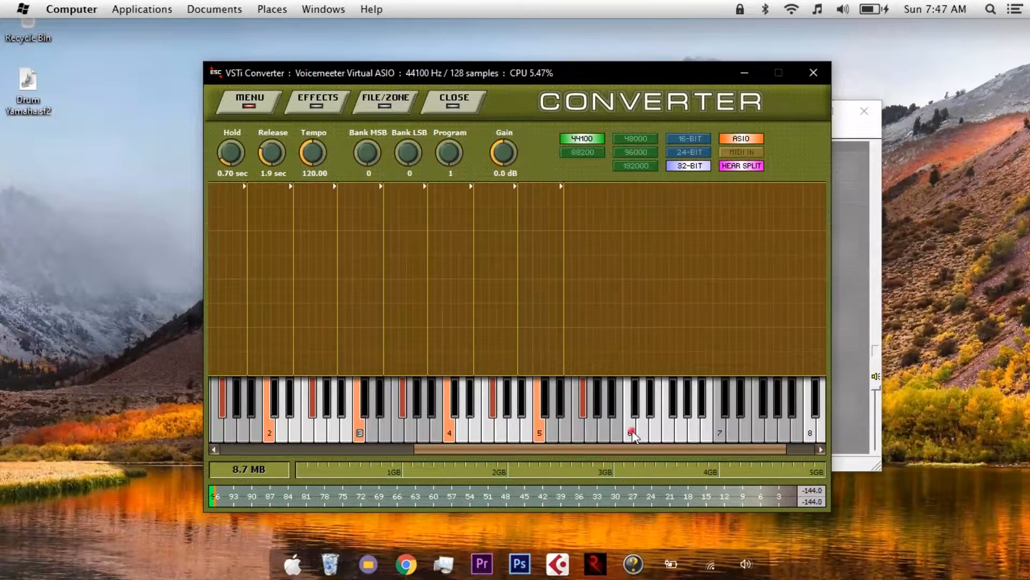
pyautogui.click(672, 405)
# Add the C and F# keys of octave 0 as sampling points.
pyautogui.scroll(5, 468, 450)
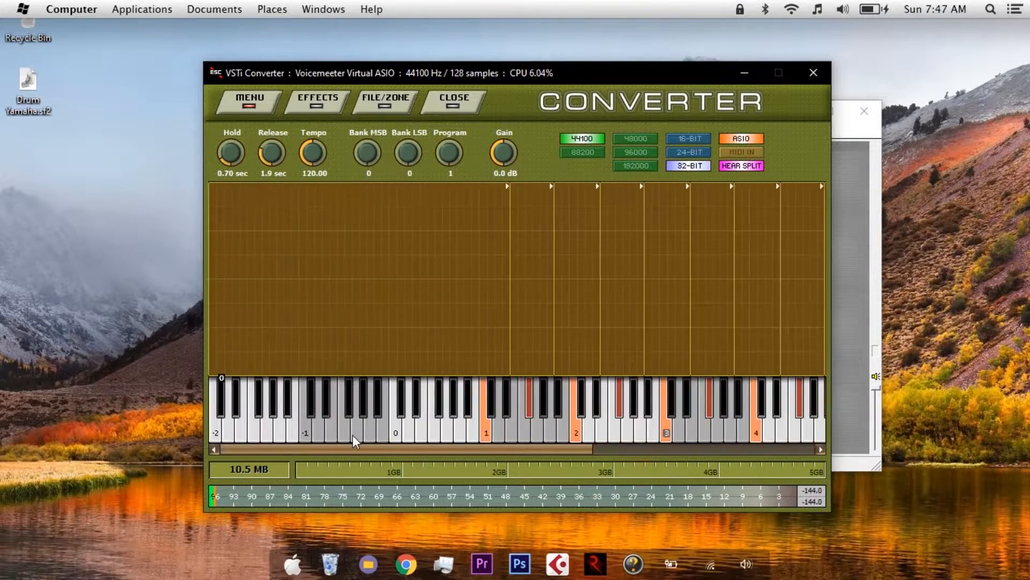
pyautogui.click(395, 429)
pyautogui.click(437, 410)
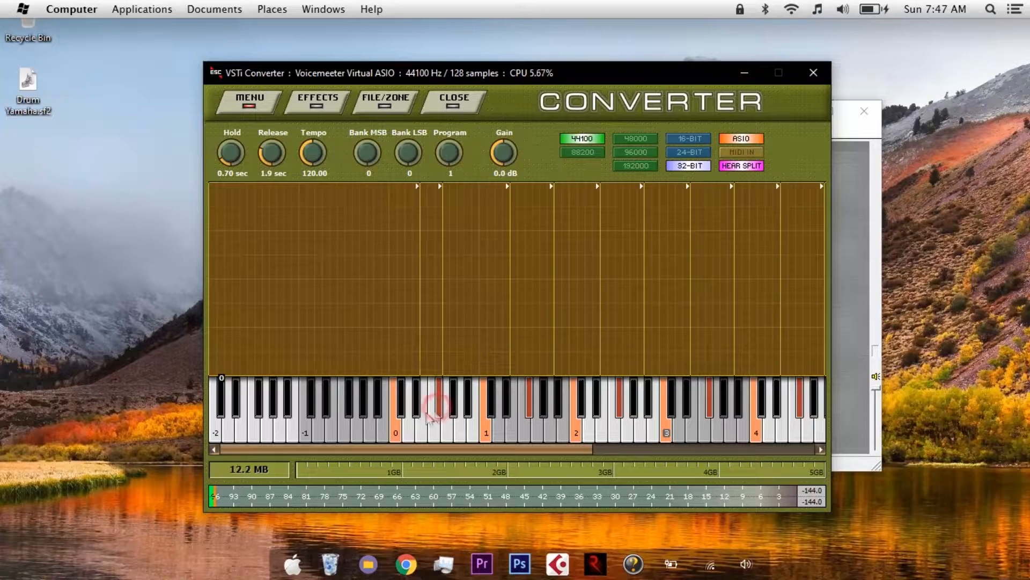
# Set the sampling hold time to 5.00 sec and the release time to 1.0 sec.
pyautogui.moveTo(462, 449); pyautogui.dragTo(407, 448)
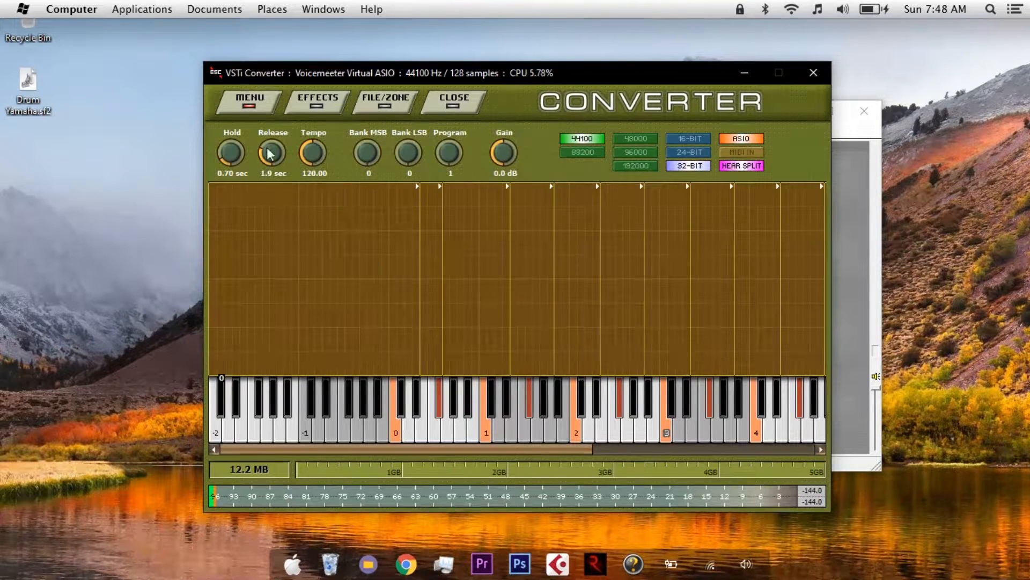
pyautogui.moveTo(233, 161); pyautogui.dragTo(253, 42)
pyautogui.moveTo(268, 157)
pyautogui.mouseDown()
pyautogui.moveTo(270, 139)
pyautogui.moveTo(275, 174)
pyautogui.mouseUp()
# Start sampling with the preset name "Gtr 1" and the sample name "Ferriguz.Gtr1".
pyautogui.click(238, 103)
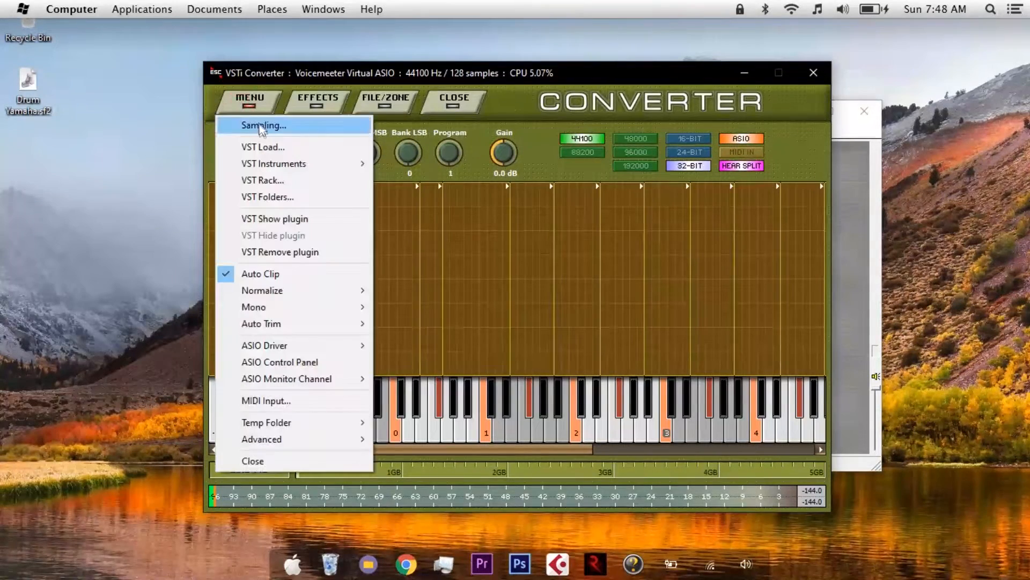
pyautogui.click(261, 128)
pyautogui.moveTo(472, 258); pyautogui.dragTo(298, 255)
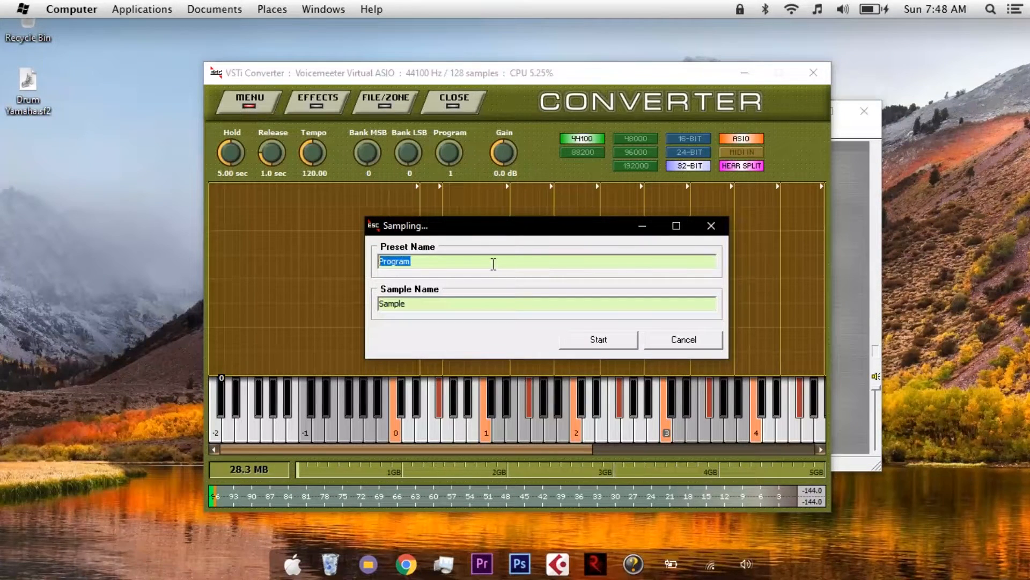
pyautogui.write('Gt')
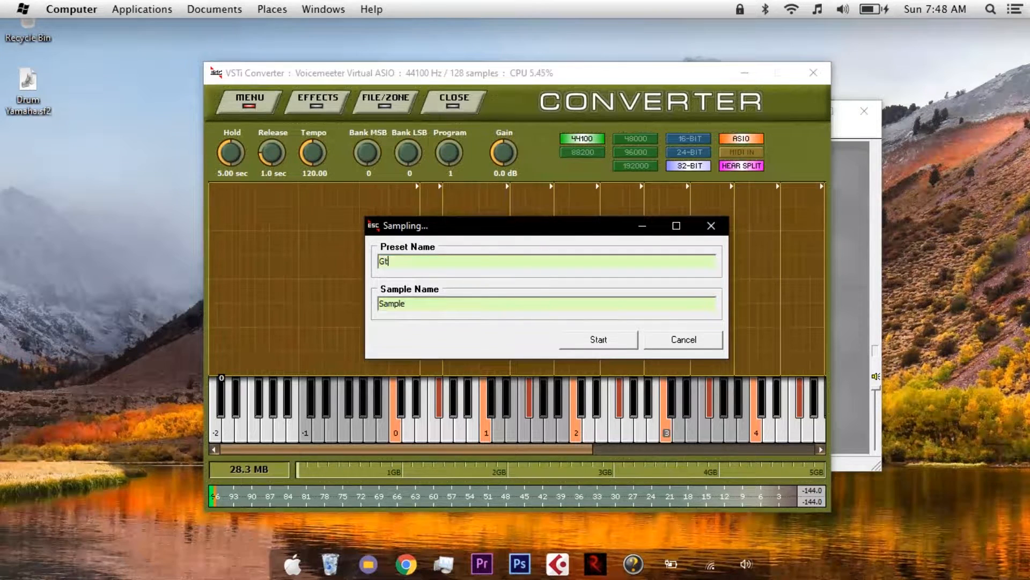
pyautogui.write('r 1')
pyautogui.doubleClick(451, 302)
pyautogui.write('Ferriguz.Gtr1')
pyautogui.click(588, 336)
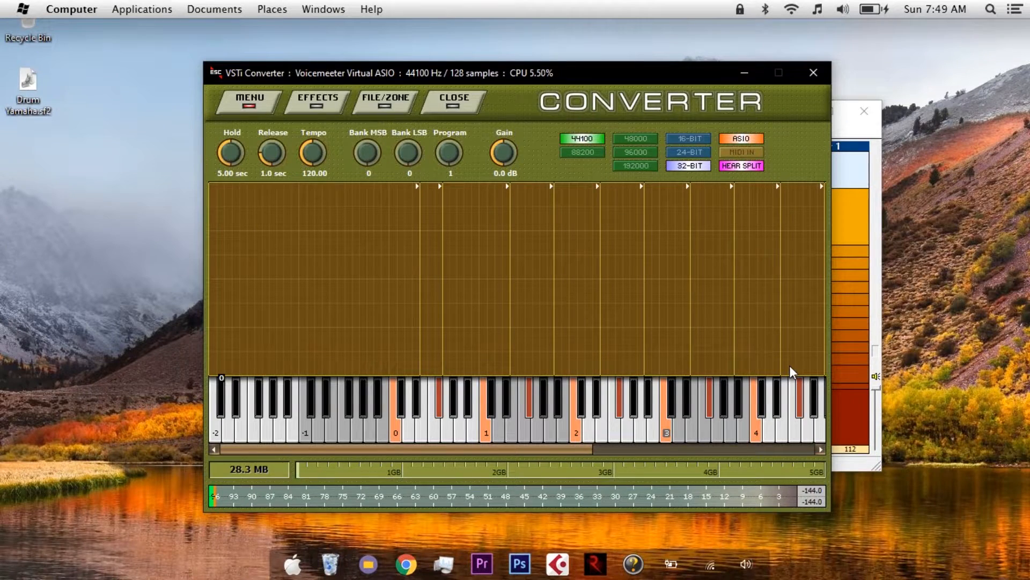
# Close the VSTi Converter and convert Gtr 1.sfz to the SoundFont file Gtr 1.sf2 on the Desktop.
pyautogui.click(802, 79)
pyautogui.click(571, 318)
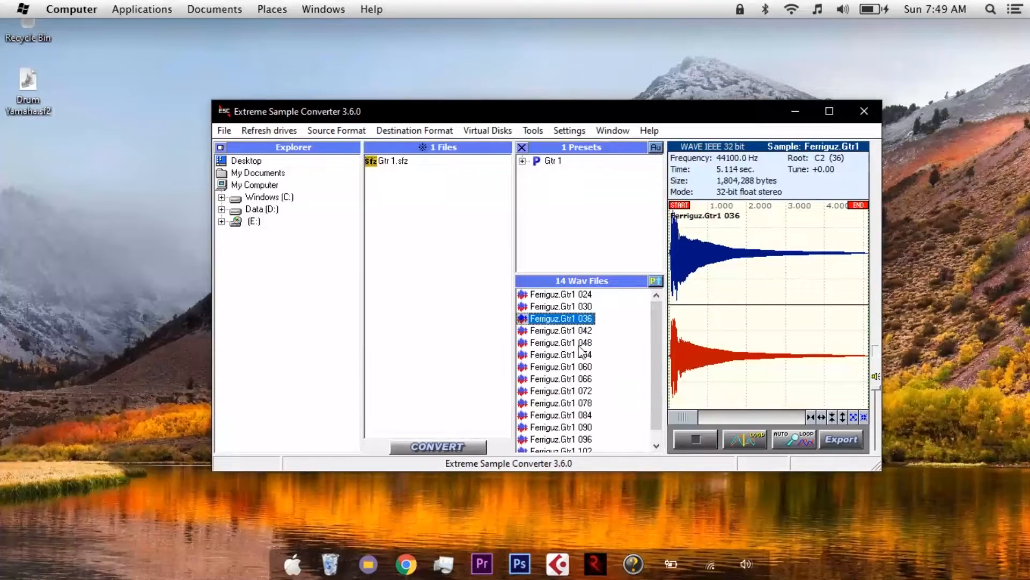
pyautogui.click(398, 161)
pyautogui.click(438, 446)
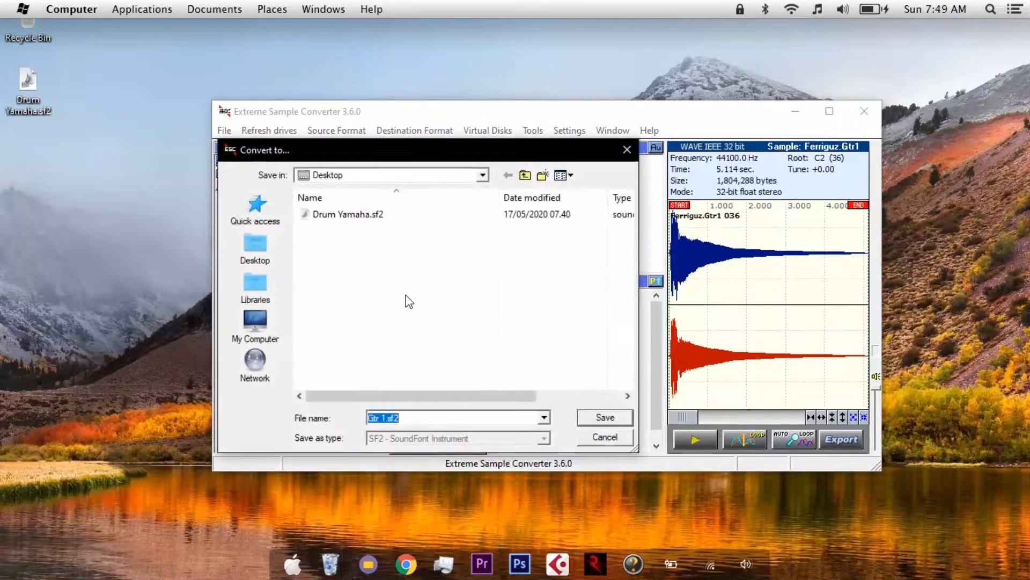
pyautogui.click(606, 419)
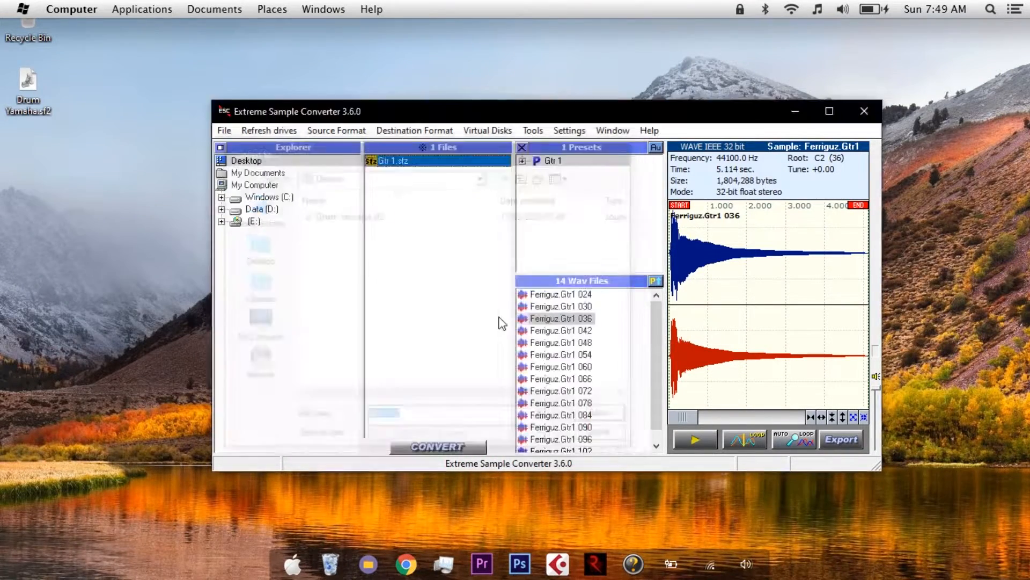
pyautogui.click(517, 225)
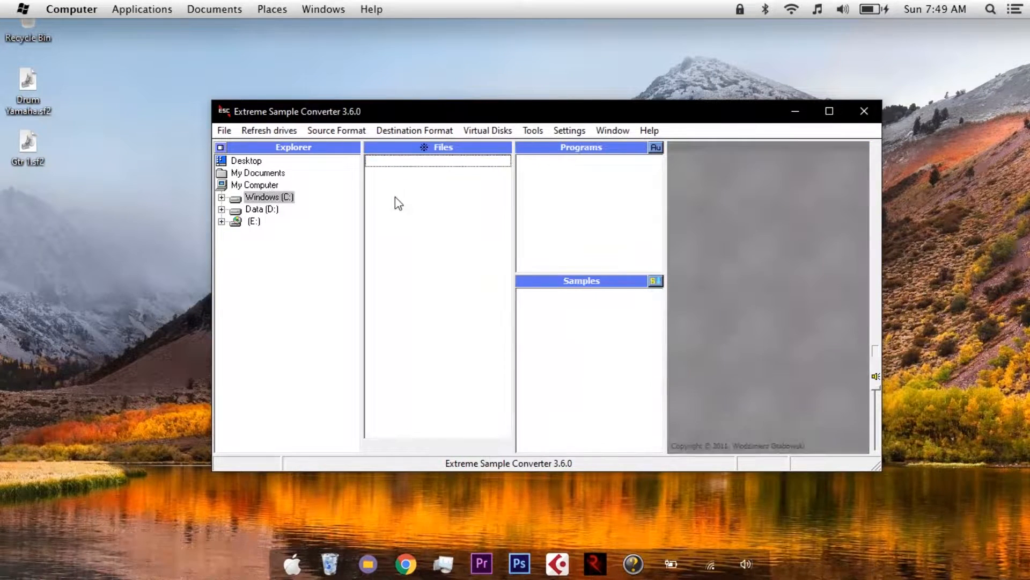
# Reopen the VSTi Converter as the source format.
pyautogui.click(340, 134)
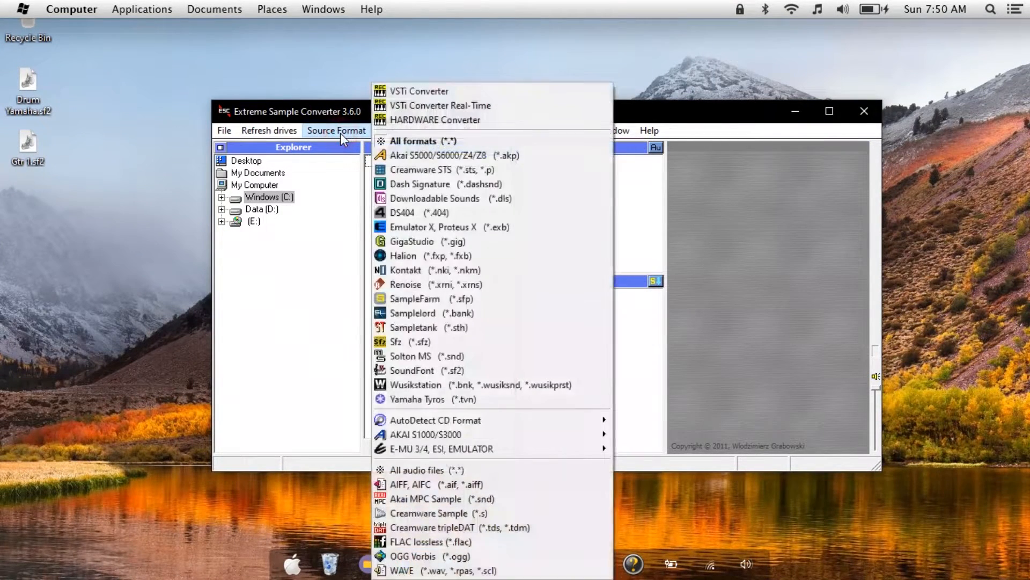
pyautogui.click(407, 94)
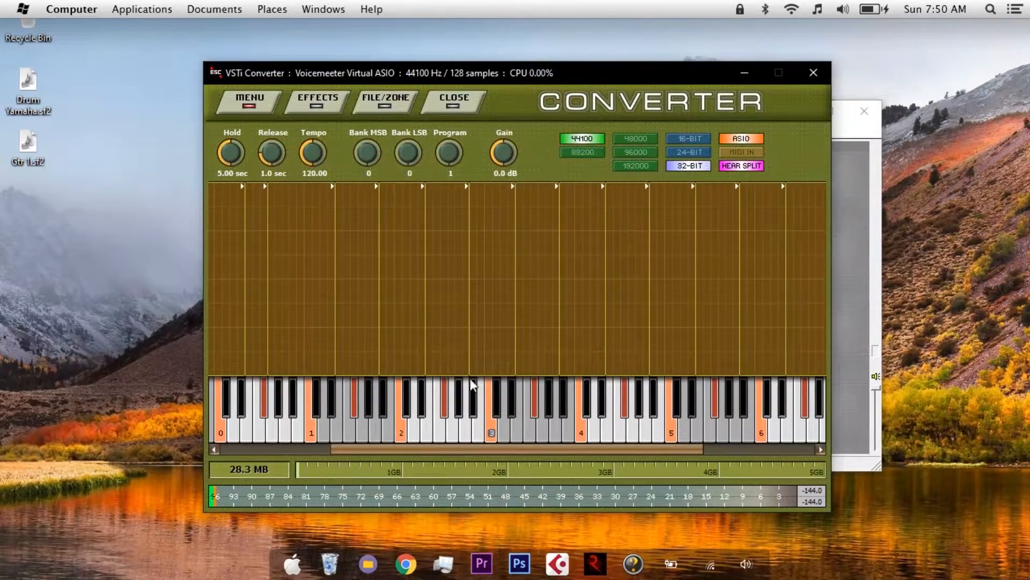
# Remove the C key of octave 0 from the sampling points and deselect all zones.
pyautogui.moveTo(481, 451); pyautogui.dragTo(341, 450)
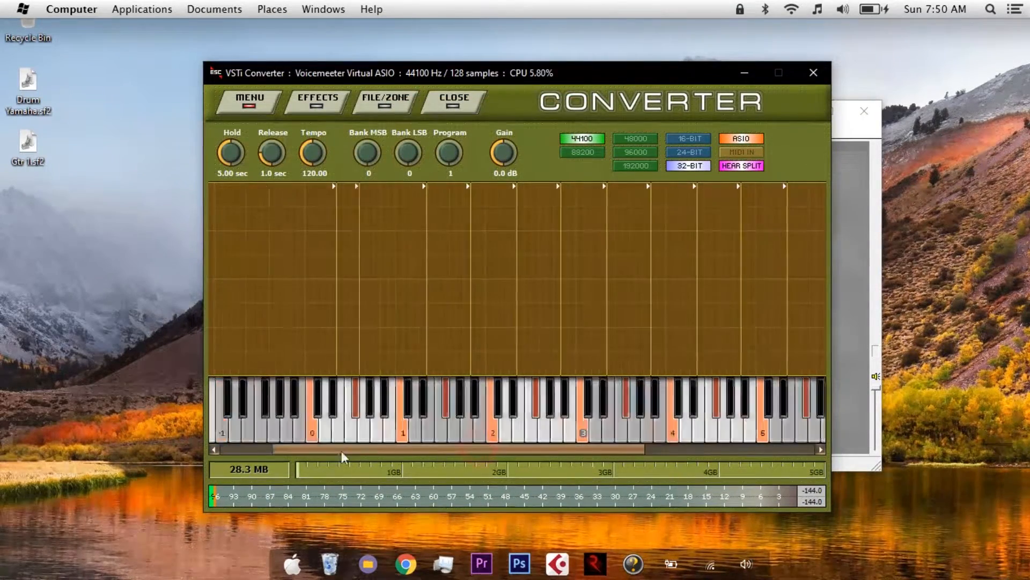
pyautogui.click(396, 427)
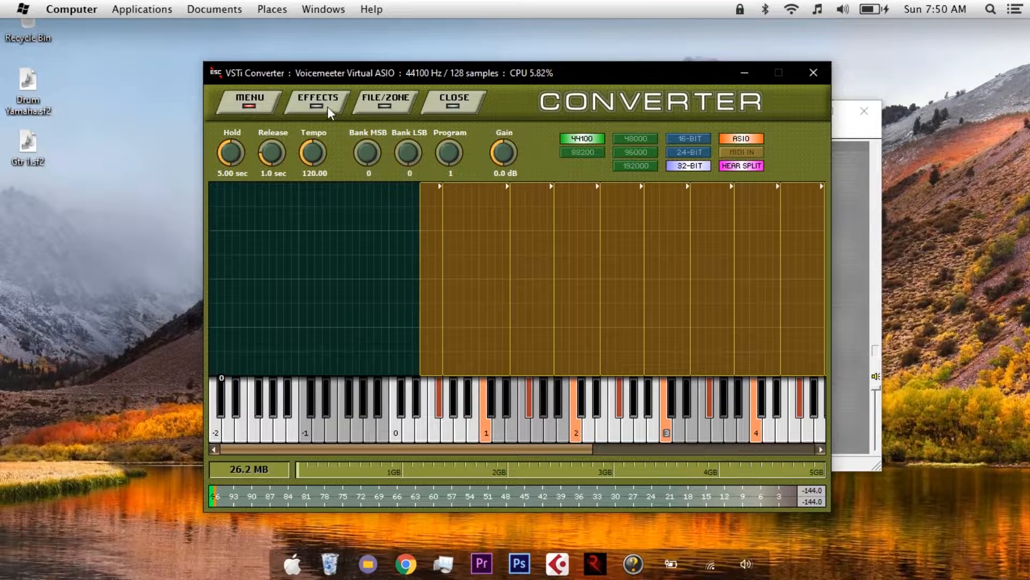
pyautogui.click(366, 102)
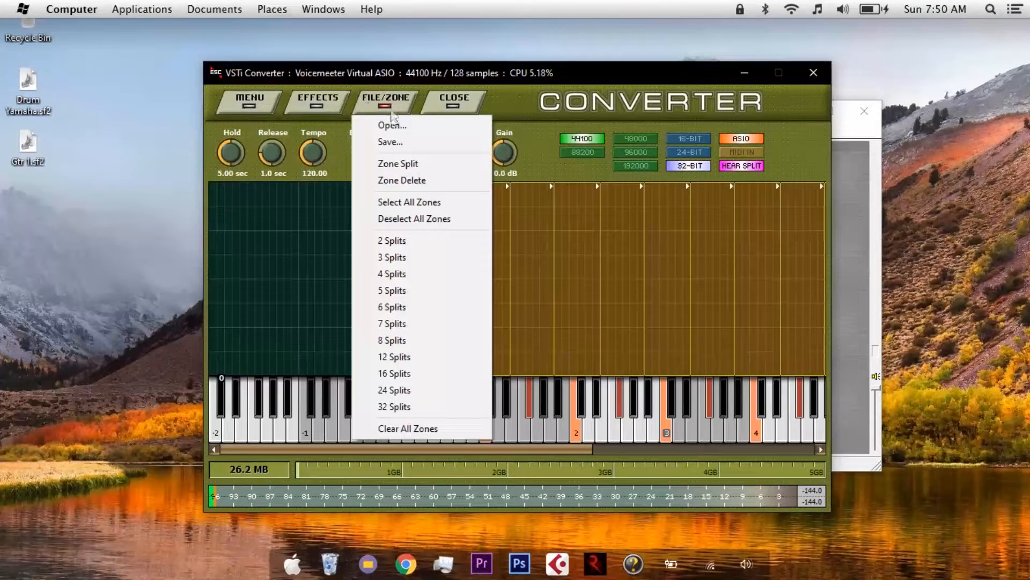
pyautogui.click(396, 219)
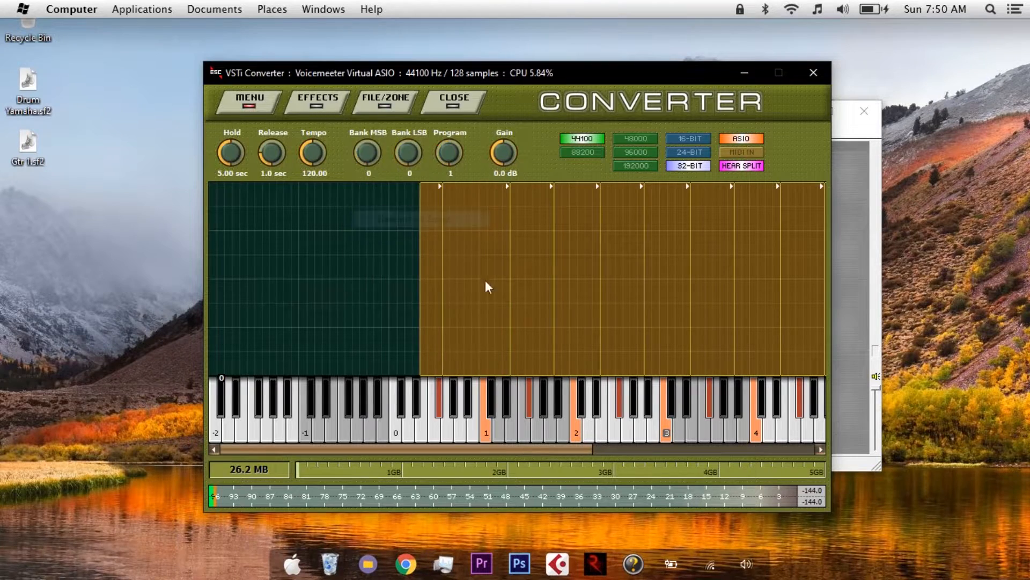
# Clear all sampling zones from the keyboard map.
pyautogui.click(386, 105)
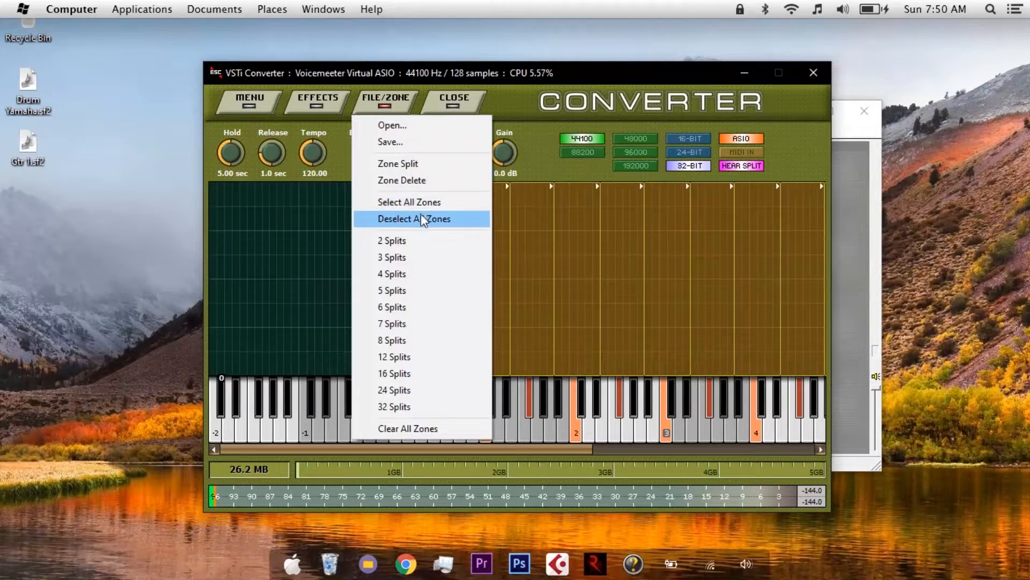
pyautogui.click(420, 217)
pyautogui.click(395, 108)
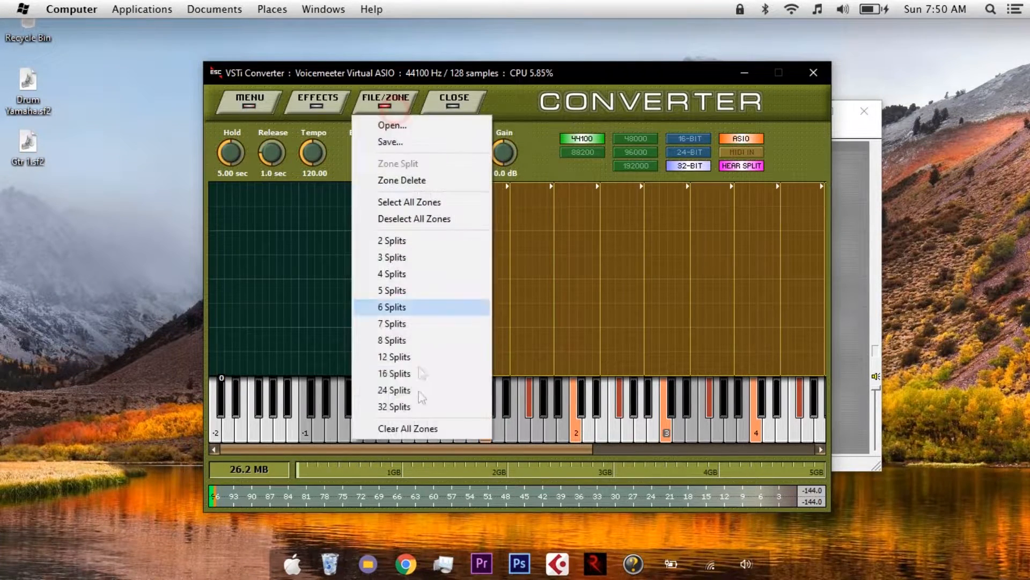
pyautogui.click(405, 428)
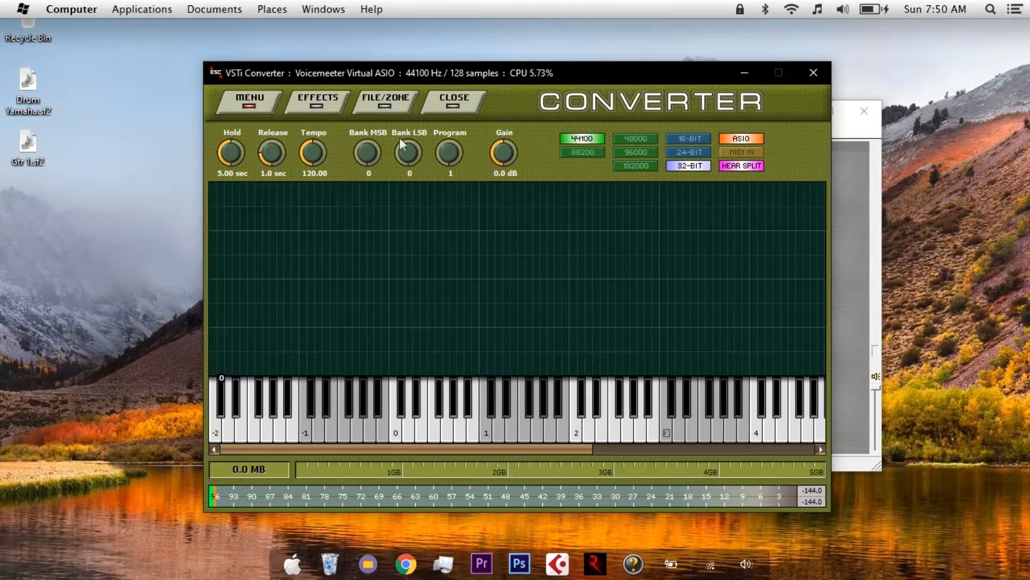
pyautogui.click(394, 105)
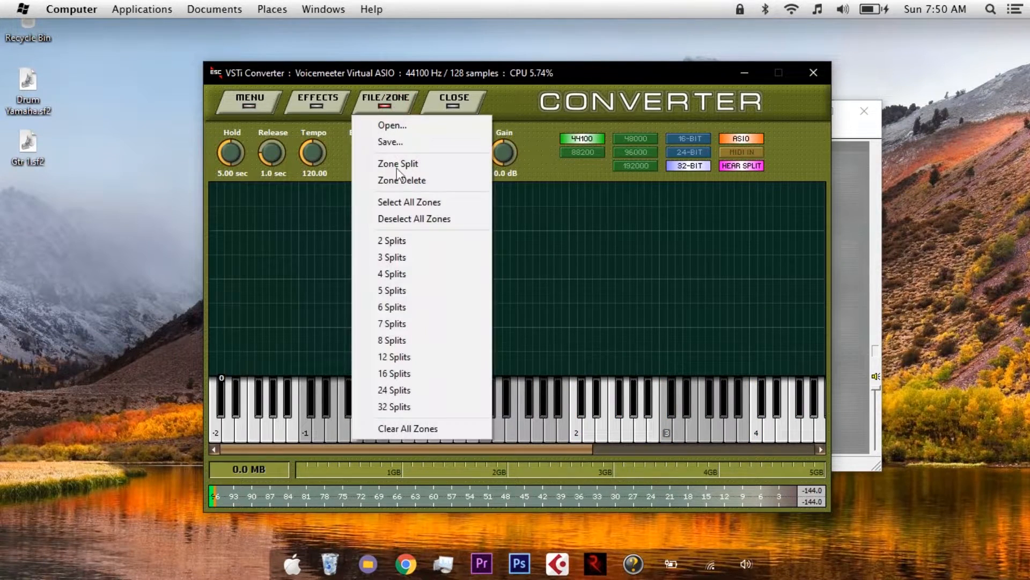
pyautogui.click(405, 429)
pyautogui.click(413, 449)
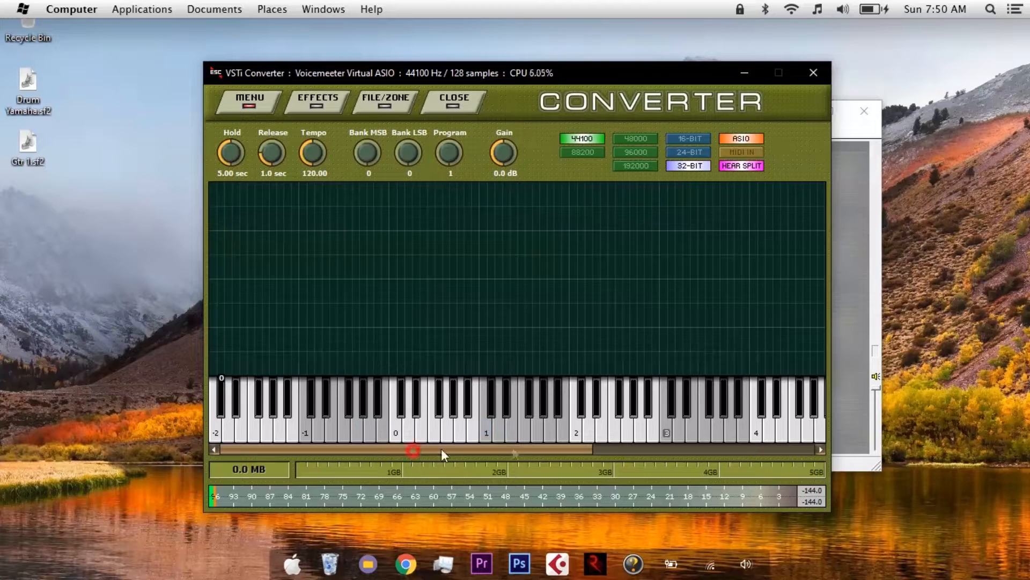
# Show the Kontakt plugin, remove the loaded steel guitar instrument and load the recent multi fr1.nkm.
pyautogui.click(257, 100)
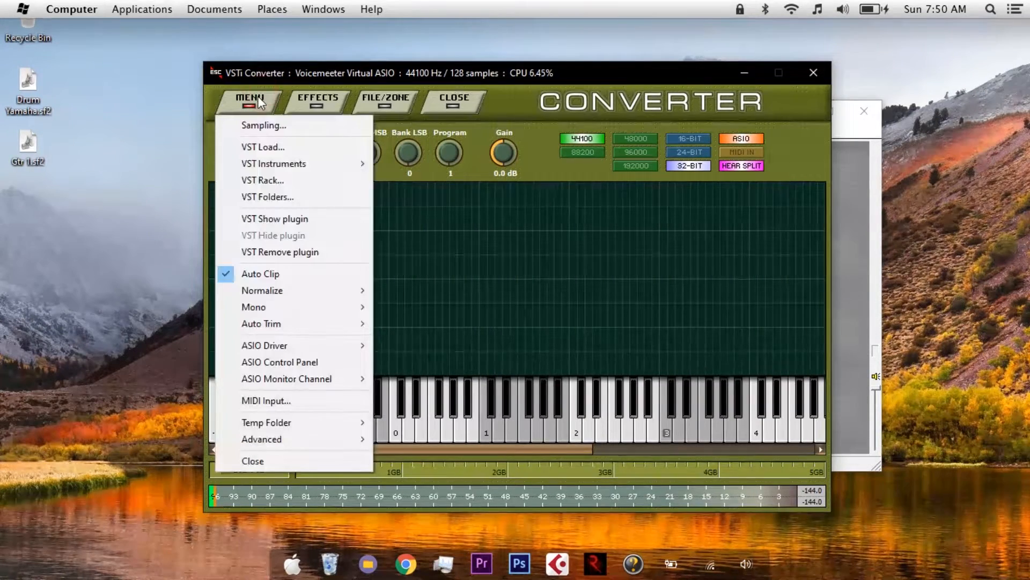
pyautogui.click(274, 219)
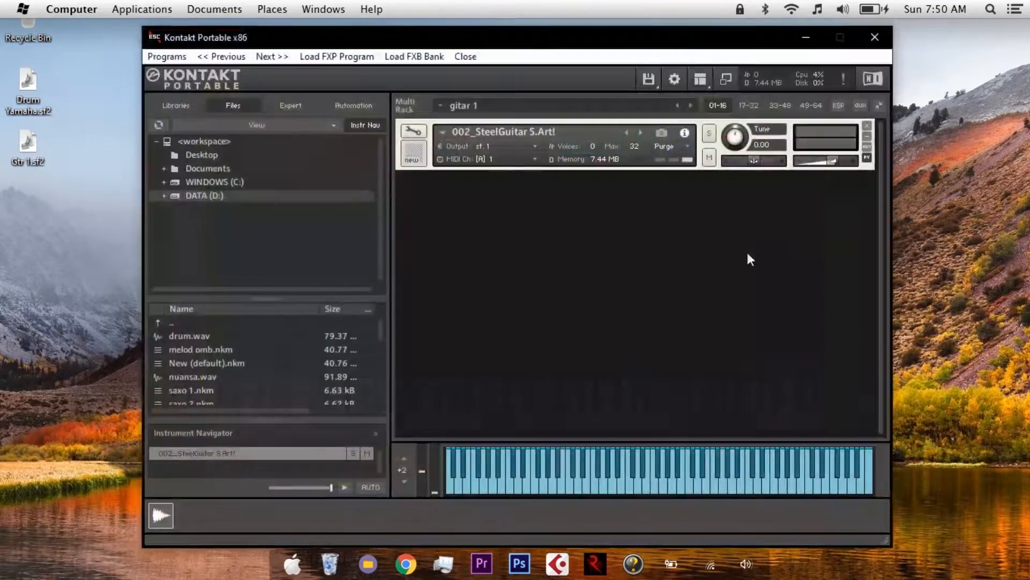
pyautogui.click(865, 124)
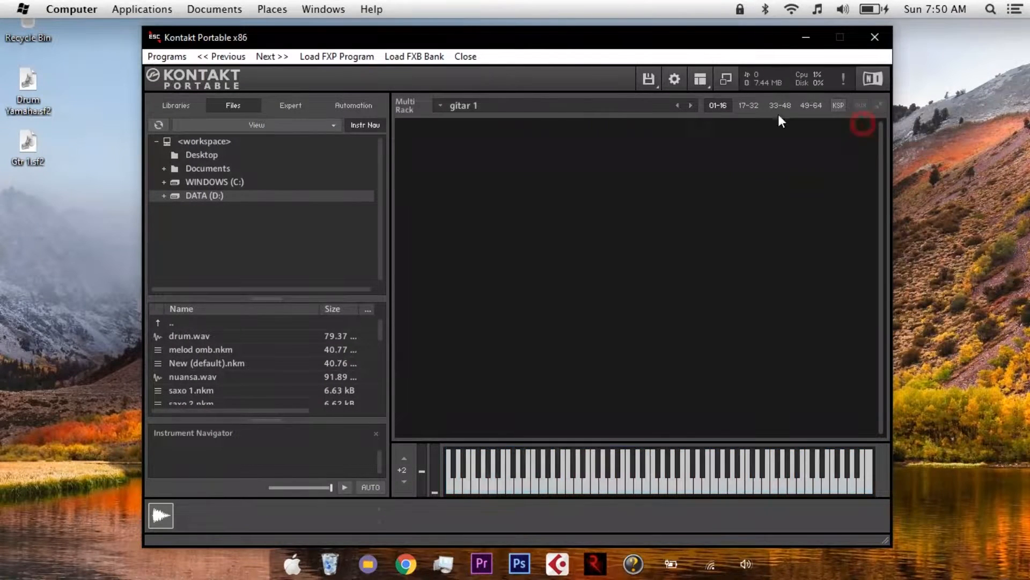
pyautogui.click(649, 80)
pyautogui.moveTo(661, 138)
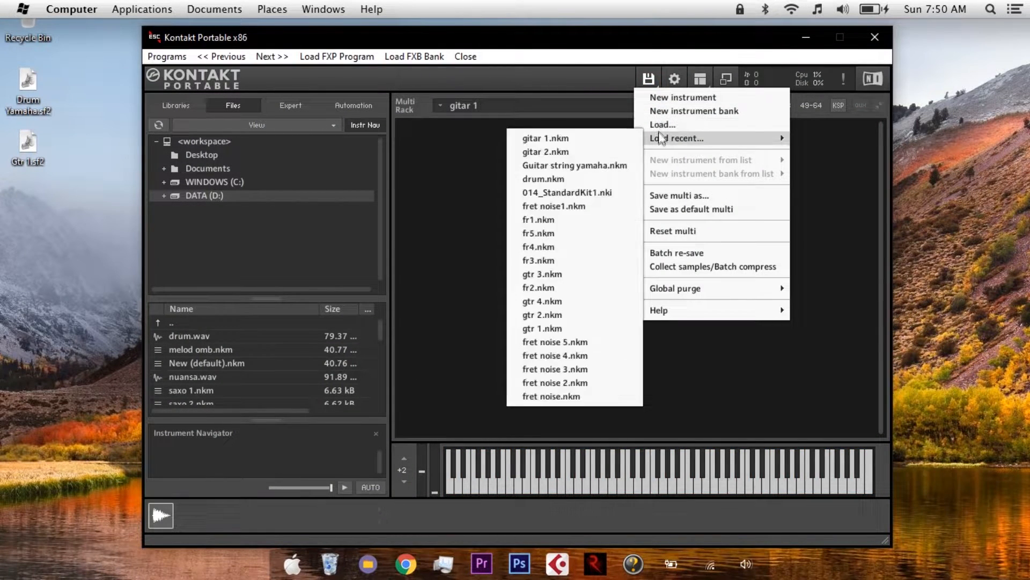
pyautogui.click(539, 219)
pyautogui.click(551, 349)
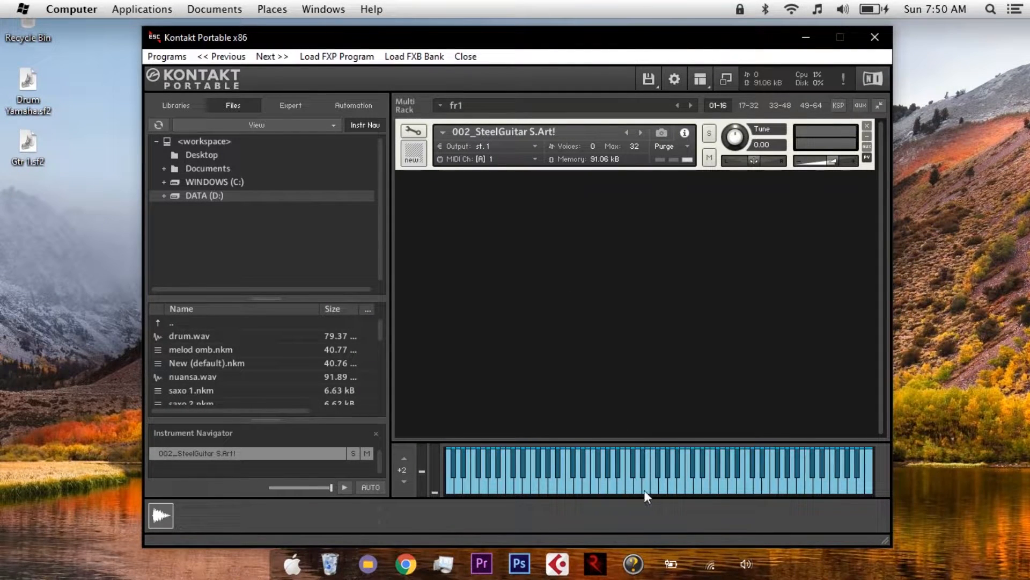
# Audition the fret noise on Kontakt's virtual keyboard and close the plugin window.
pyautogui.click(644, 483)
pyautogui.click(629, 484)
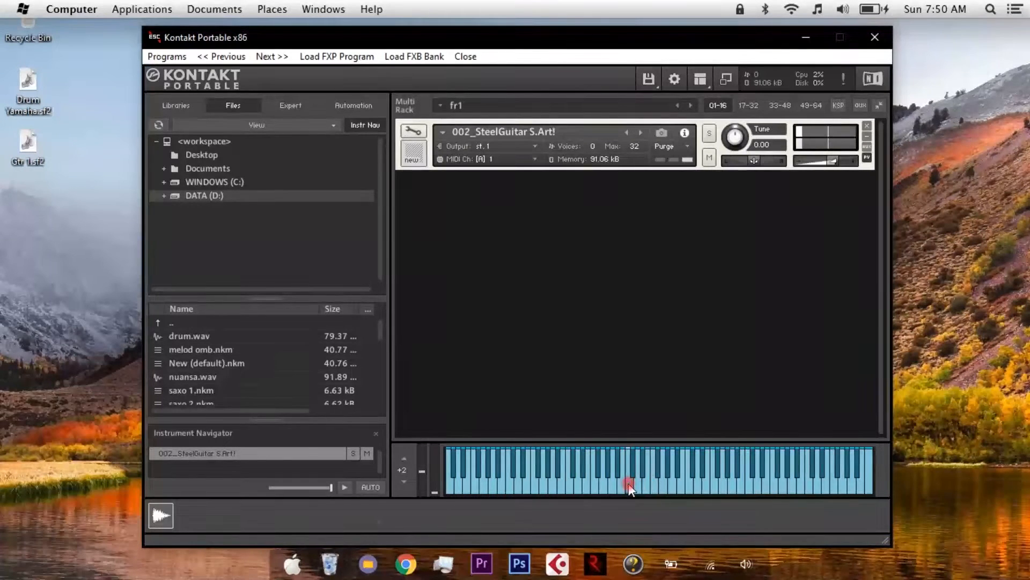
pyautogui.click(629, 484)
pyautogui.click(629, 484)
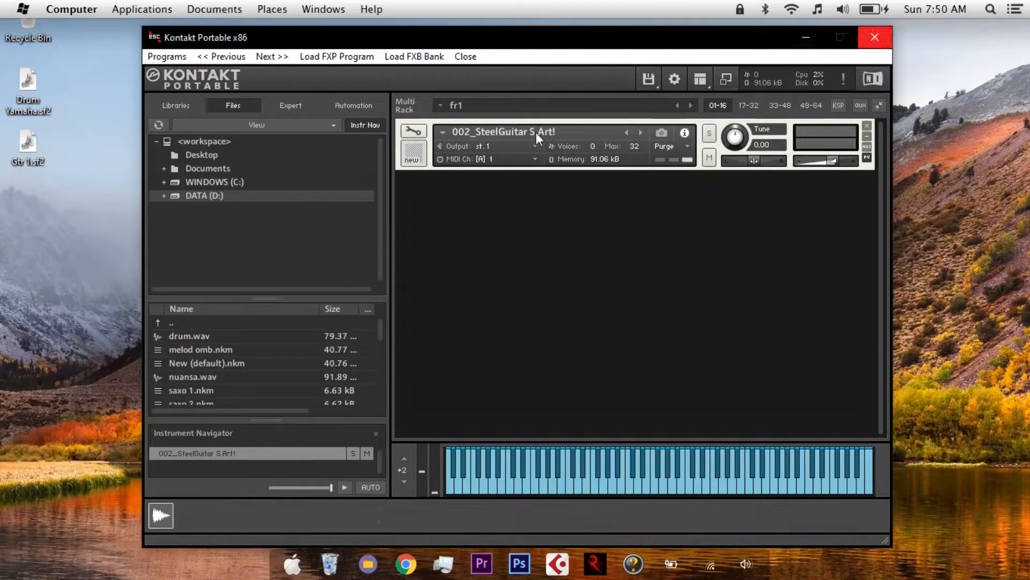
pyautogui.click(874, 37)
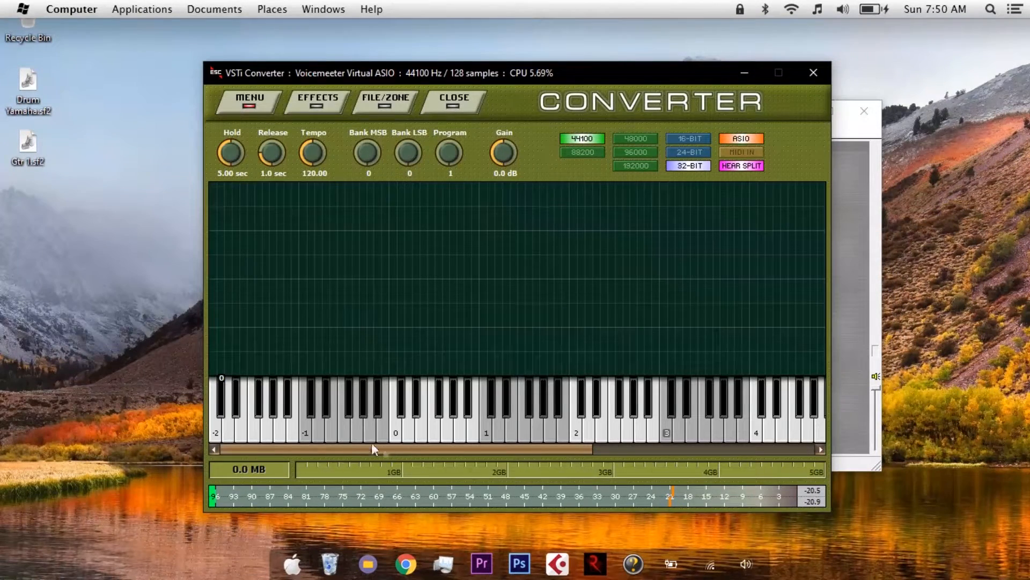
# Add a sampling zone at the C key of octave 1 and limit its range to C through C#.
pyautogui.moveTo(347, 446)
pyautogui.mouseDown()
pyautogui.moveTo(393, 447)
pyautogui.moveTo(356, 447)
pyautogui.mouseUp()
pyautogui.click(485, 433)
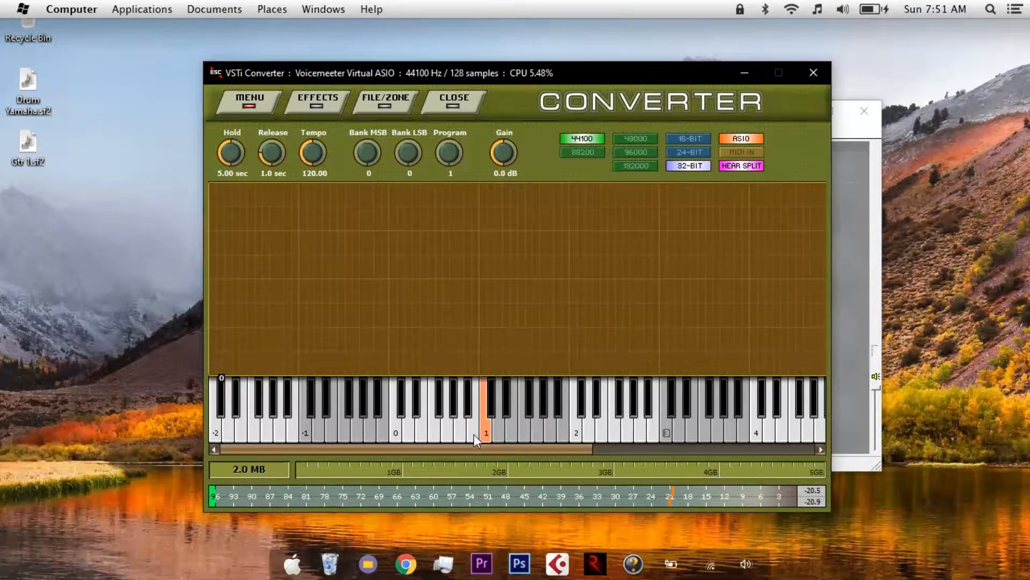
pyautogui.click(497, 434)
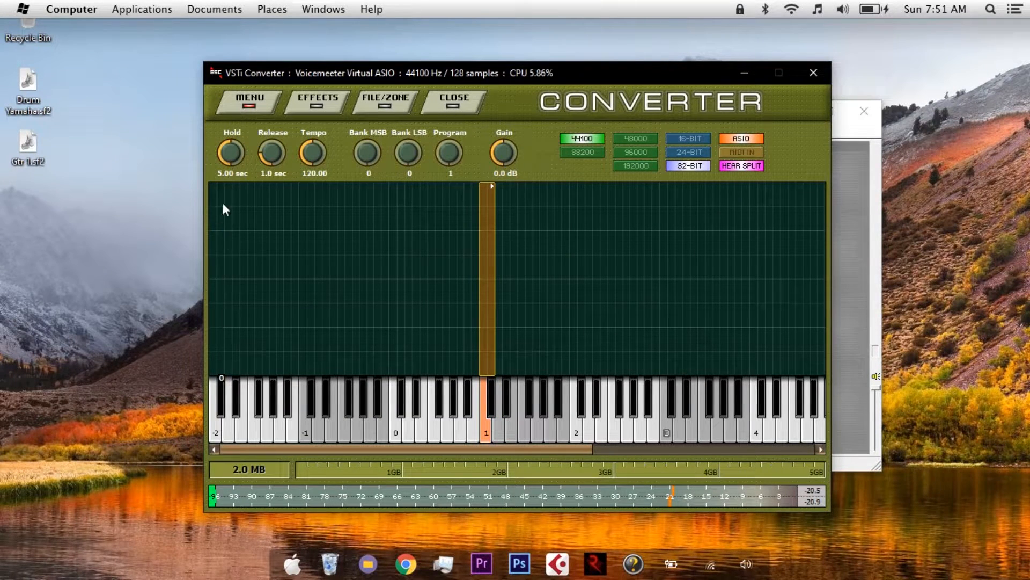
# Set the sampling hold time to 0.10 sec and the release time to 0.8 sec.
pyautogui.moveTo(230, 175); pyautogui.dragTo(243, 289)
pyautogui.moveTo(230, 157); pyautogui.dragTo(230, 160)
pyautogui.moveTo(271, 144); pyautogui.dragTo(272, 114)
# Start sampling with the preset name "fret1" and the sample name "Ferriguz.fret1".
pyautogui.click(271, 107)
pyautogui.click(266, 125)
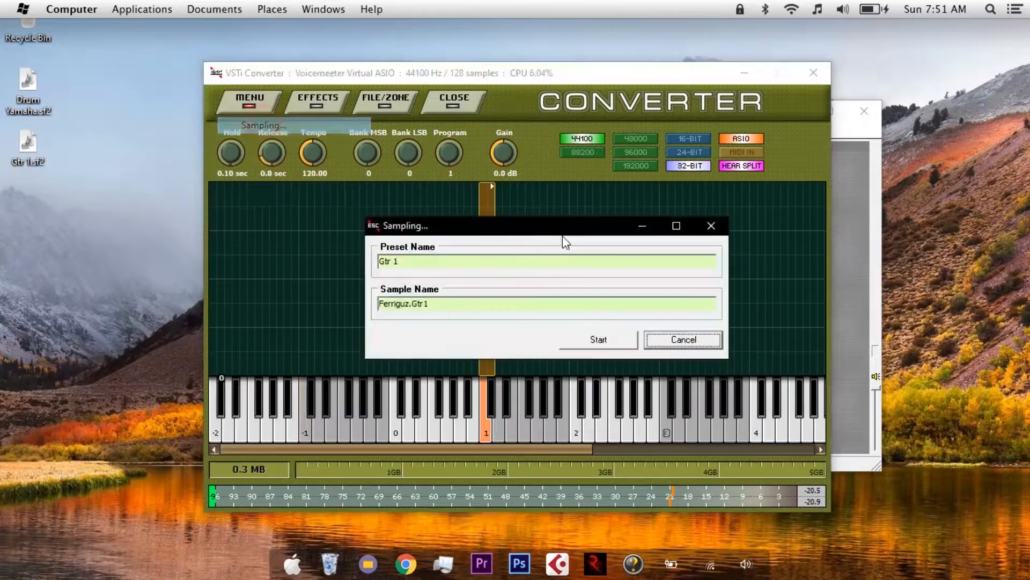
pyautogui.click(520, 261)
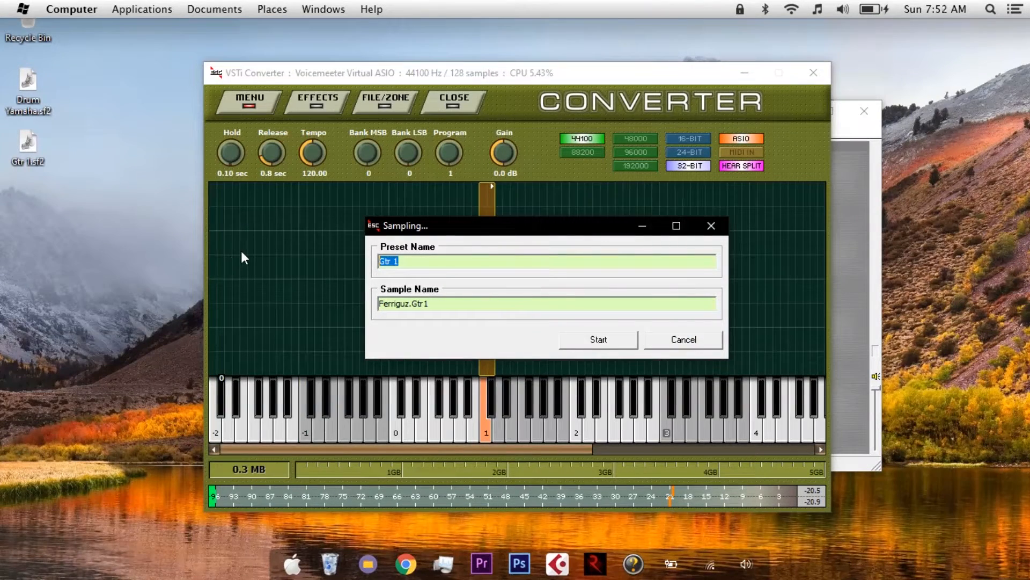
pyautogui.write('fret1')
pyautogui.click(451, 310)
pyautogui.press('BackSpace')
pyautogui.press('BackSpace')
pyautogui.press('BackSpace')
pyautogui.click(605, 339)
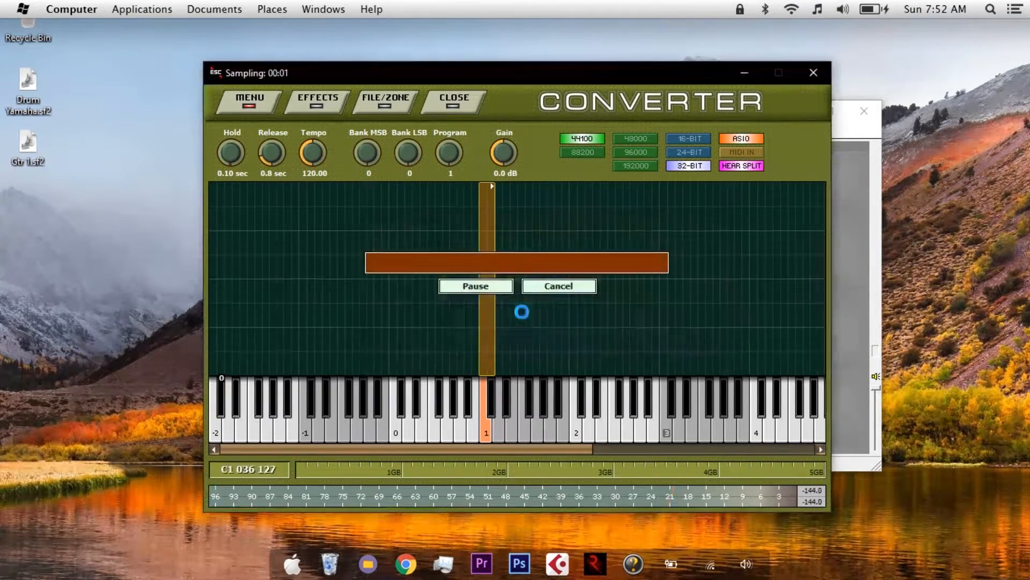
# Close the VSTi Converter, preview the sampled fret noise and convert fret1.sfz to fret1.sf2 on the Desktop.
pyautogui.click(814, 73)
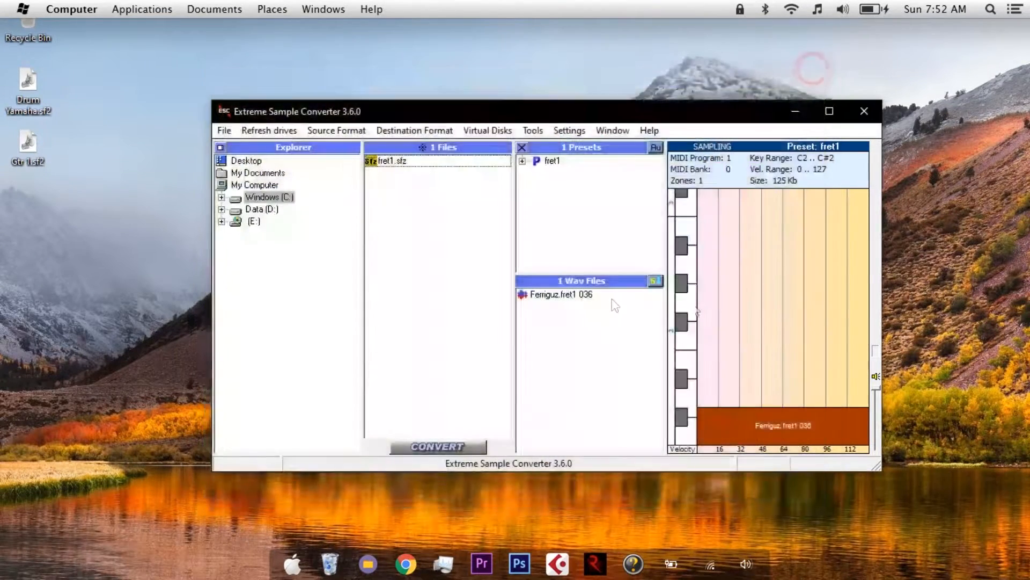
pyautogui.click(561, 295)
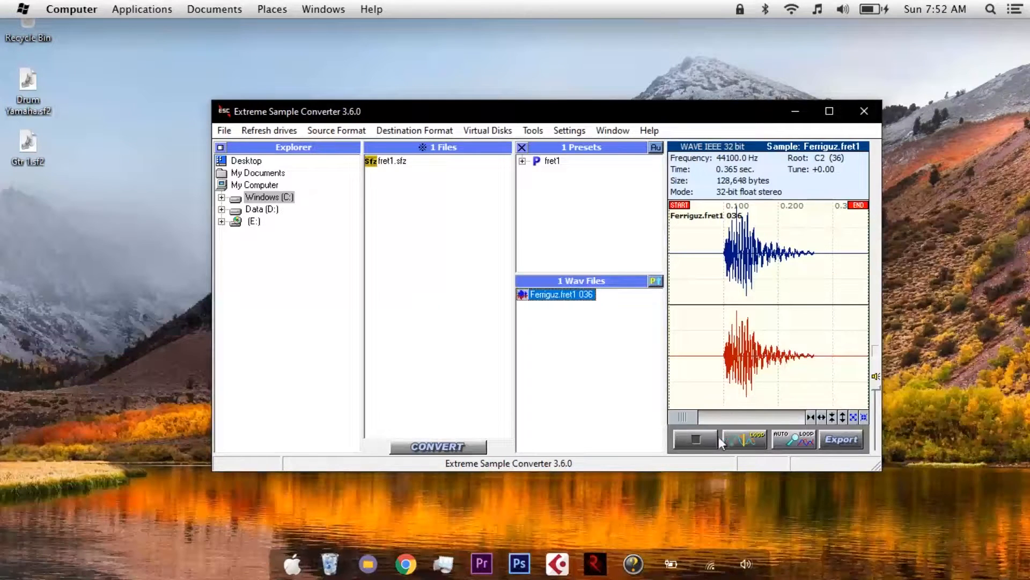
pyautogui.click(400, 160)
pyautogui.click(432, 445)
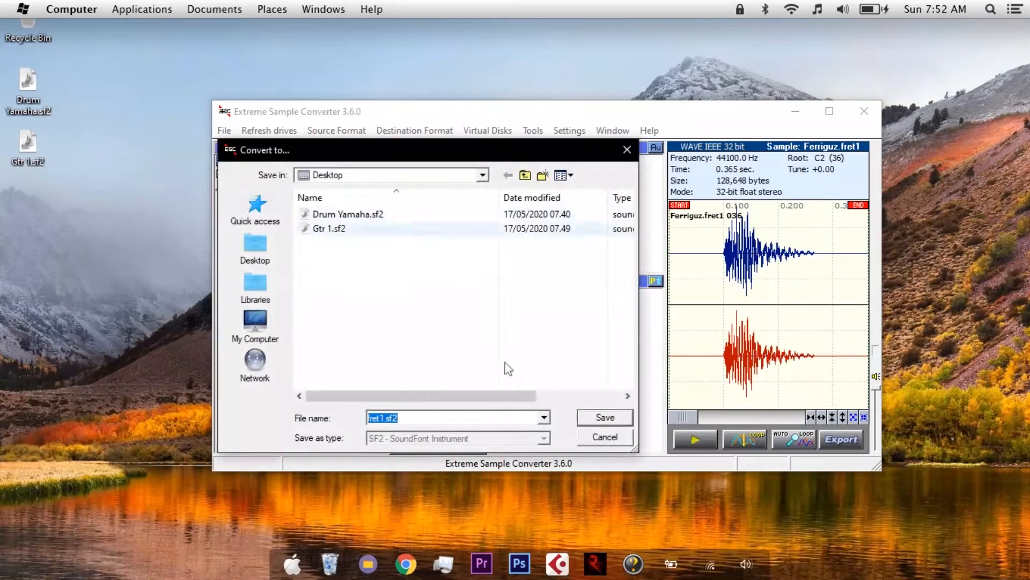
pyautogui.click(595, 417)
pyautogui.click(521, 224)
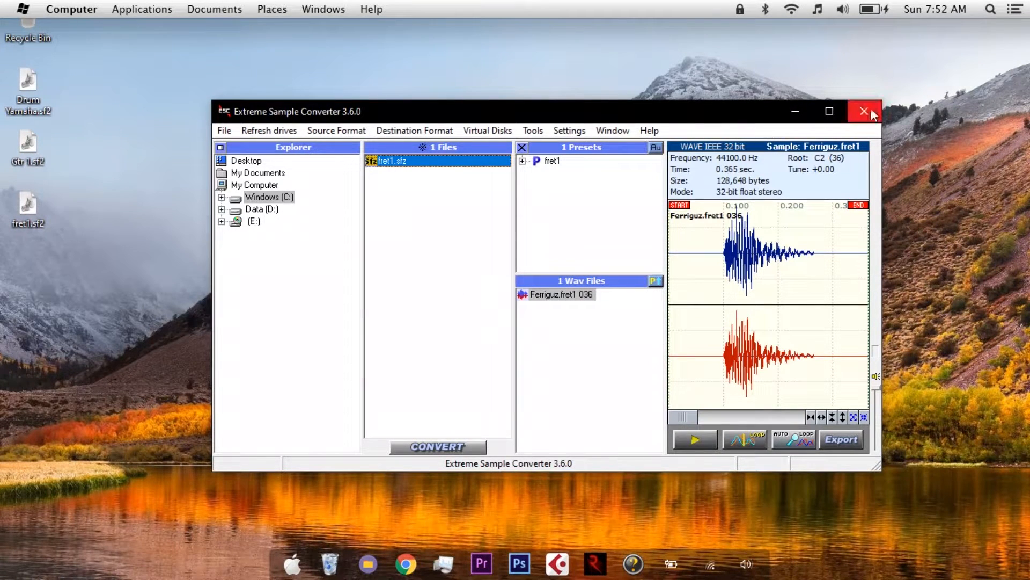
# Close Extreme Sample Converter, search the computer for "poly" and launch Polyphone.
pyautogui.click(844, 111)
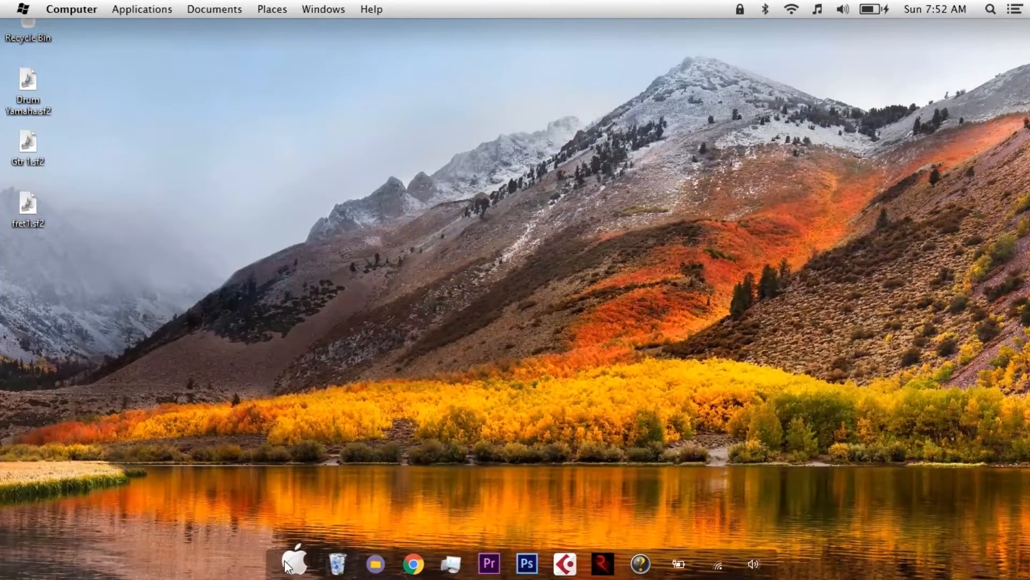
pyautogui.click(276, 389)
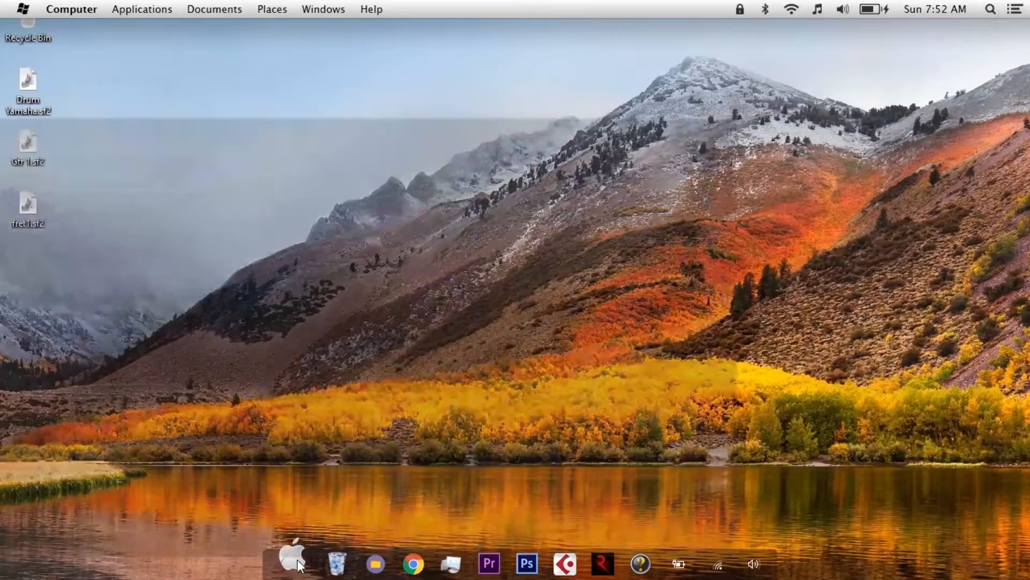
pyautogui.click(298, 559)
pyautogui.click(298, 564)
pyautogui.write('poly')
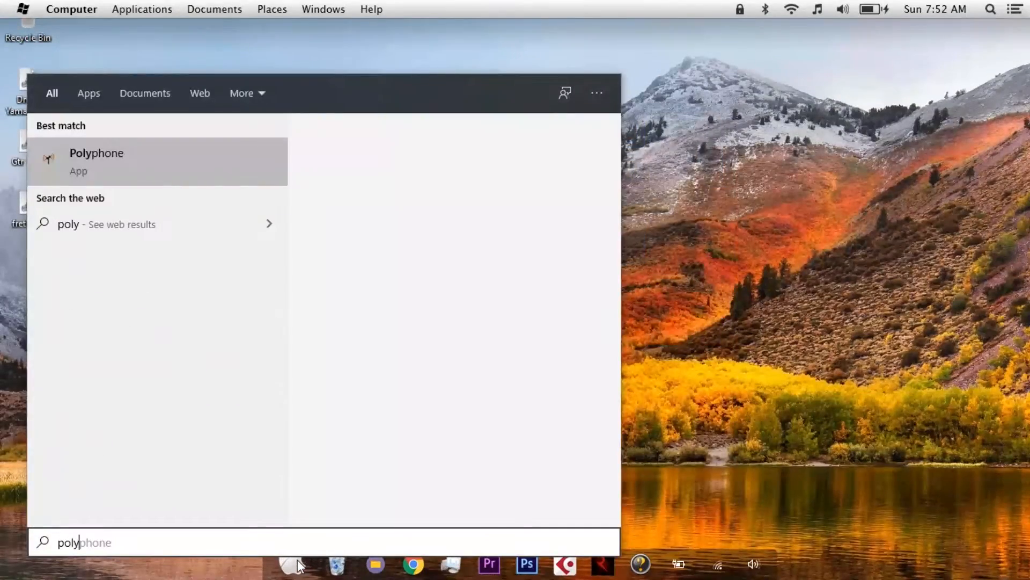
pyautogui.click(206, 156)
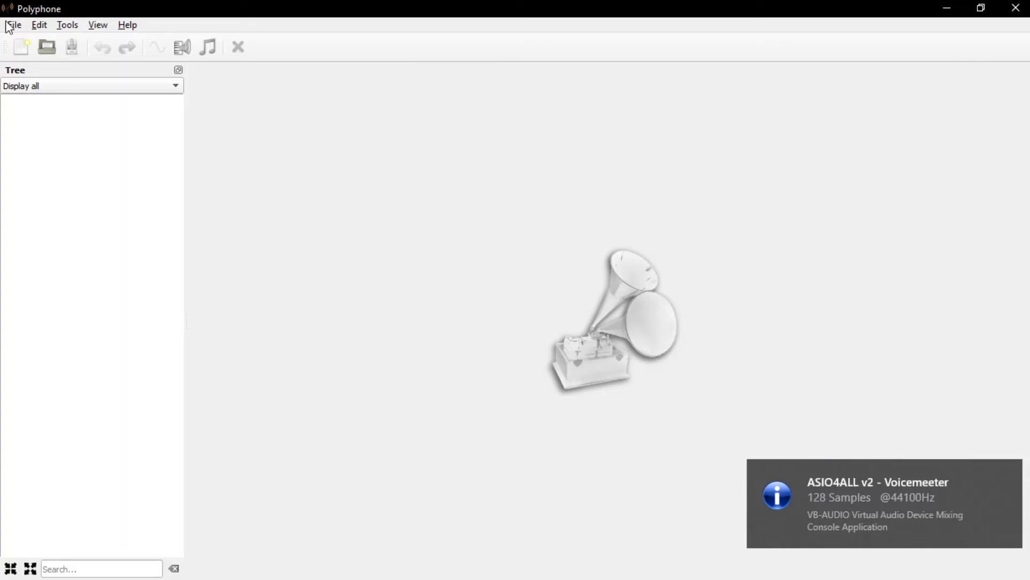
# Open the SoundFont Gtr 1.sf2 from the Desktop and the Gtr 2 SoundFont from the desktop folder in Documents.
pyautogui.click(8, 25)
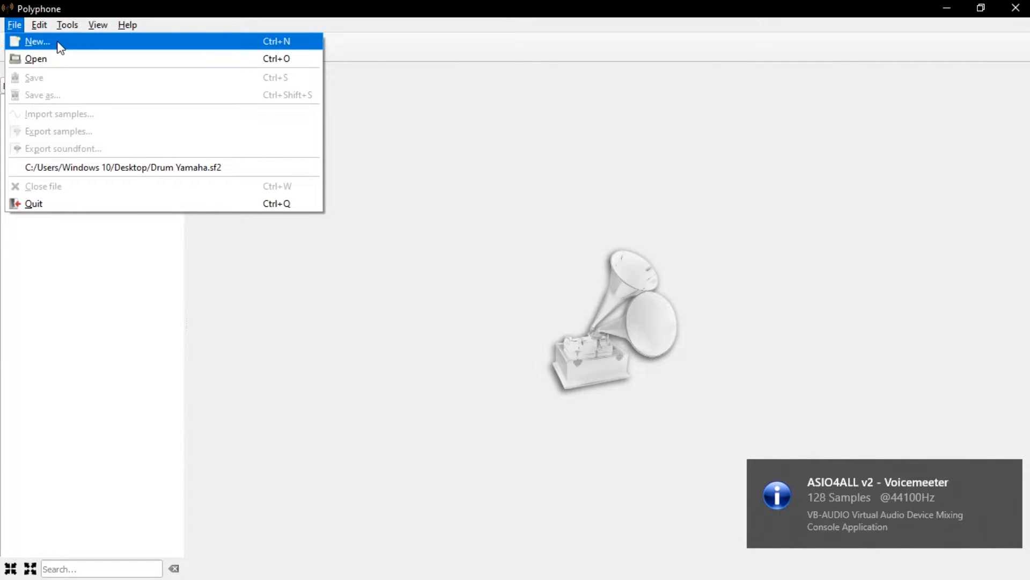
pyautogui.click(57, 55)
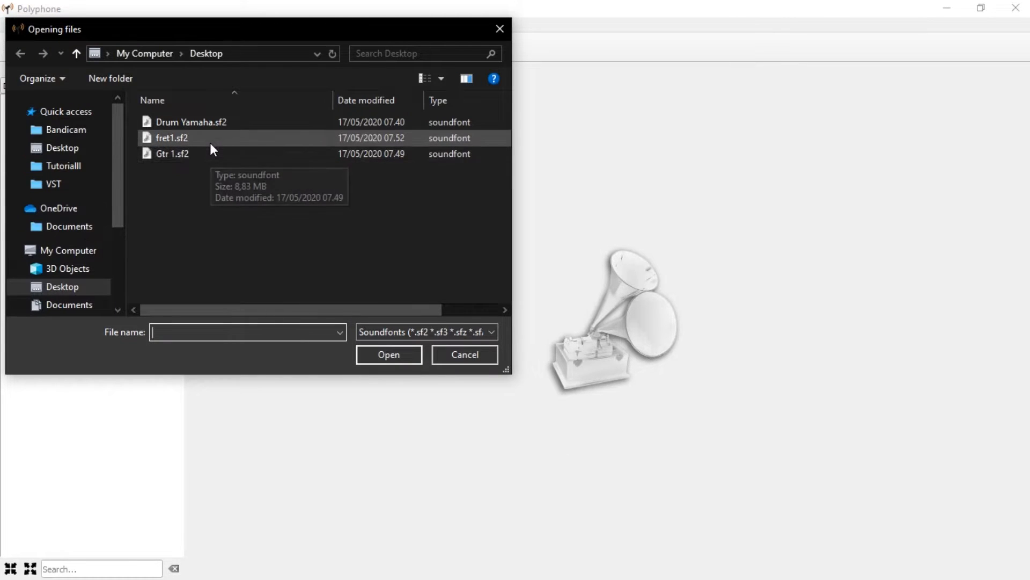
pyautogui.click(211, 154)
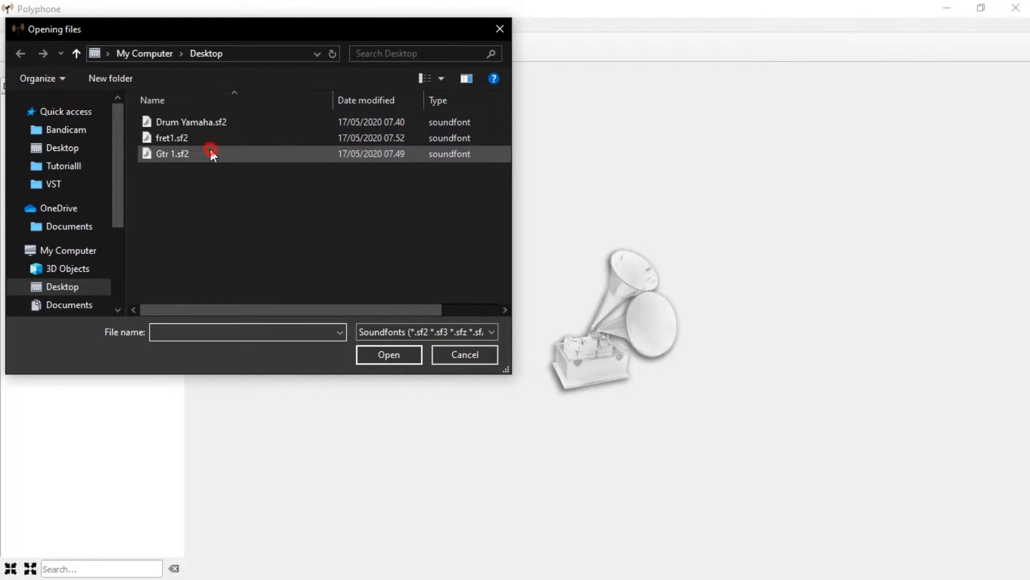
pyautogui.click(404, 359)
pyautogui.click(19, 27)
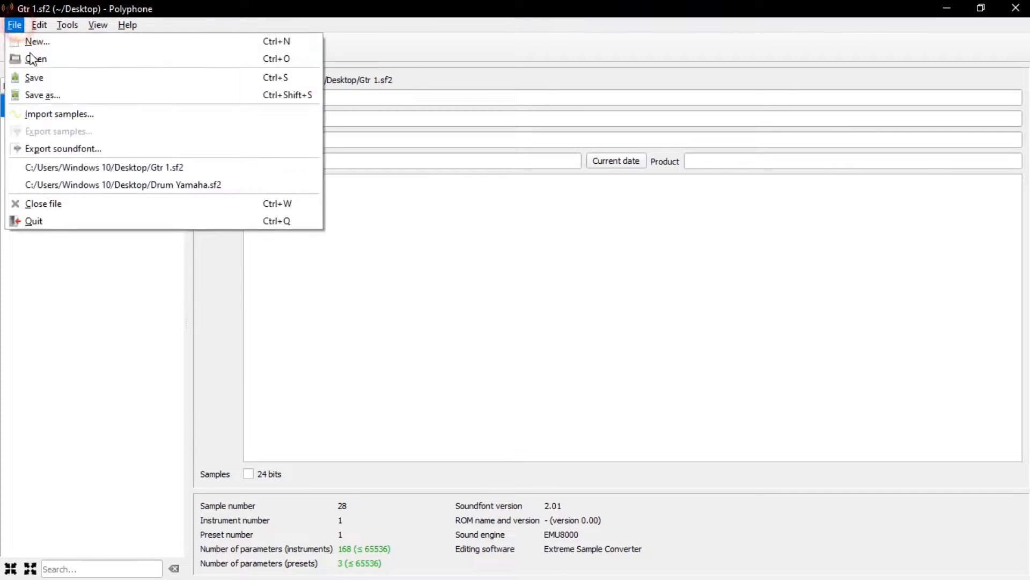
pyautogui.click(30, 55)
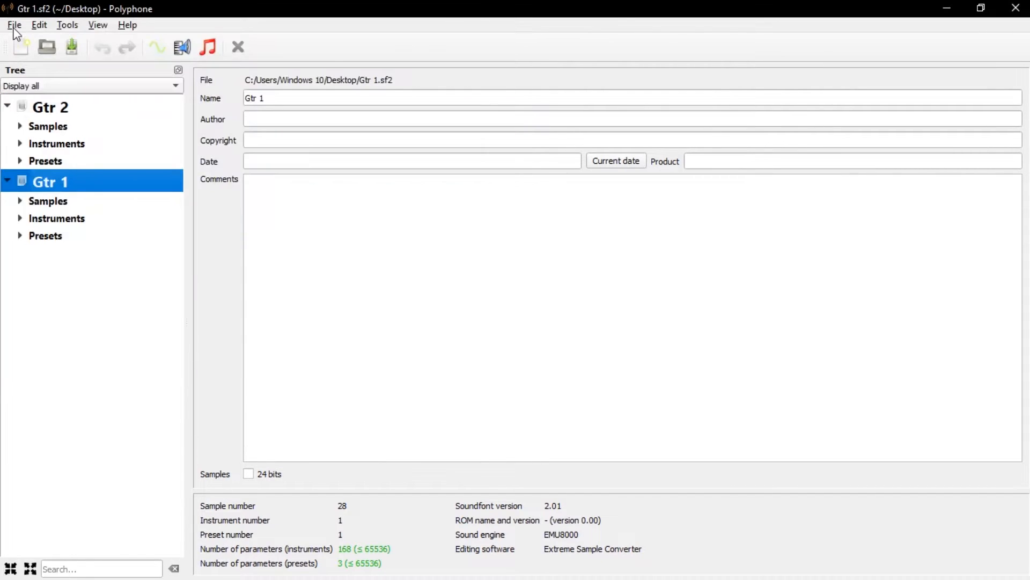
# Open fret1.sf2 from the Desktop as well and expand its presets in the tree.
pyautogui.click(14, 24)
pyautogui.click(30, 56)
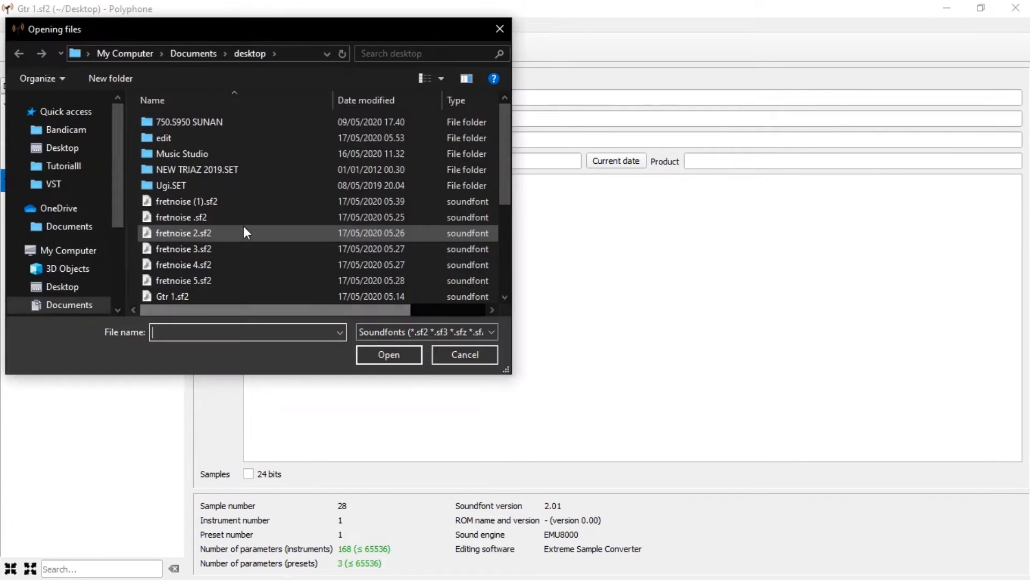
pyautogui.click(62, 286)
pyautogui.click(194, 141)
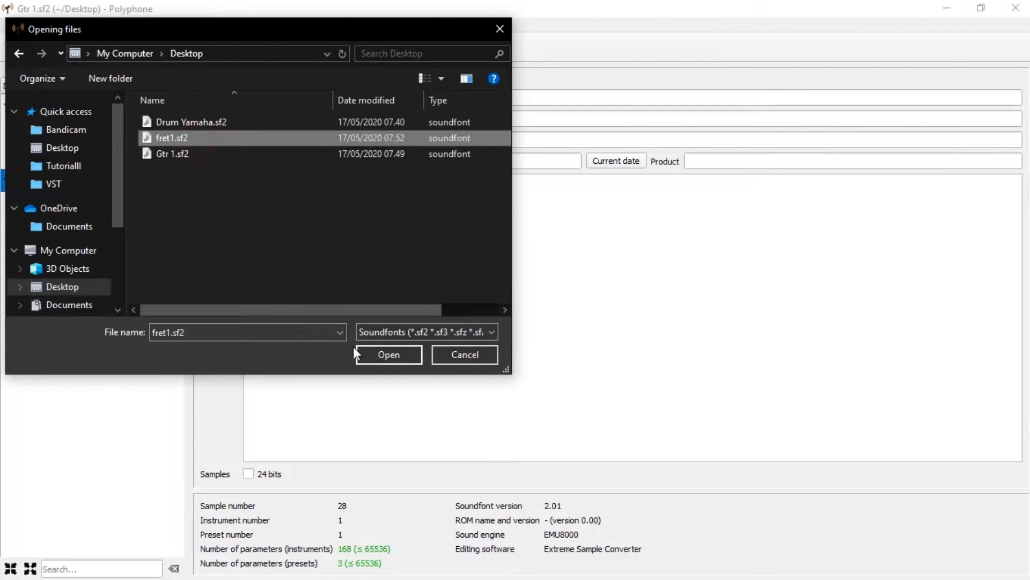
pyautogui.click(395, 355)
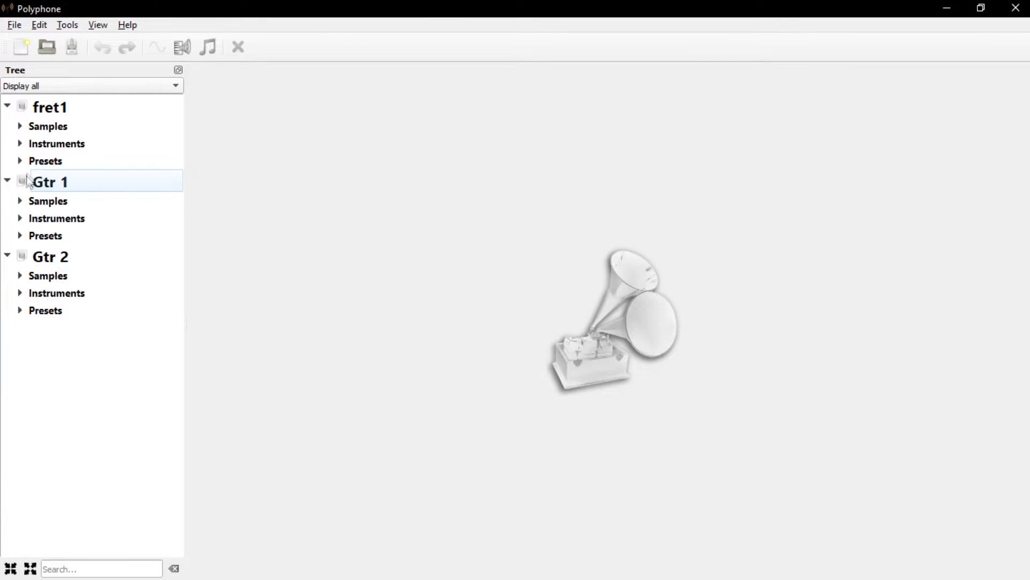
pyautogui.click(30, 167)
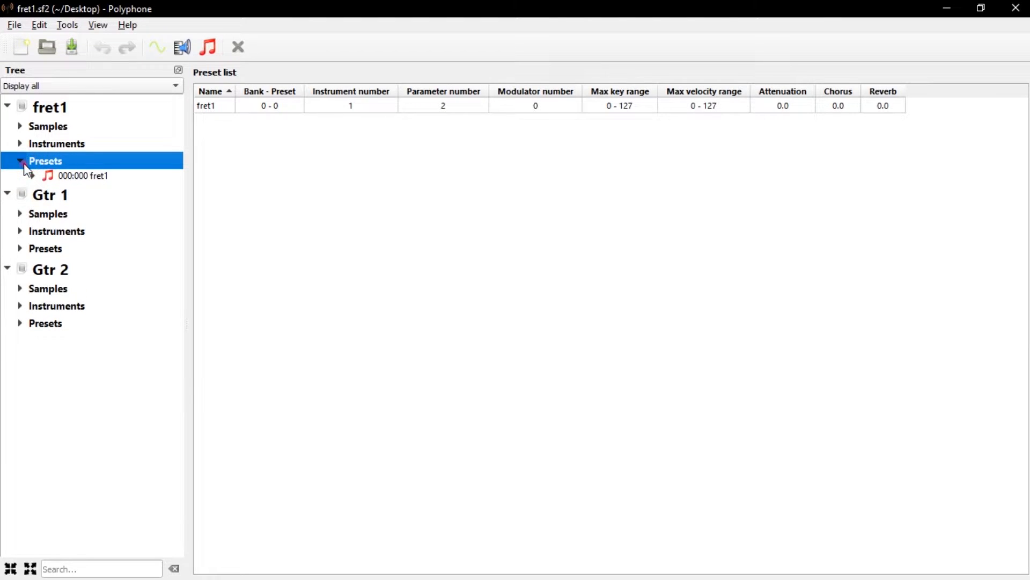
# Create a new soundfont named "Gtr S.Art!".
pyautogui.click(21, 161)
pyautogui.click(20, 235)
pyautogui.click(21, 235)
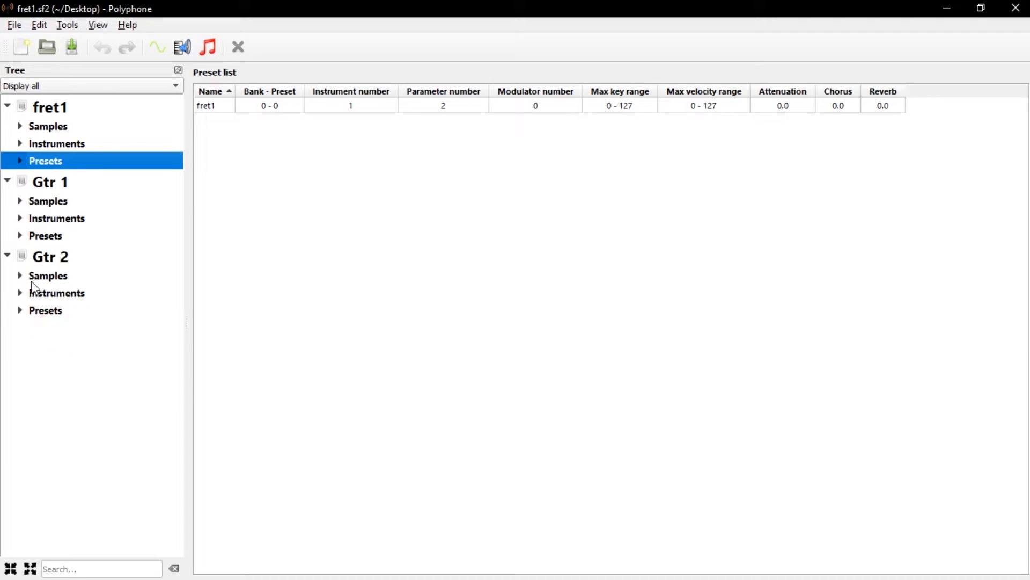
pyautogui.rightClick(85, 379)
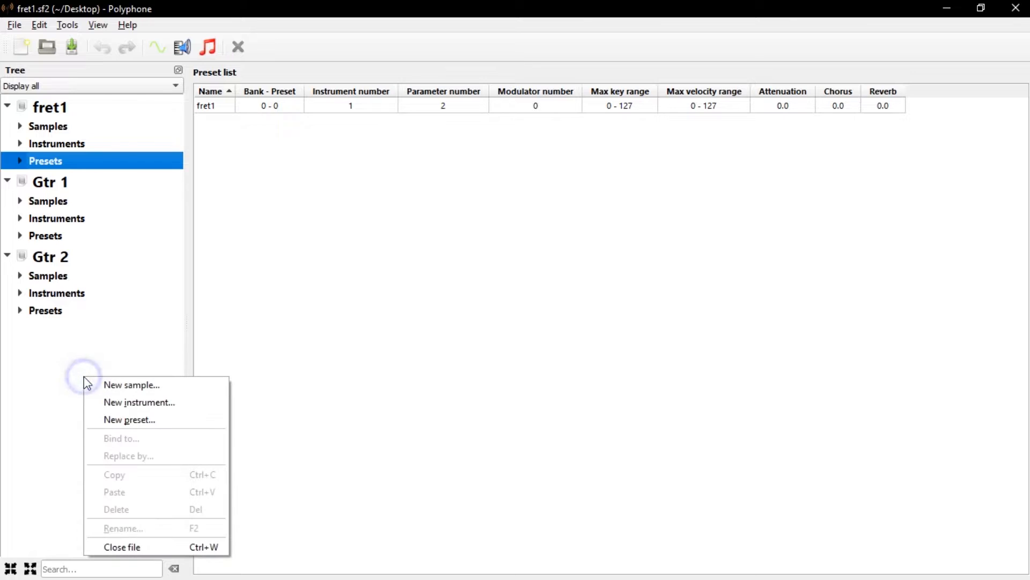
pyautogui.click(14, 26)
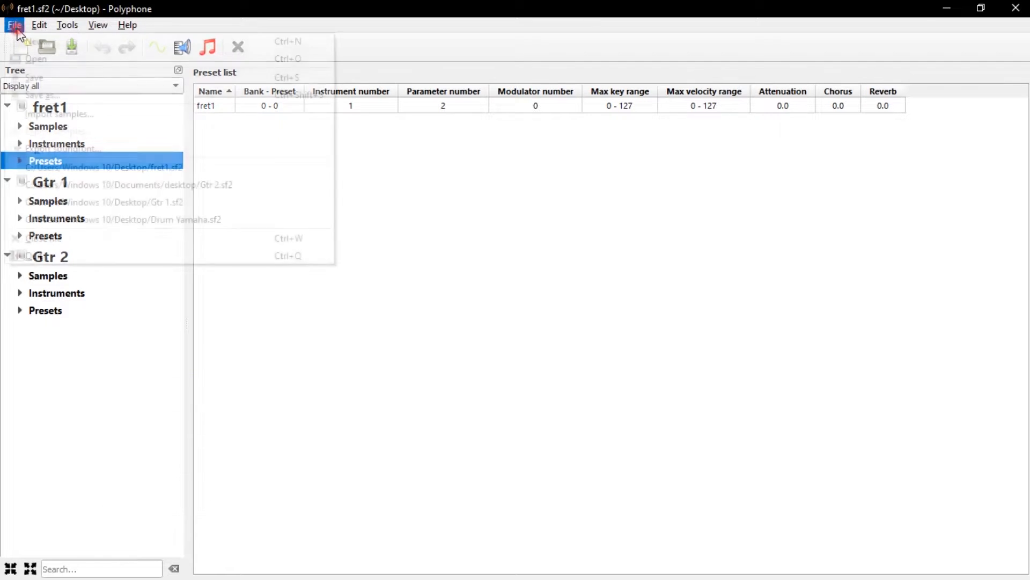
pyautogui.click(22, 39)
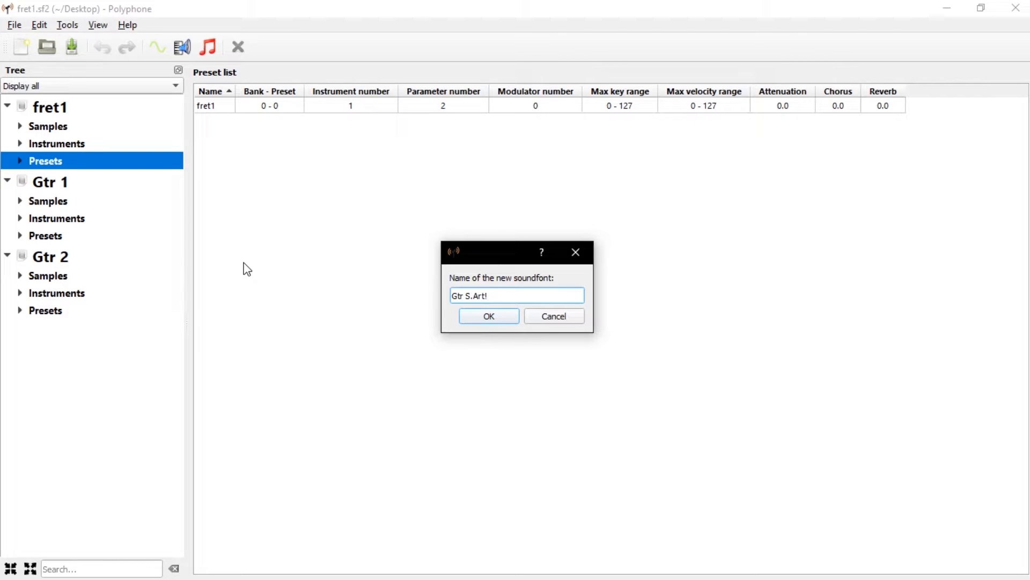
pyautogui.click(501, 320)
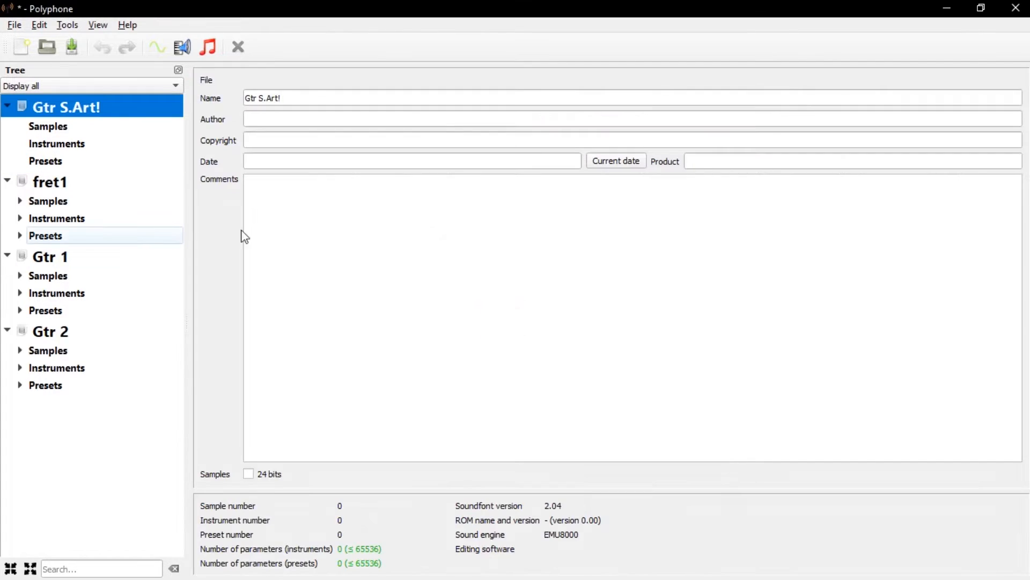
# Copy the fret1 instrument from the fret1 soundfont into the instruments of Gtr S.Art!
pyautogui.click(46, 161)
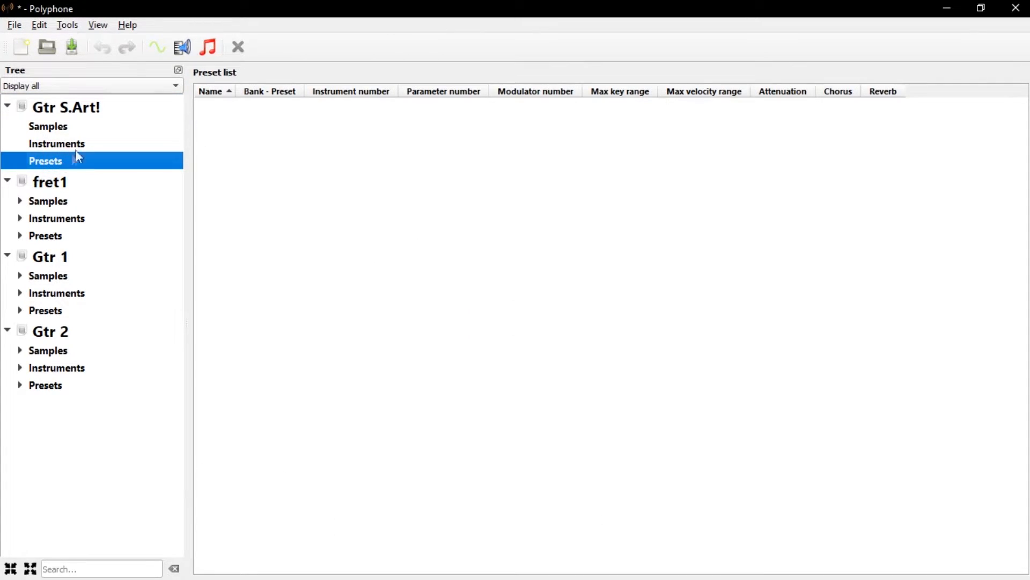
pyautogui.click(78, 144)
pyautogui.click(76, 127)
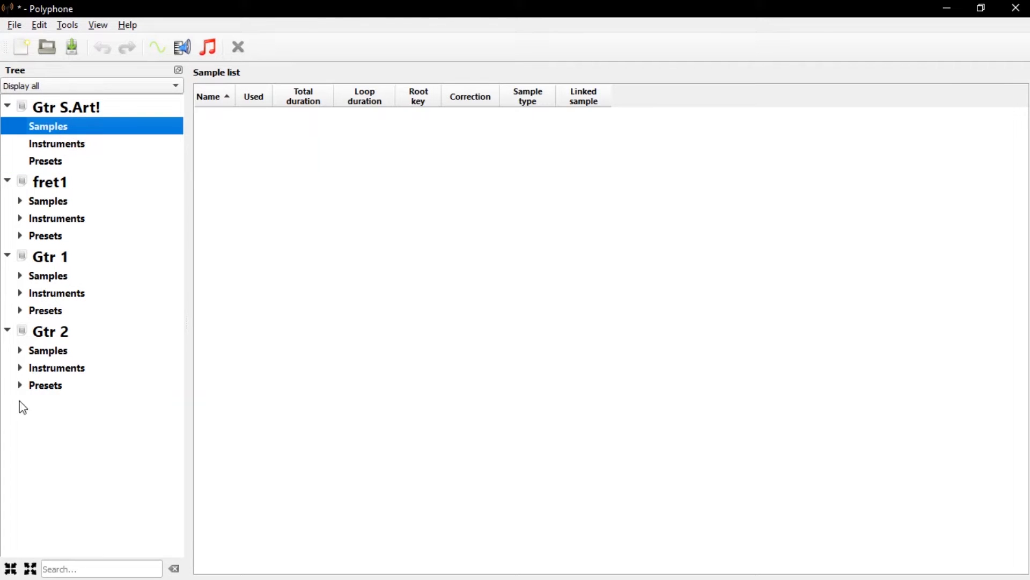
pyautogui.click(21, 235)
pyautogui.click(20, 218)
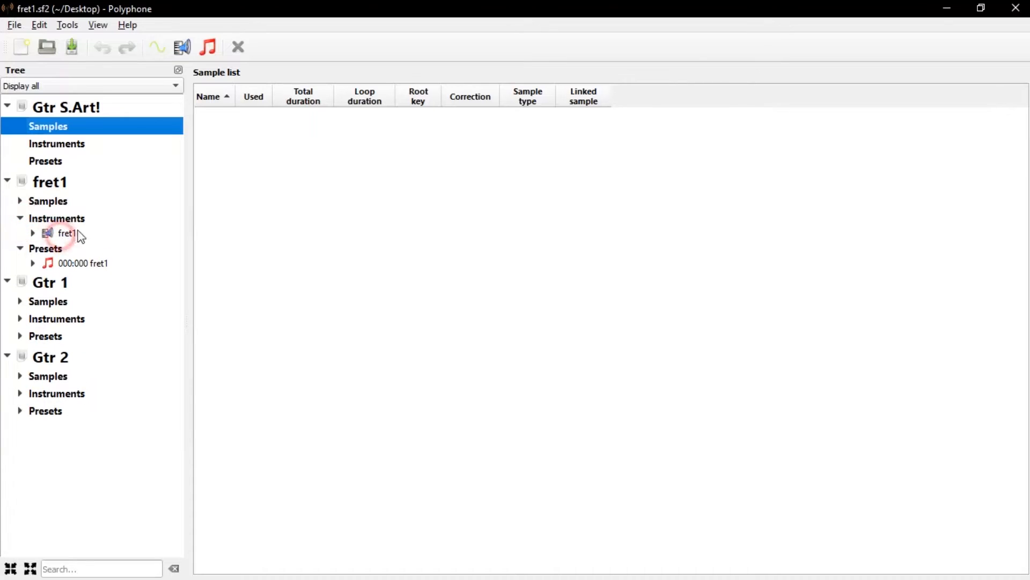
pyautogui.click(80, 236)
pyautogui.moveTo(66, 233); pyautogui.dragTo(72, 155)
# Copy the Gtr 1 and Gtr 2 instruments from their own soundfonts into the instruments of Gtr S.Art!
pyautogui.click(20, 319)
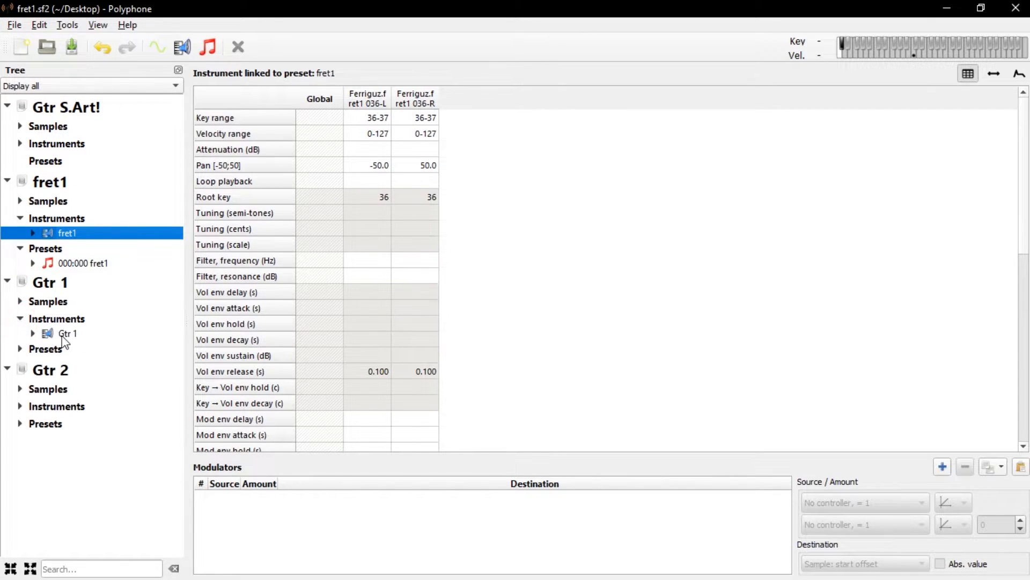
pyautogui.moveTo(62, 337); pyautogui.dragTo(65, 162)
pyautogui.click(20, 407)
pyautogui.click(68, 421)
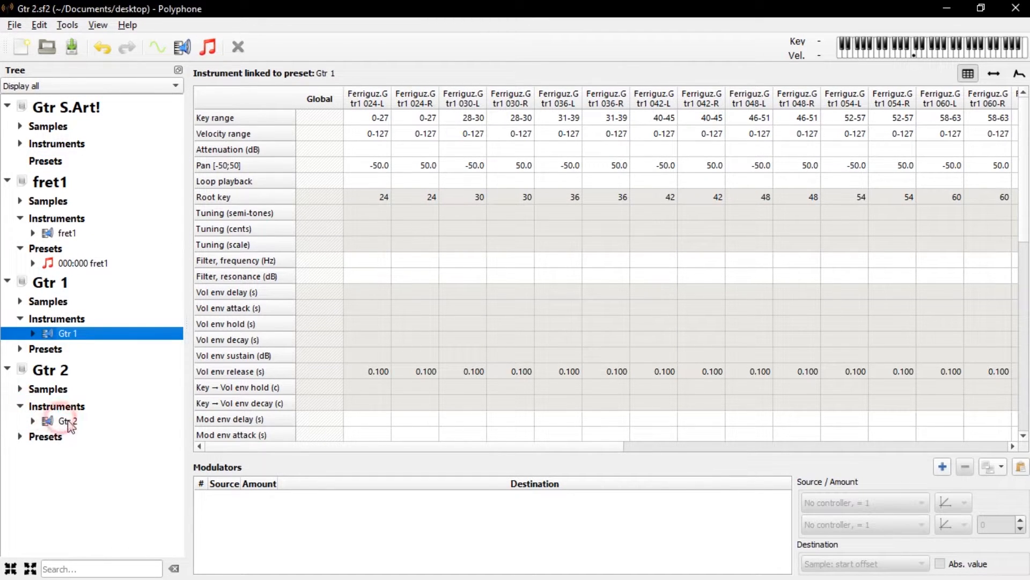
pyautogui.moveTo(70, 424); pyautogui.dragTo(90, 164)
pyautogui.click(86, 466)
pyautogui.click(60, 105)
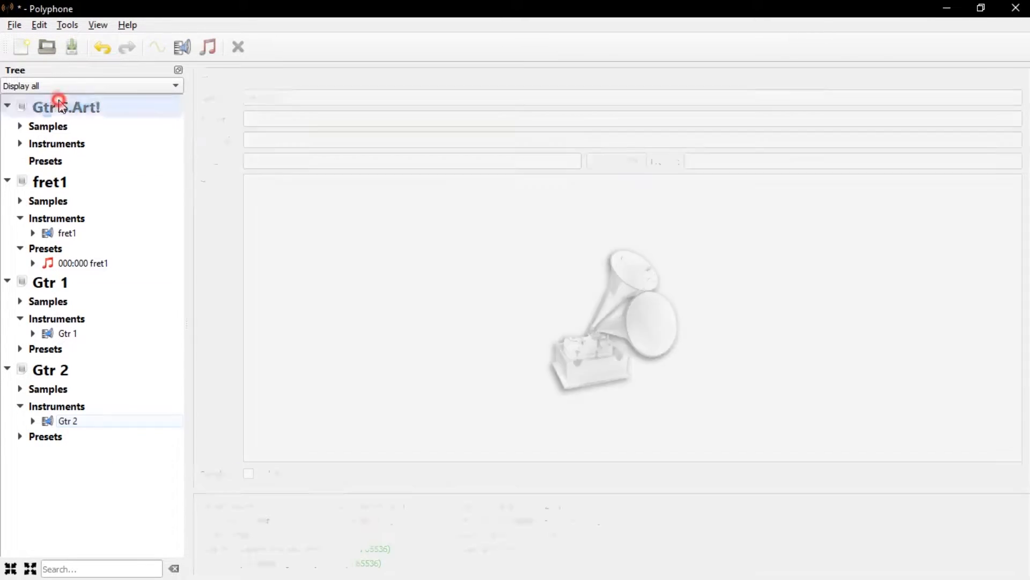
# Expand the instruments of Gtr S.Art! and examine the copied fret1 and Gtr 1 instruments.
pyautogui.click(47, 150)
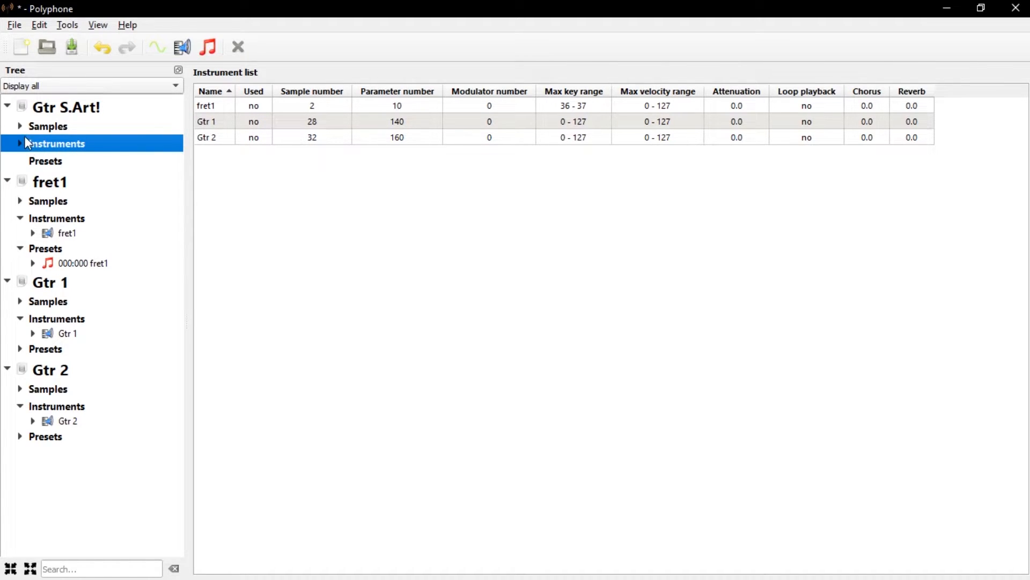
pyautogui.click(21, 143)
pyautogui.press('Down')
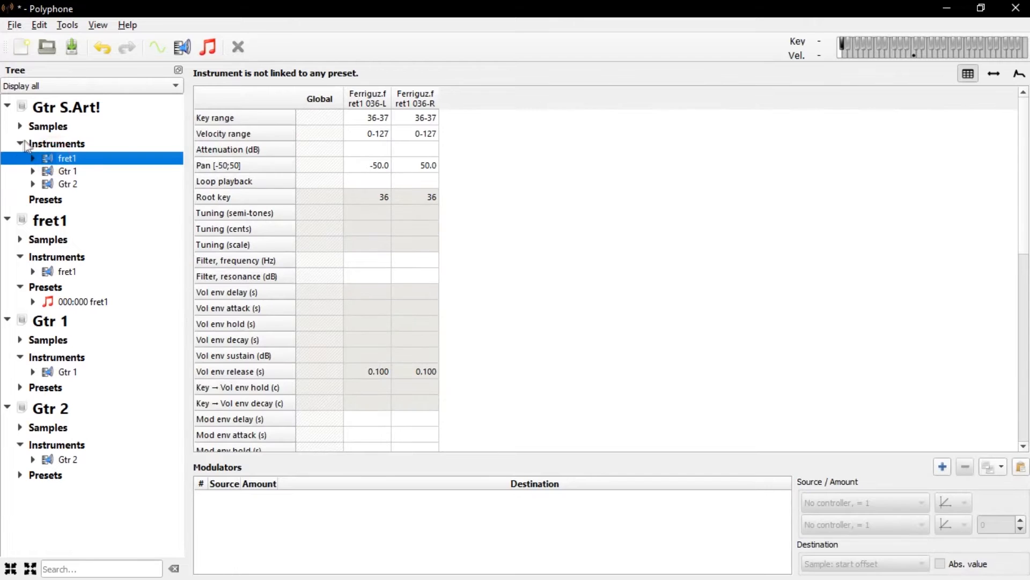
pyautogui.click(21, 143)
pyautogui.click(21, 143)
pyautogui.click(50, 171)
pyautogui.click(56, 158)
pyautogui.click(64, 171)
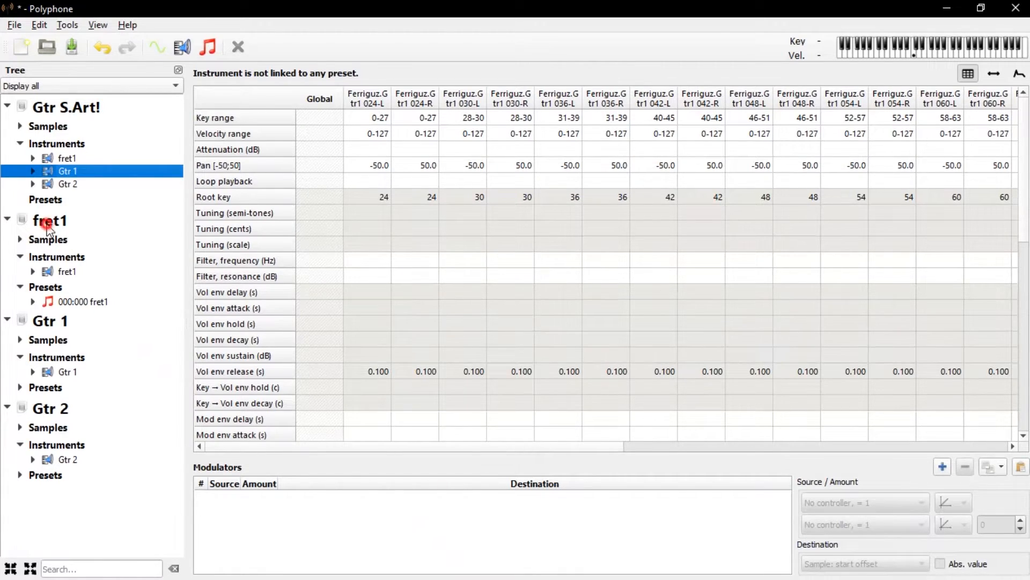
# Close the fret1, Gtr 1 and Gtr 2 source soundfonts, keeping only Gtr S.Art! open.
pyautogui.click(48, 223)
pyautogui.click(237, 47)
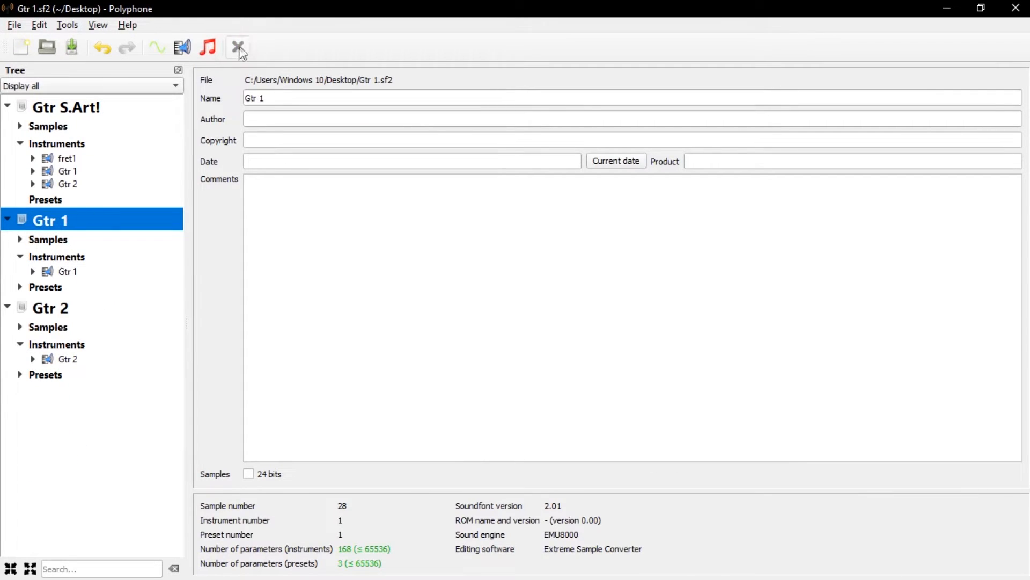
pyautogui.click(238, 48)
pyautogui.click(238, 48)
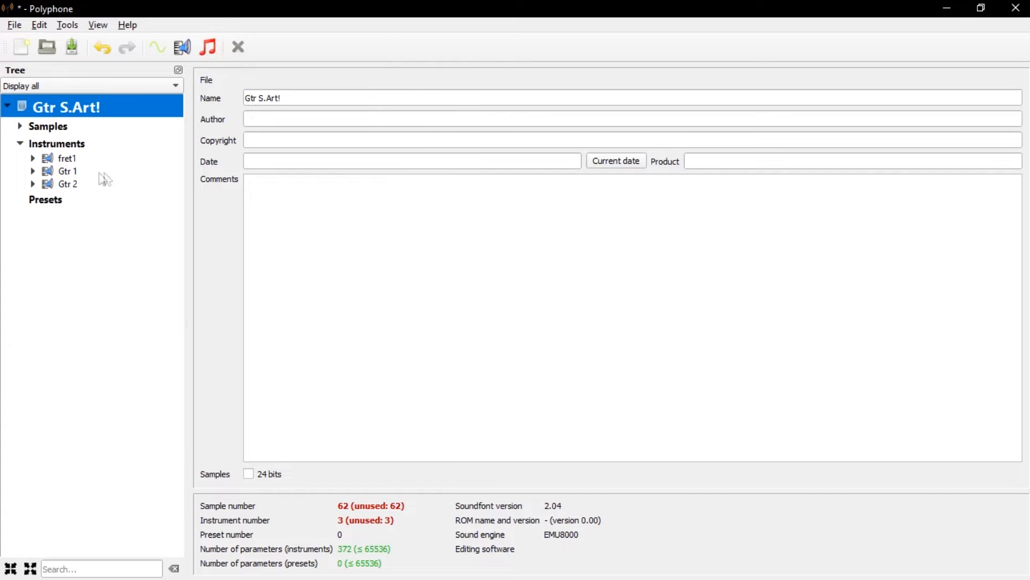
# Create a new preset named "Steel Guitar S.Art!" in the Gtr S.Art! soundfont.
pyautogui.click(65, 170)
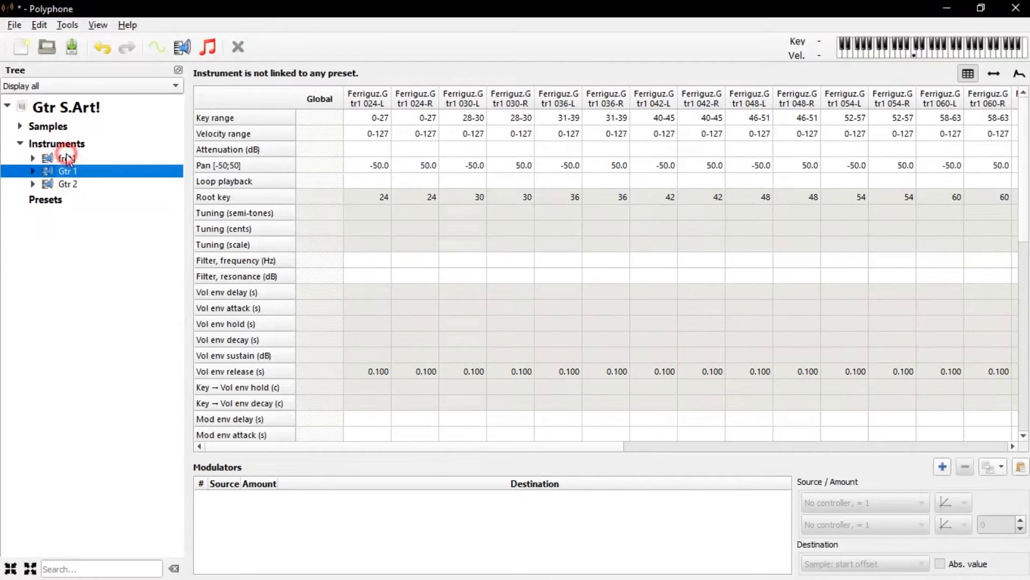
pyautogui.click(67, 157)
pyautogui.click(67, 171)
pyautogui.click(58, 201)
pyautogui.rightClick(57, 201)
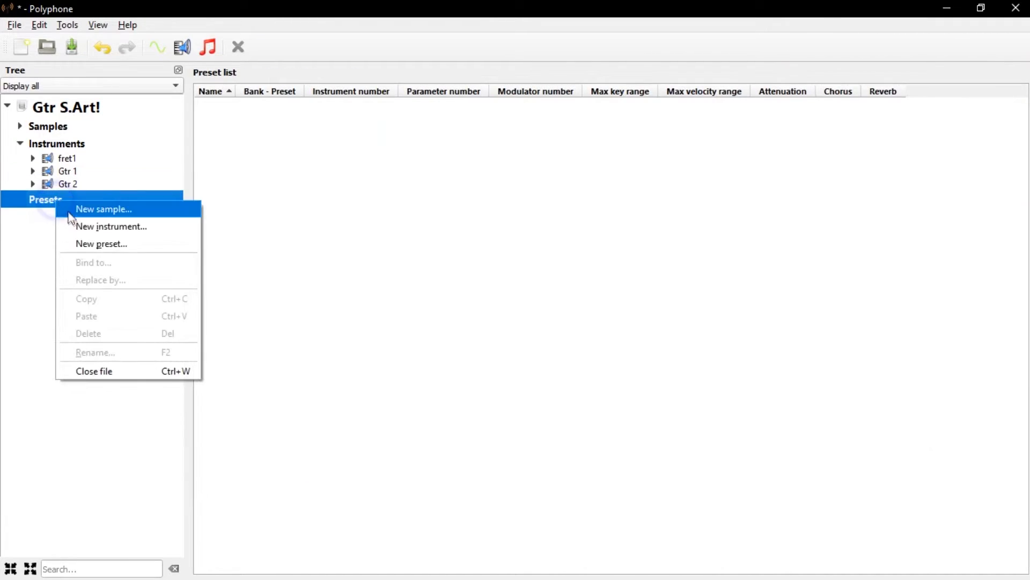
pyautogui.click(81, 244)
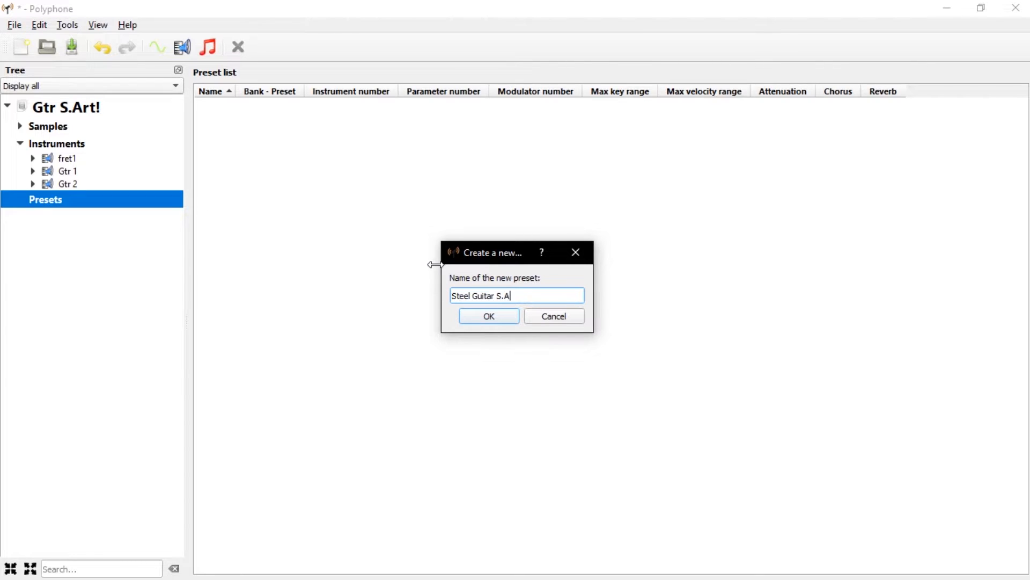
pyautogui.press('Return')
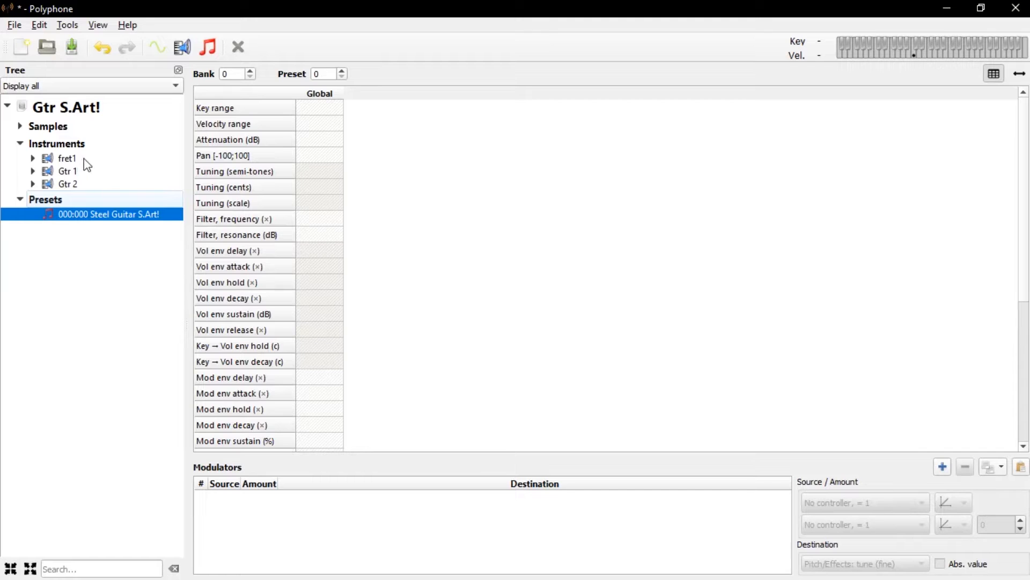
# Add the Gtr 1 and Gtr 2 instruments together to the Steel Guitar S.Art! preset and show its parameters.
pyautogui.click(67, 158)
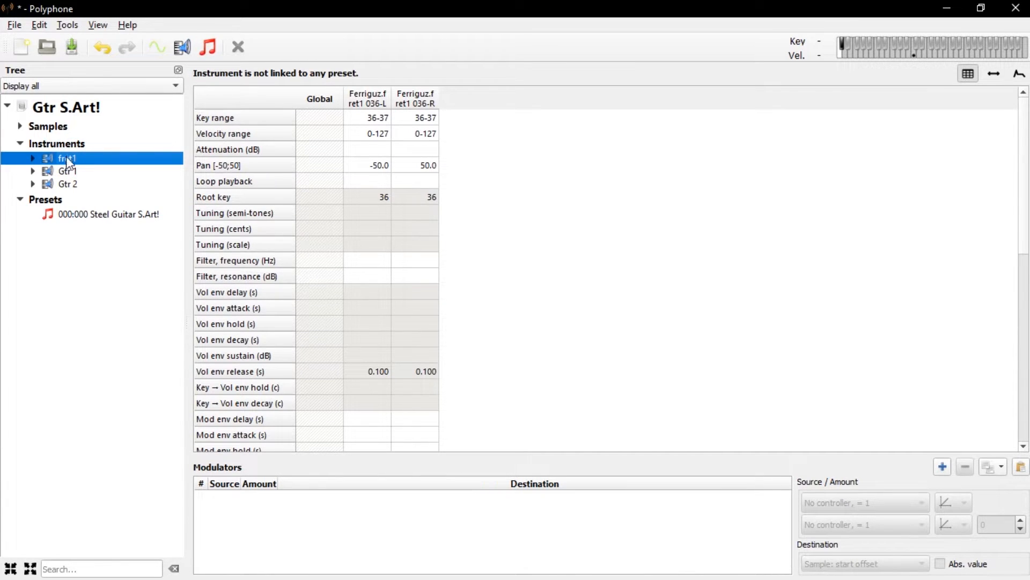
pyautogui.click(66, 171)
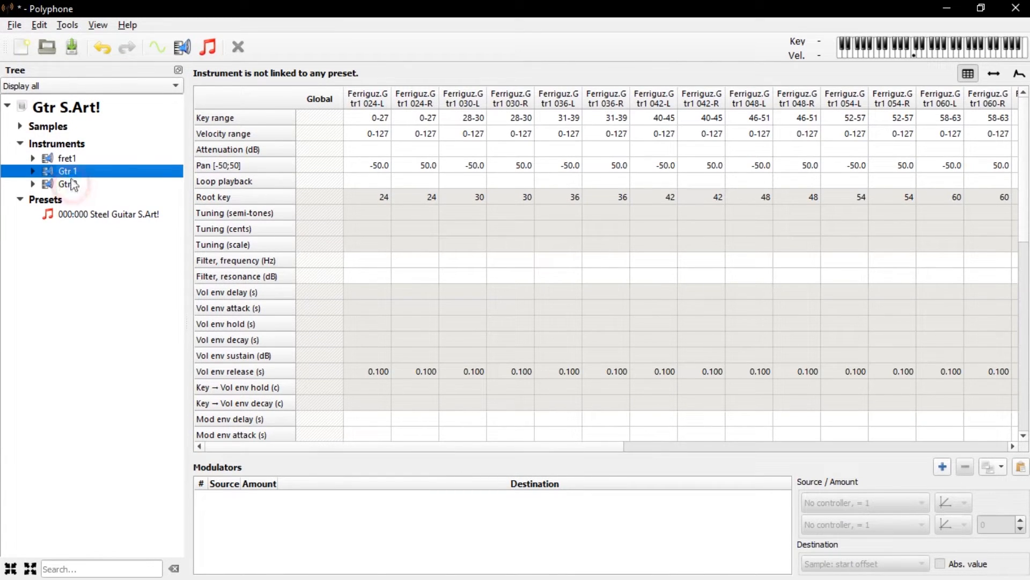
pyautogui.click(69, 160)
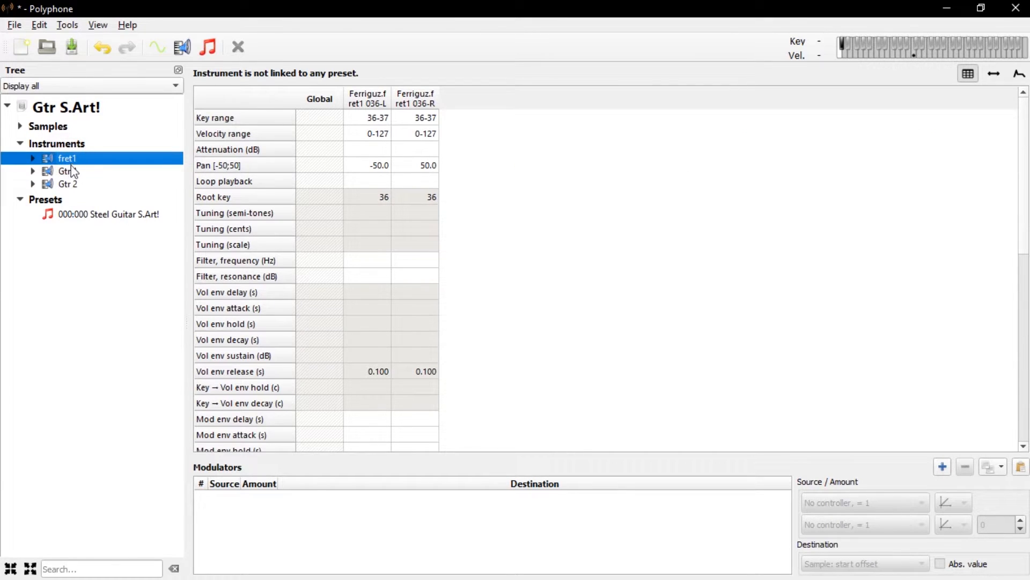
pyautogui.click(74, 172)
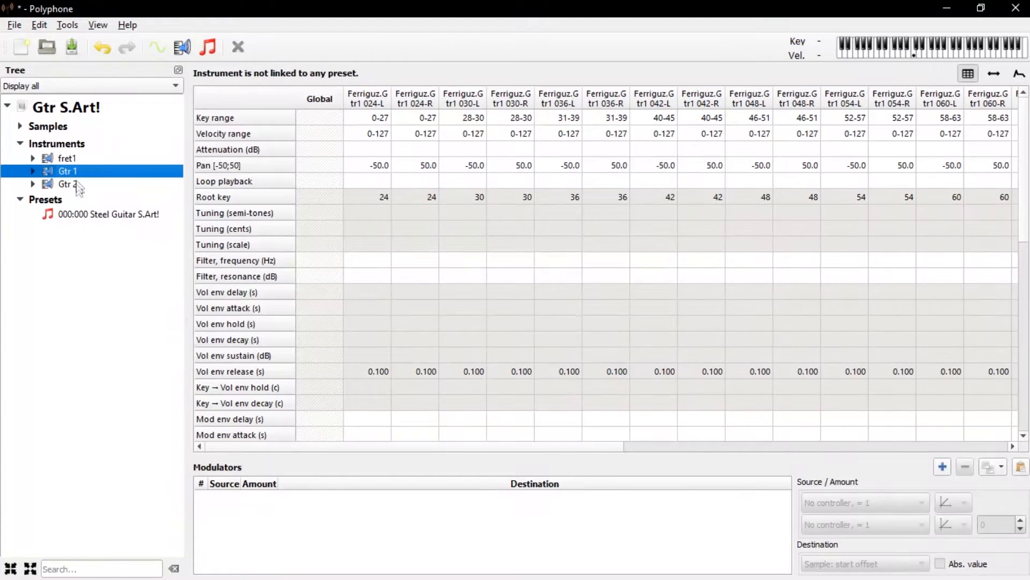
pyautogui.keyDown('ctrl'); pyautogui.click(77, 185); pyautogui.keyUp('ctrl')
pyautogui.moveTo(75, 185); pyautogui.dragTo(84, 217)
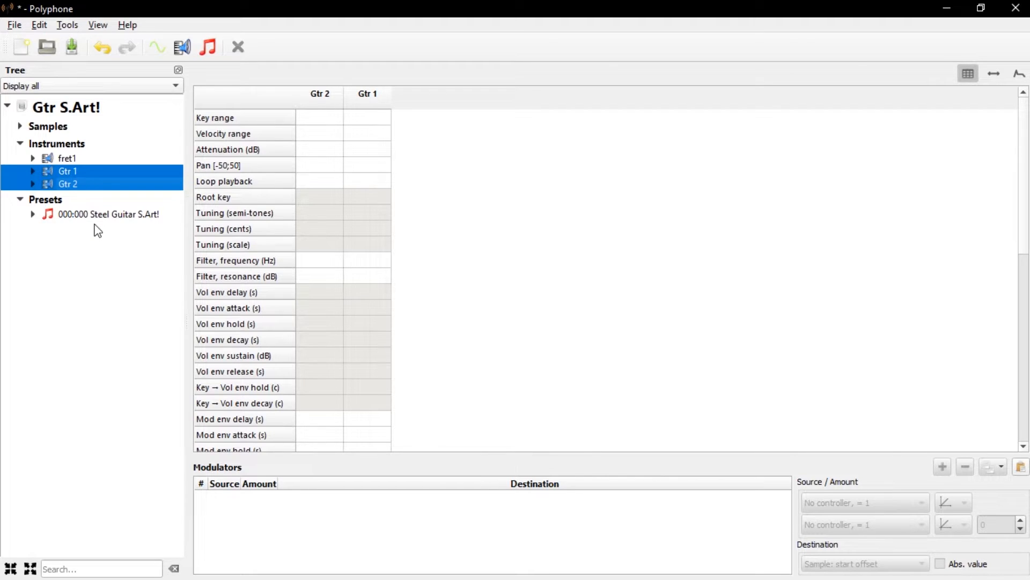
pyautogui.click(92, 215)
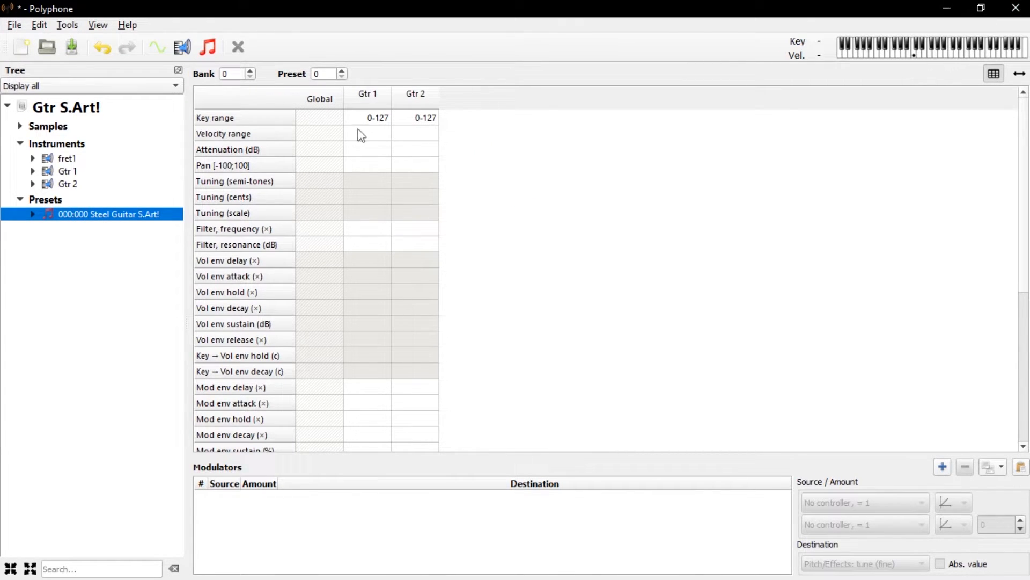
# Using the preset in SteelGuitar S.Art!.sf2 as reference, set the new preset's velocity range to 96-115 for Gtr 2 and 116-127 for Gtr 1.
pyautogui.click(382, 137)
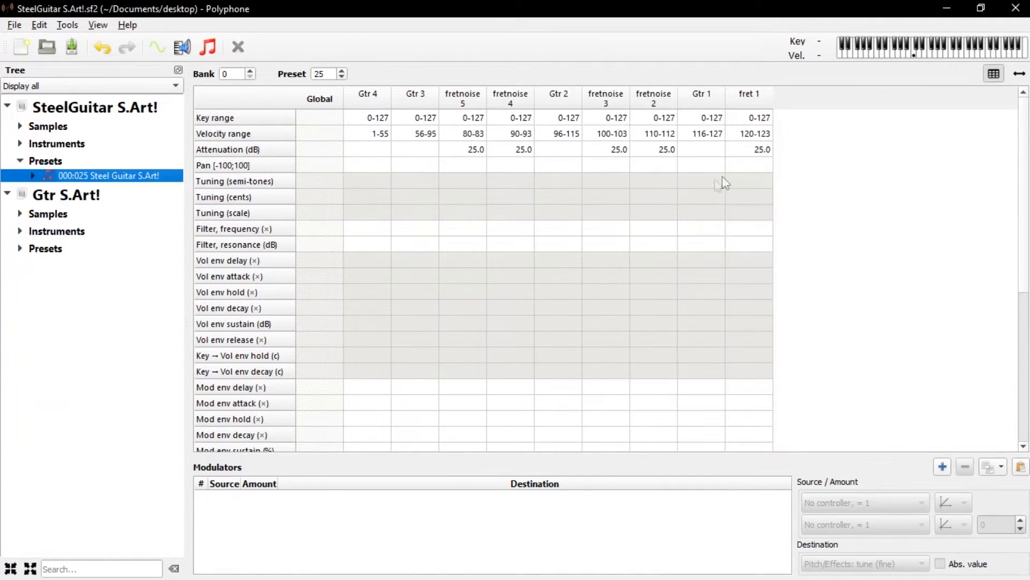
pyautogui.click(845, 150)
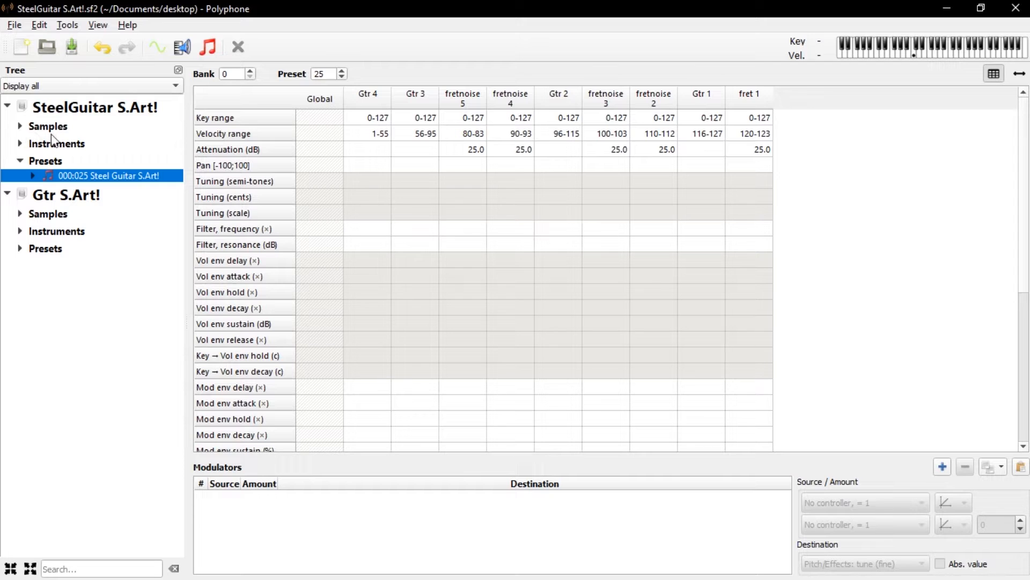
pyautogui.click(21, 250)
pyautogui.click(50, 264)
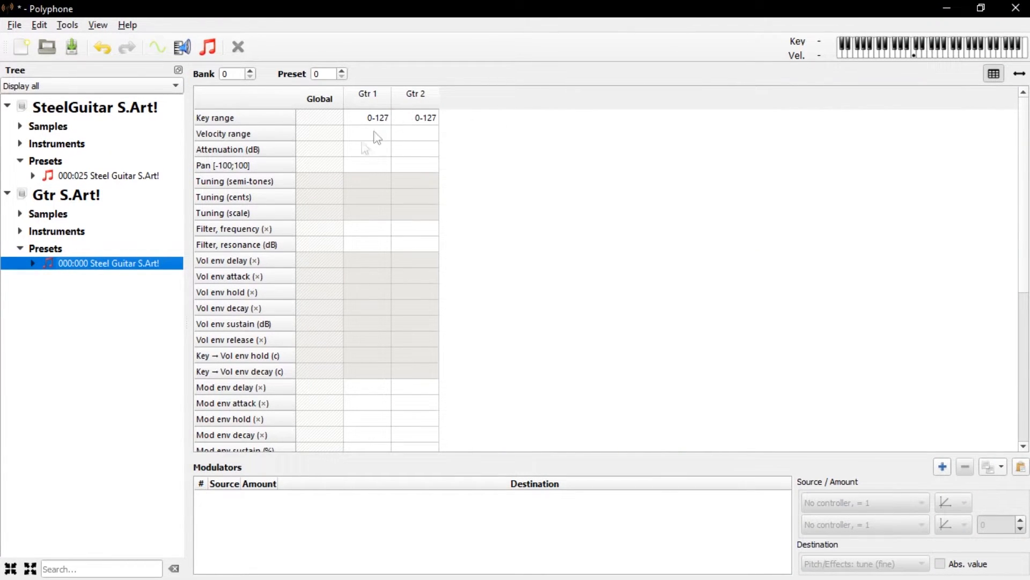
pyautogui.click(73, 177)
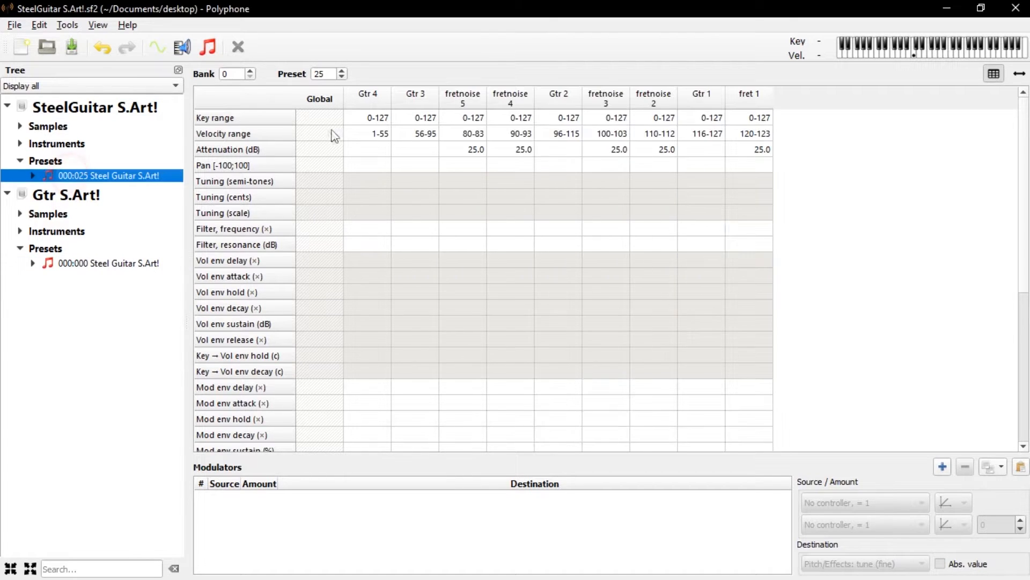
pyautogui.click(718, 135)
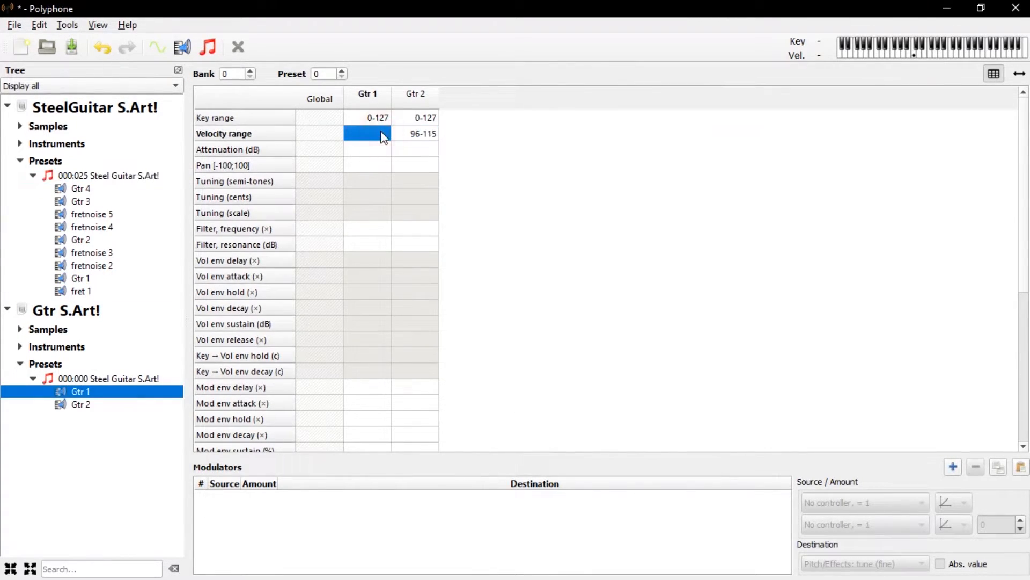
pyautogui.write('116-127')
pyautogui.click(511, 172)
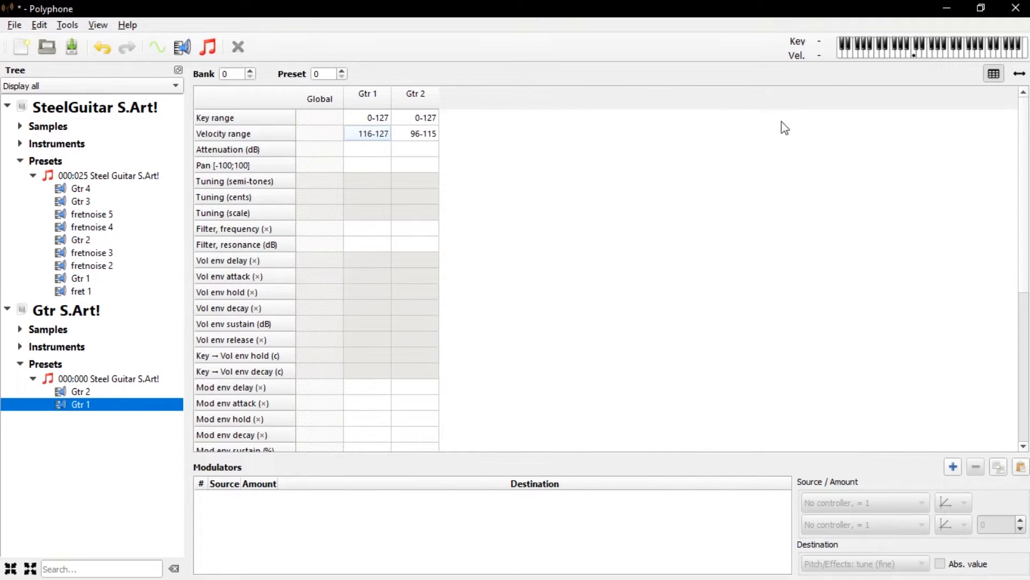
# Play key 60 repeatedly on the virtual keyboard to audition the new Steel Guitar S.Art! preset at different velocities.
pyautogui.click(915, 59)
pyautogui.click(914, 57)
pyautogui.click(913, 57)
pyautogui.click(913, 56)
pyautogui.click(914, 56)
pyautogui.click(913, 56)
pyautogui.click(913, 54)
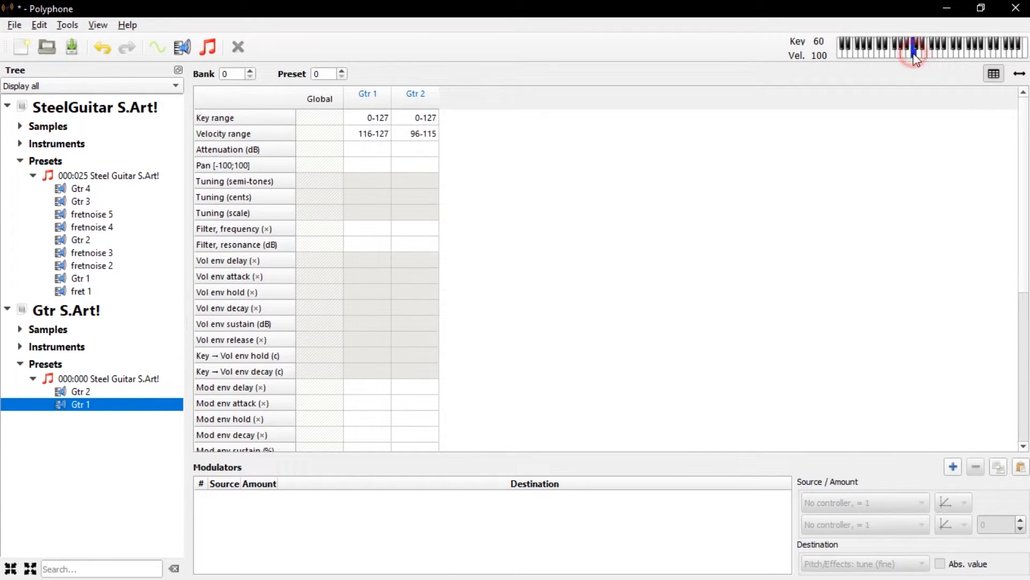
pyautogui.click(913, 54)
pyautogui.click(913, 56)
pyautogui.click(913, 55)
pyautogui.click(913, 57)
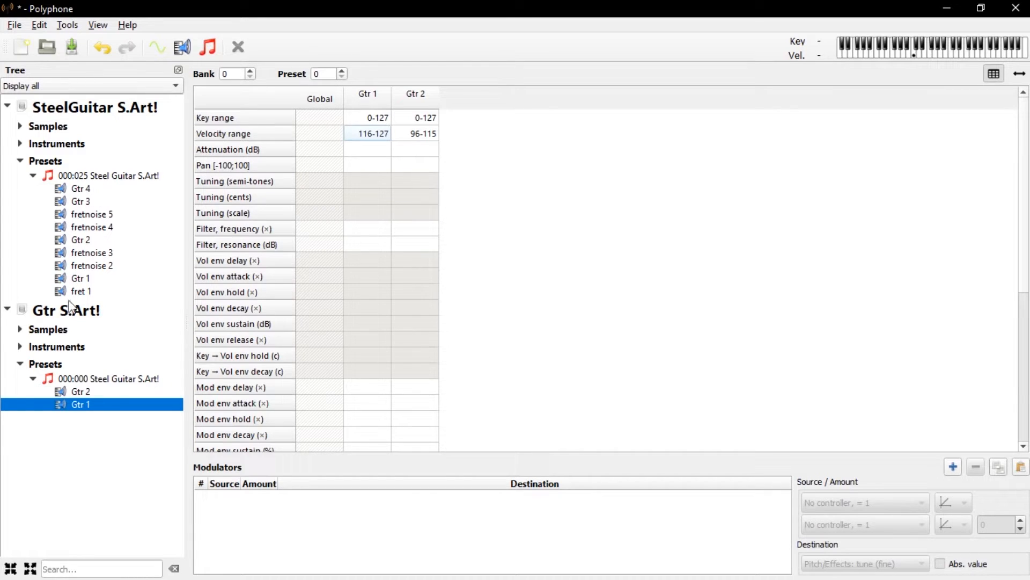
# Show the fret1 instrument of the Gtr S.Art! soundfont and open the waveform of its Ferriguz.fret1 036-L sample.
pyautogui.click(19, 347)
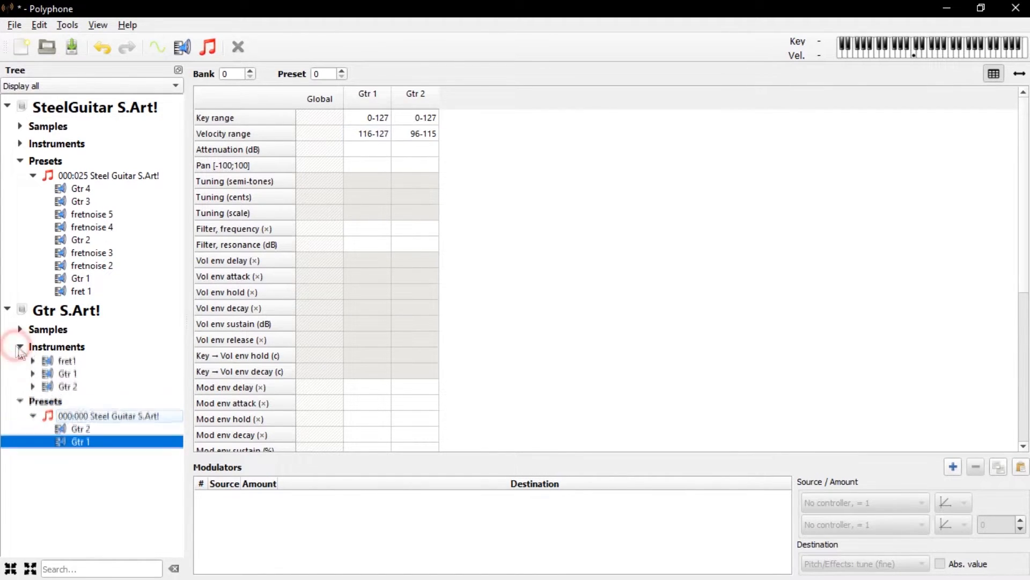
pyautogui.click(62, 360)
pyautogui.click(662, 225)
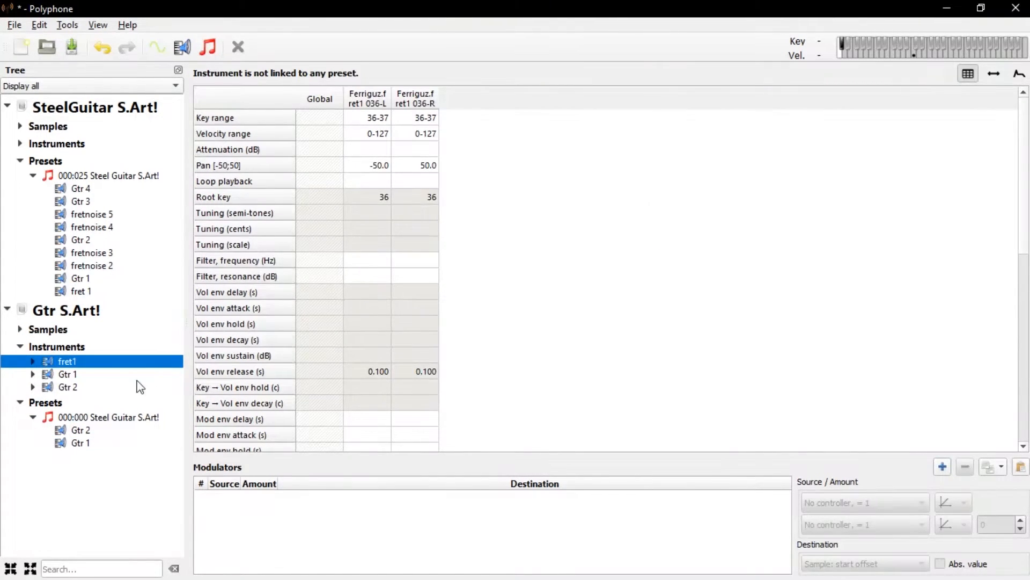
pyautogui.click(587, 200)
pyautogui.click(33, 361)
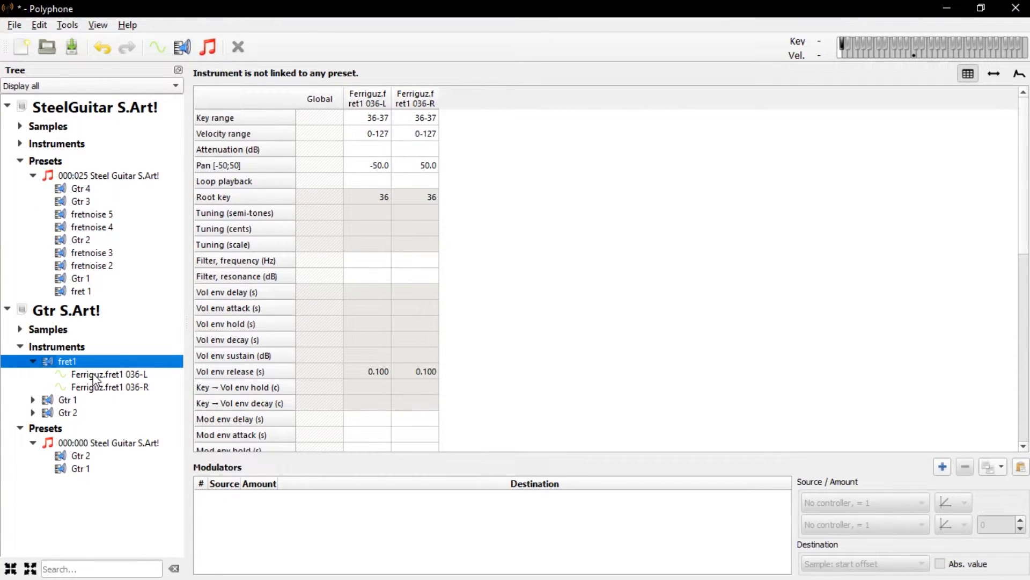
pyautogui.click(129, 374)
pyautogui.doubleClick(99, 375)
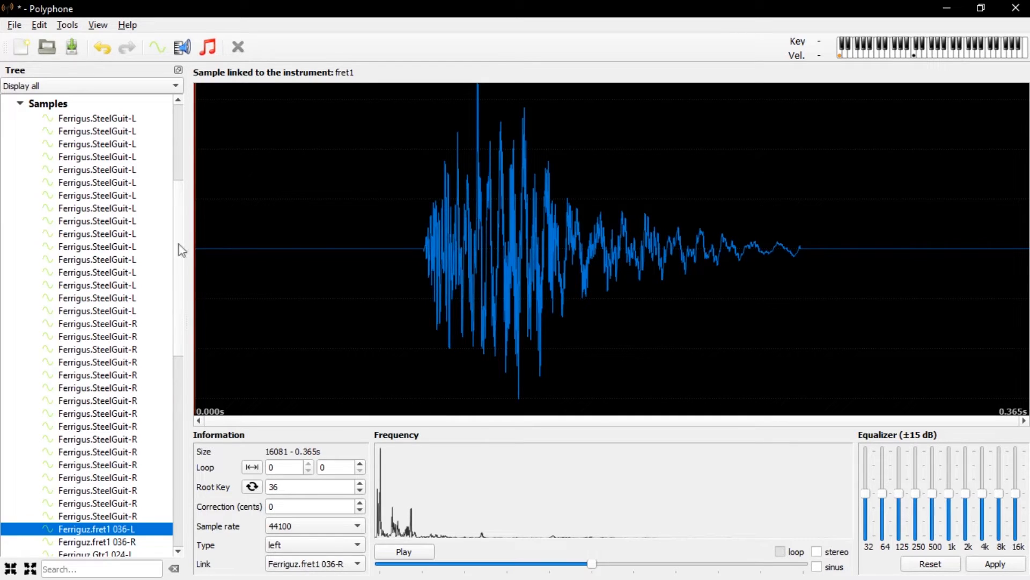
# Set the loop end of the Ferriguz.fret1 036-L sample to 4344, just before the sound begins, and copy that value.
pyautogui.rightClick(421, 248)
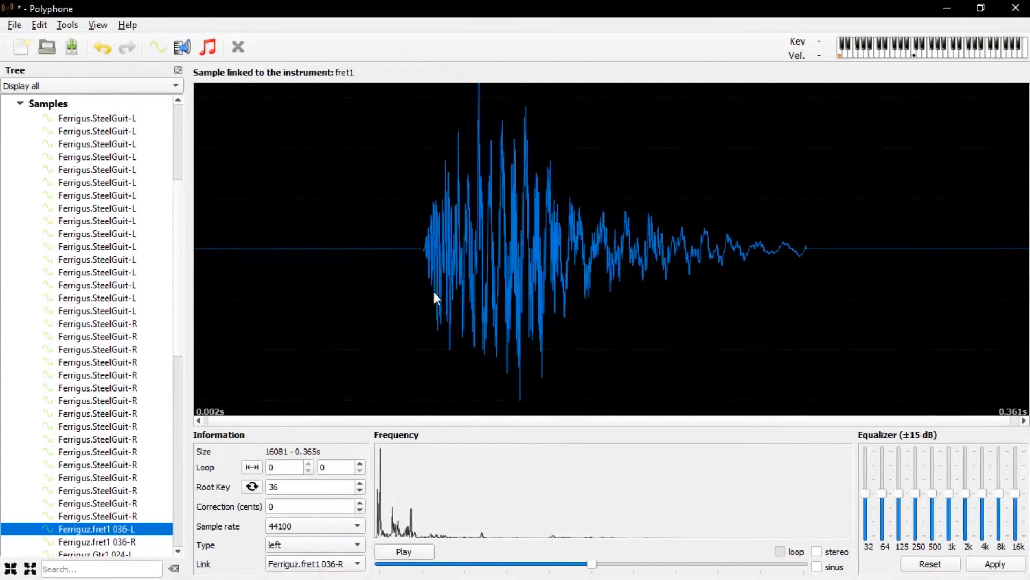
pyautogui.rightClick(419, 247)
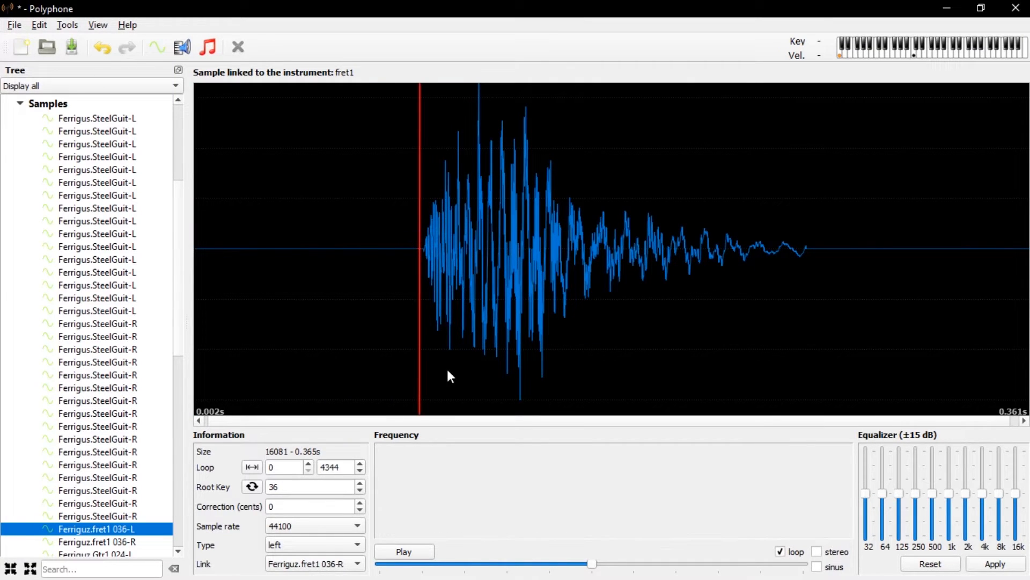
pyautogui.doubleClick(339, 467)
pyautogui.rightClick(339, 466)
pyautogui.click(363, 365)
# Set the loop end of the Ferriguz.fret1 036-R sample to 4344 as well.
pyautogui.scroll(-3, 181, 203)
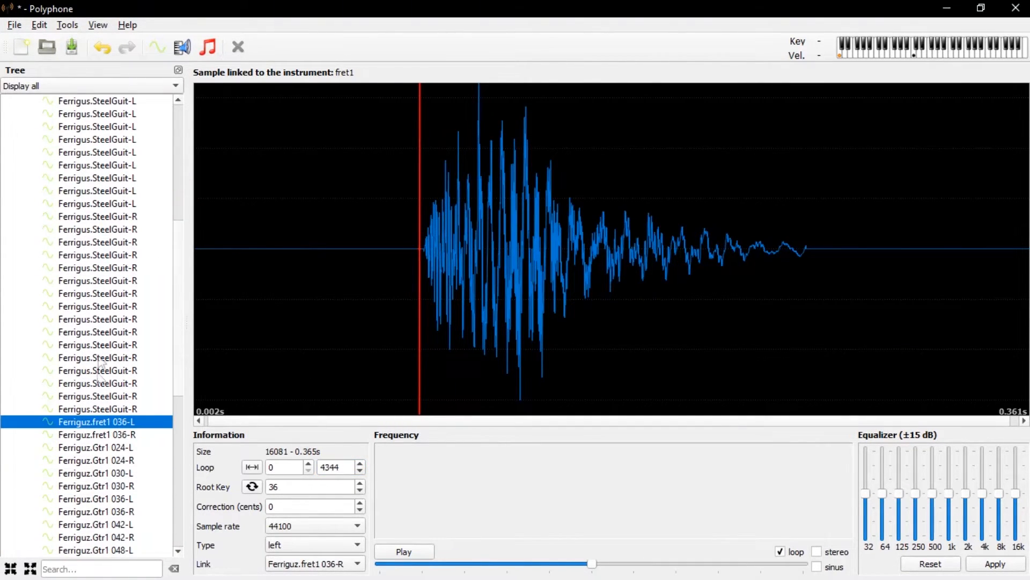
pyautogui.click(131, 437)
pyautogui.doubleClick(323, 467)
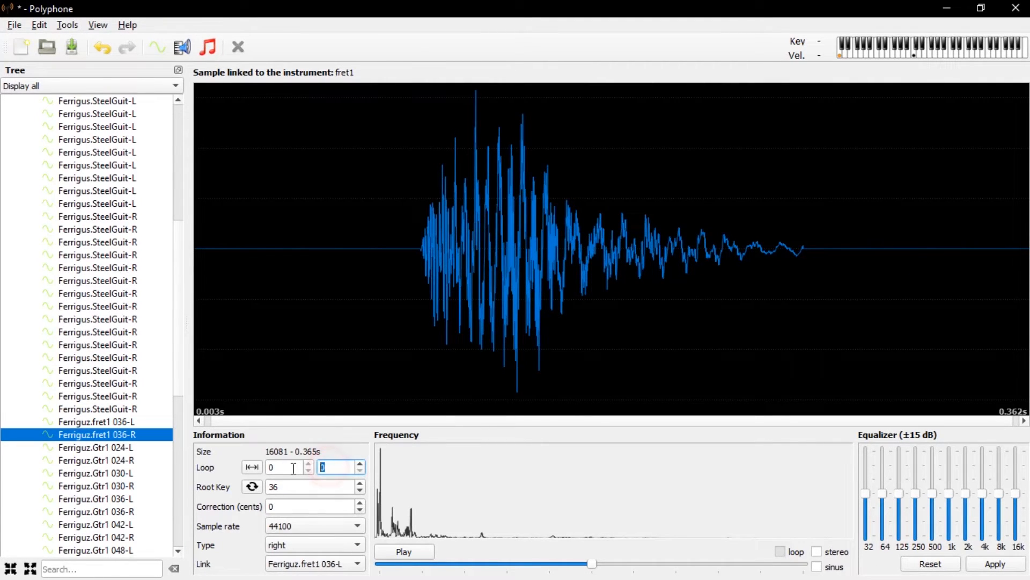
pyautogui.write('4344')
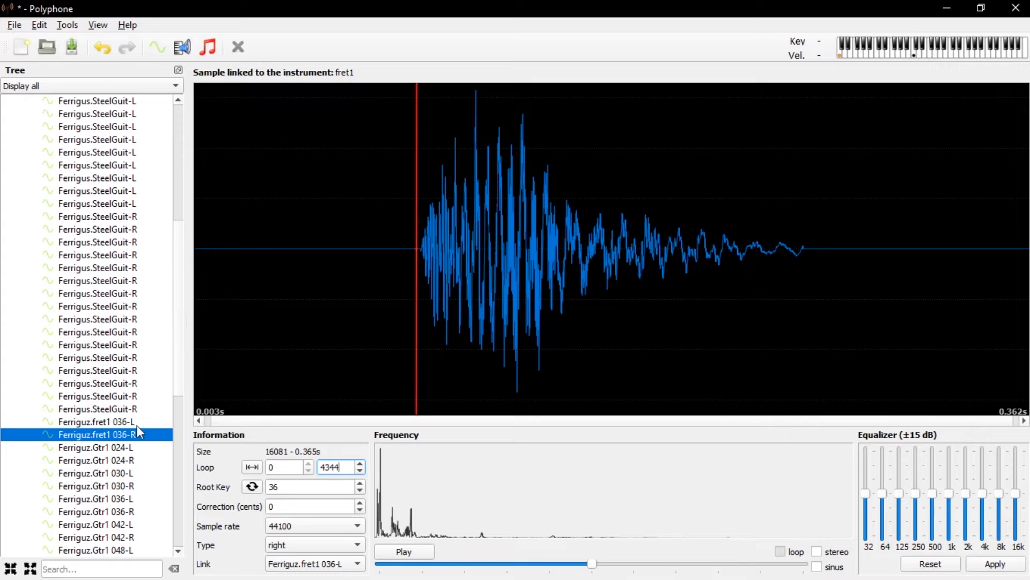
pyautogui.click(341, 469)
pyautogui.click(336, 439)
pyautogui.click(127, 439)
# Clear the individual parameters of both samples in the fret1 instrument and set its global root key to 36.
pyautogui.scroll(-10, 127, 439)
pyautogui.scroll(14, 126, 438)
pyautogui.scroll(-15, 126, 439)
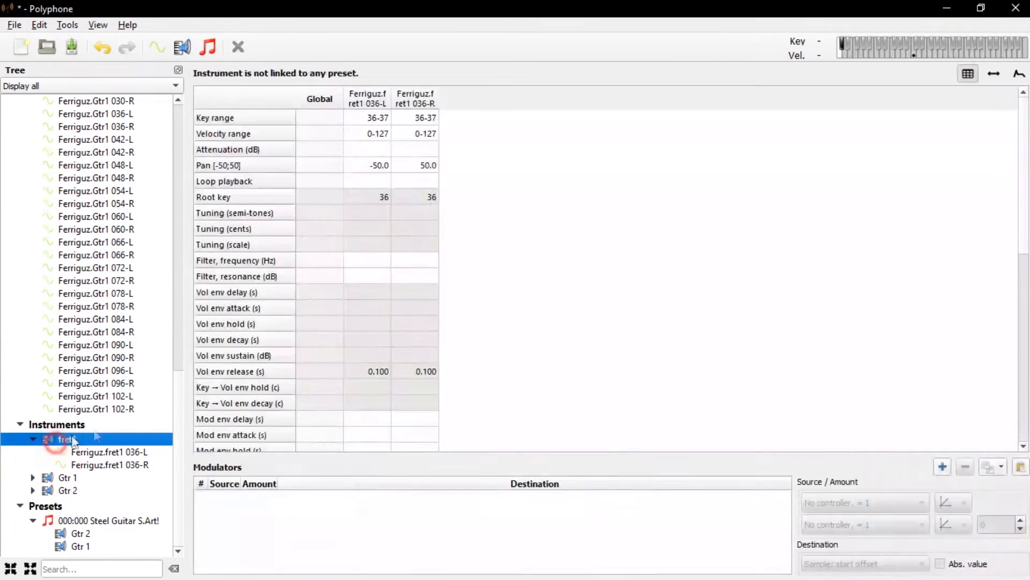
pyautogui.click(58, 441)
pyautogui.click(94, 452)
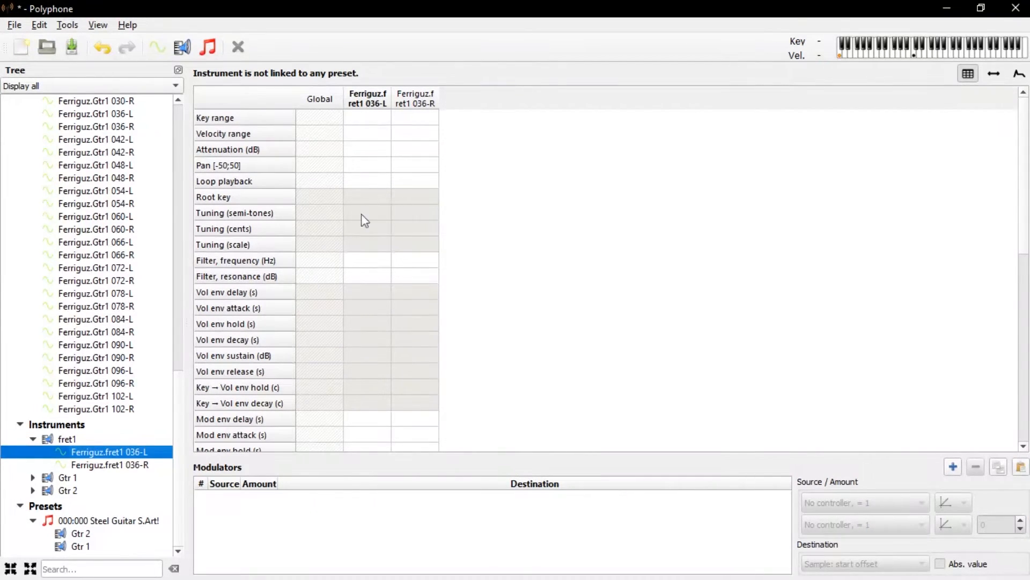
pyautogui.click(324, 200)
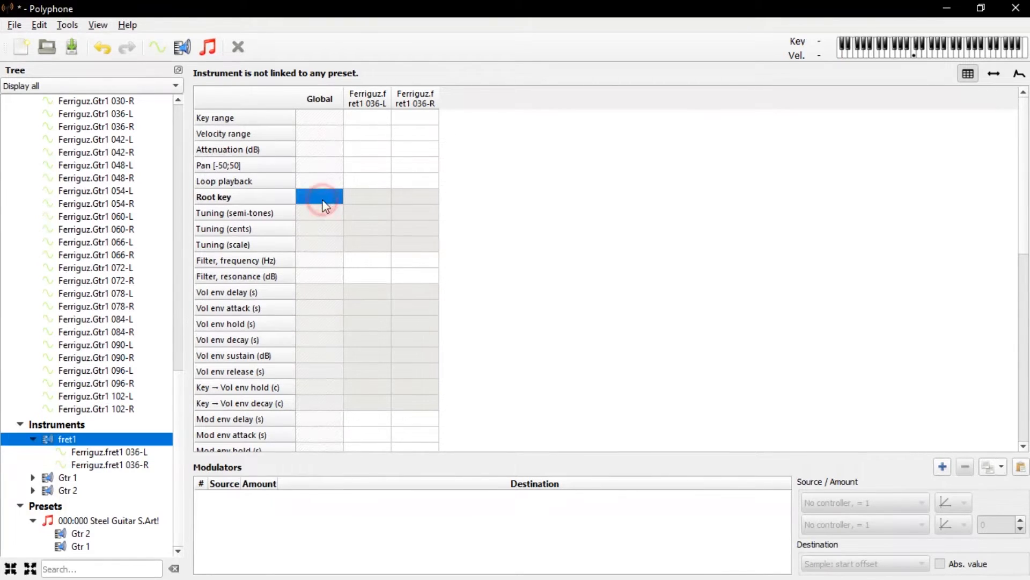
pyautogui.write('36')
# Using the fret 1 range in the SteelGuitar S.Art! preset as reference, set the fret1 instrument's global velocity range to 120-123.
pyautogui.click(325, 139)
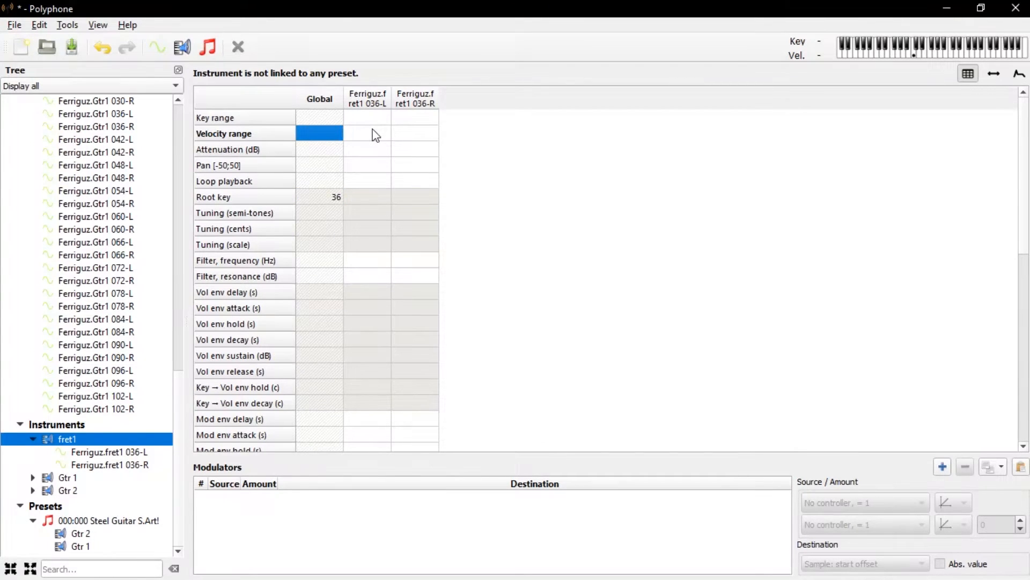
pyautogui.click(375, 135)
pyautogui.click(324, 137)
pyautogui.click(97, 521)
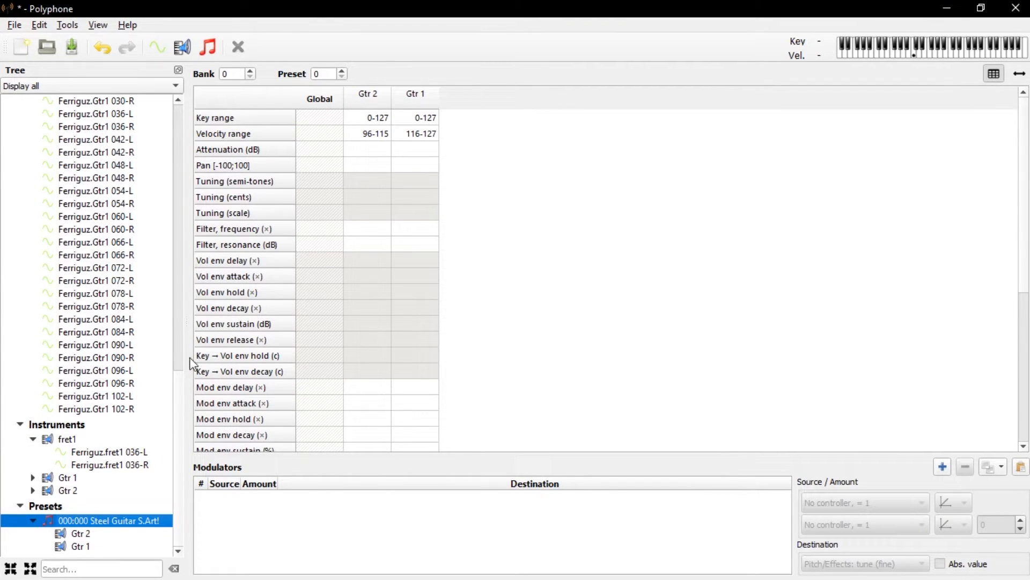
pyautogui.scroll(18, 108, 501)
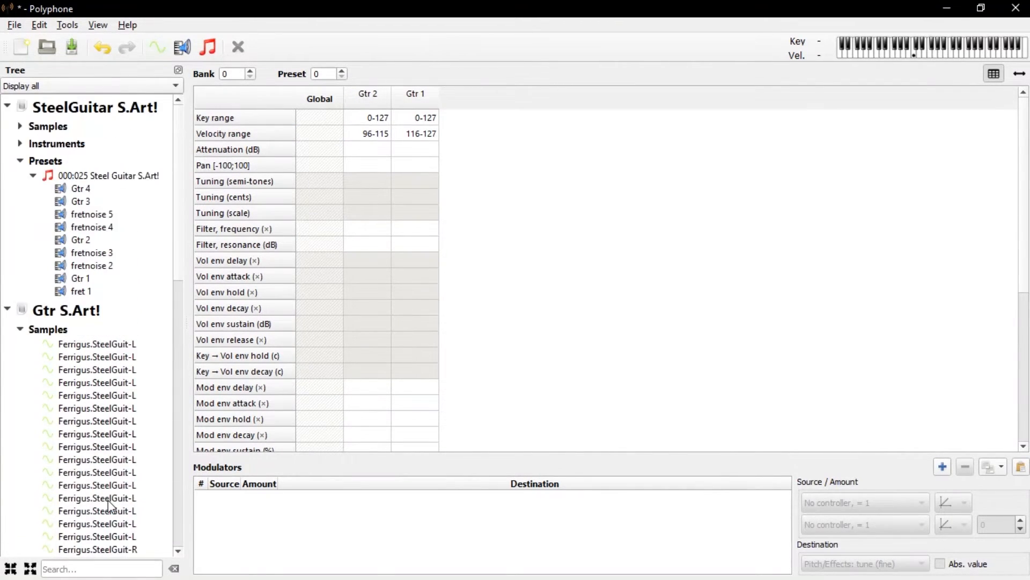
pyautogui.click(113, 175)
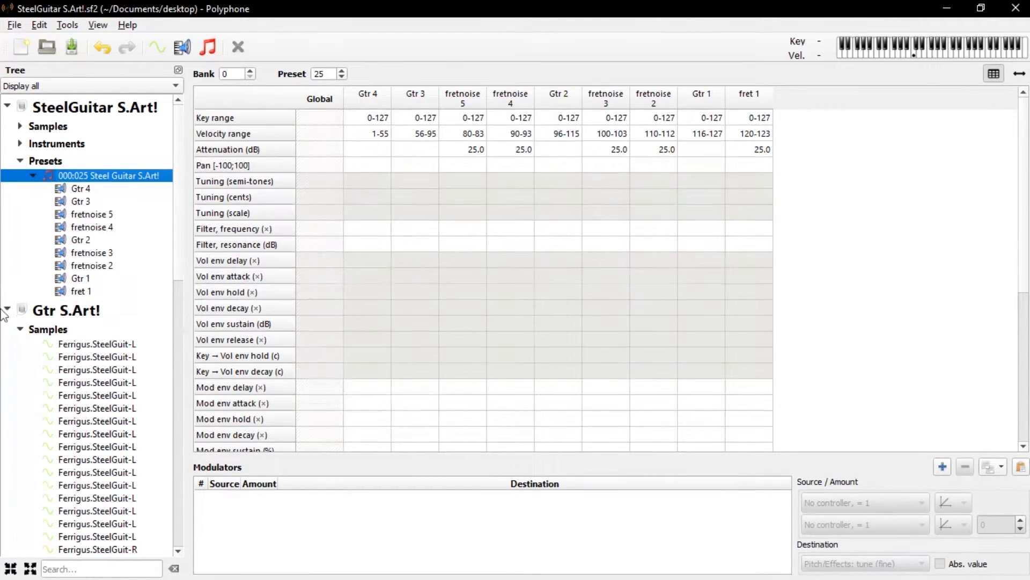
pyautogui.scroll(-10, 81, 340)
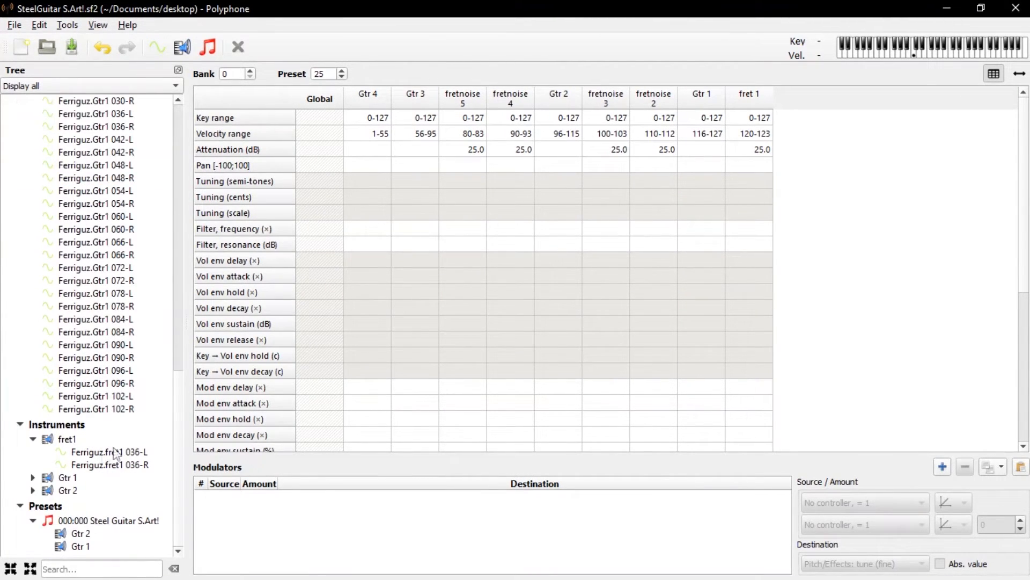
pyautogui.click(70, 438)
pyautogui.click(325, 137)
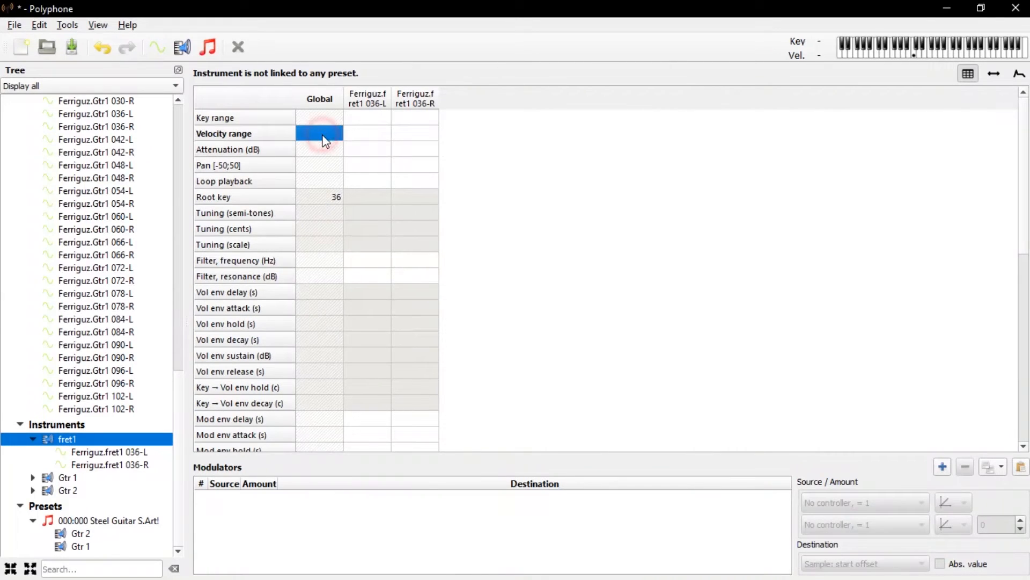
pyautogui.write('120-123')
pyautogui.click(718, 204)
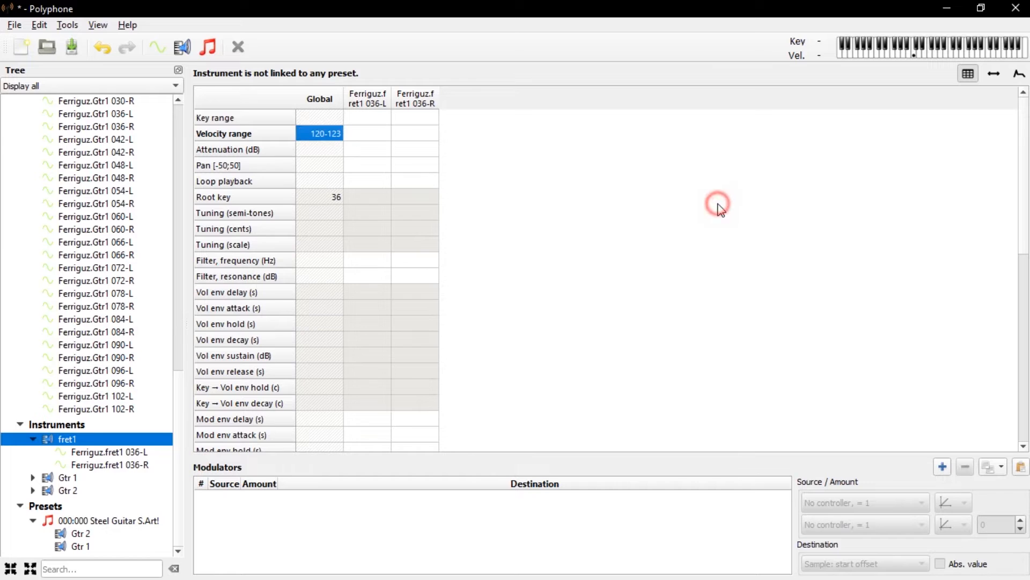
# Set fret1's global loop playback to loop until release and then play the end, and enter 1000 as volume envelope release.
pyautogui.click(322, 180)
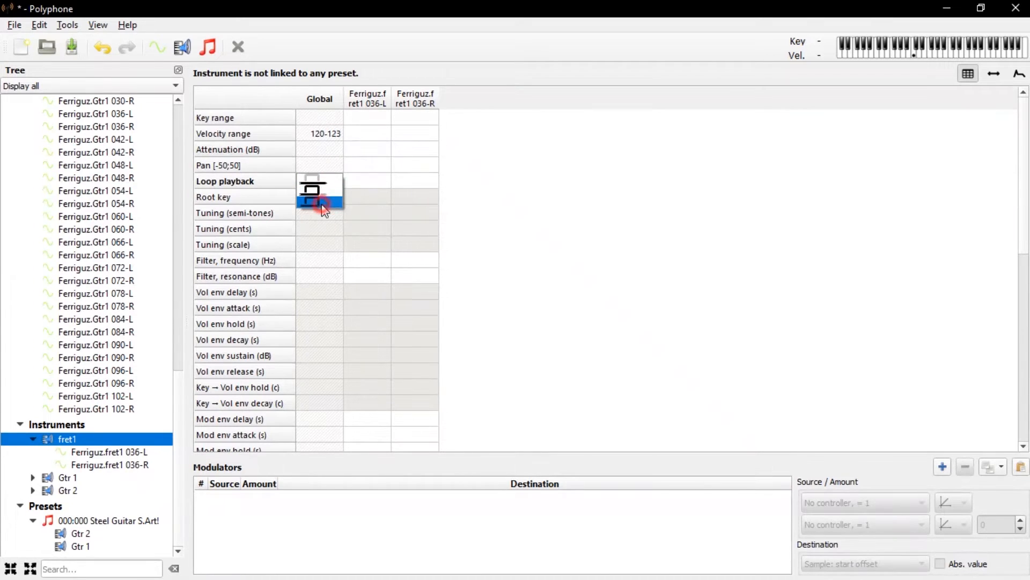
pyautogui.click(321, 205)
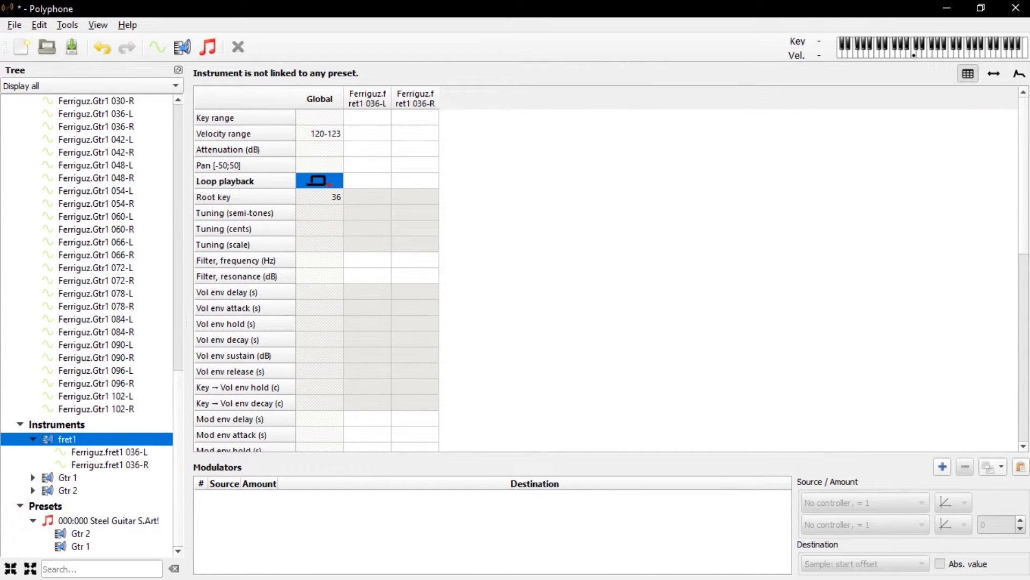
pyautogui.moveTo(1017, 216); pyautogui.dragTo(1023, 294)
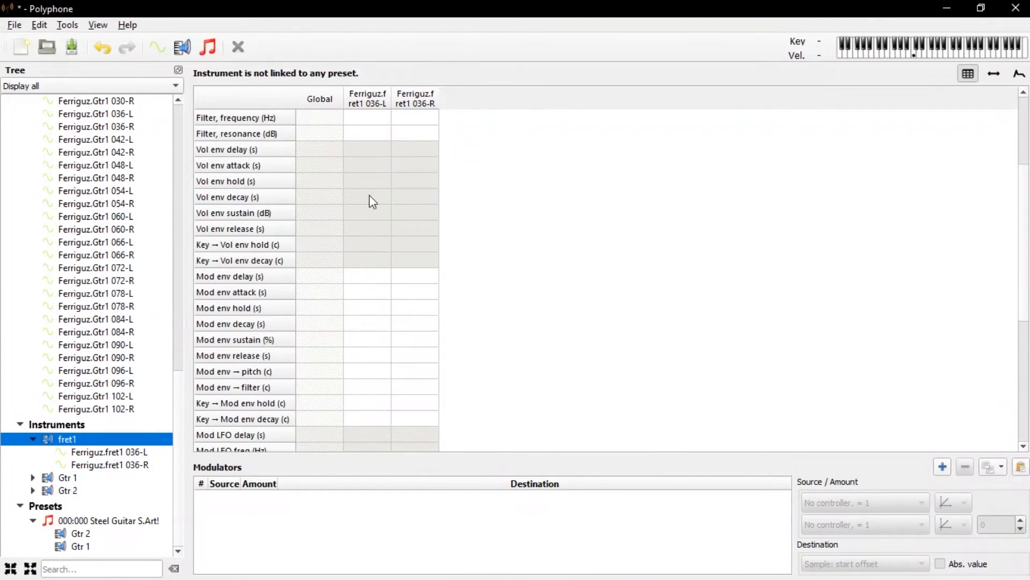
pyautogui.click(305, 232)
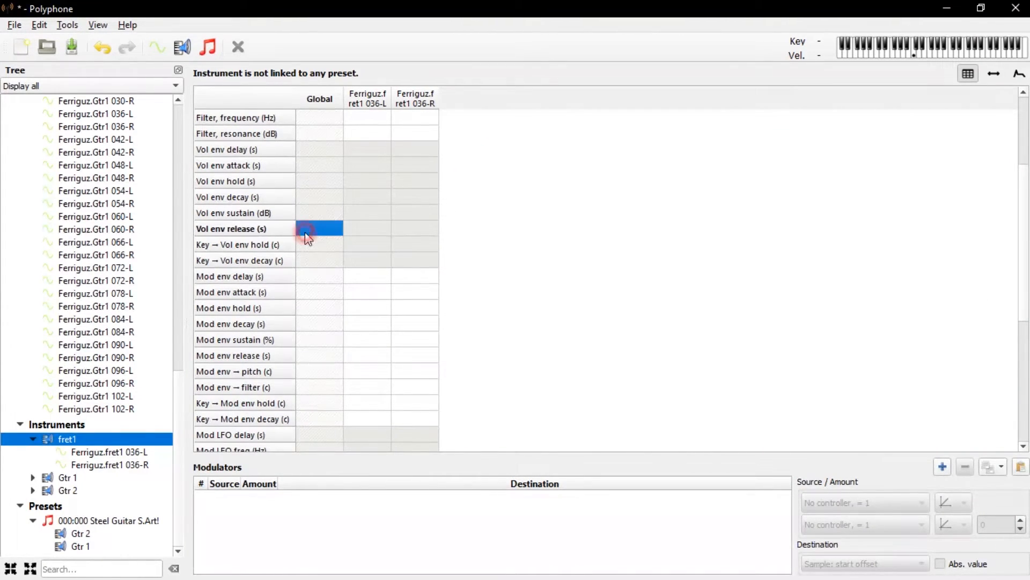
pyautogui.doubleClick(314, 231)
pyautogui.write('1000')
pyautogui.press('Return')
# Set the fret1 instrument's global fixed key to 36 and play key 60 as a test.
pyautogui.moveTo(1023, 241); pyautogui.dragTo(1019, 359)
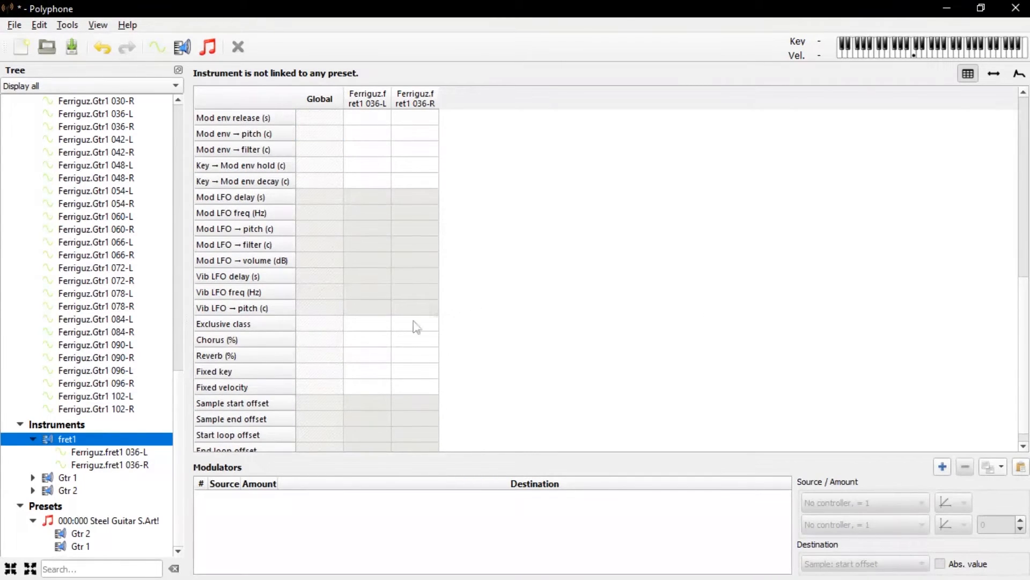
pyautogui.doubleClick(328, 374)
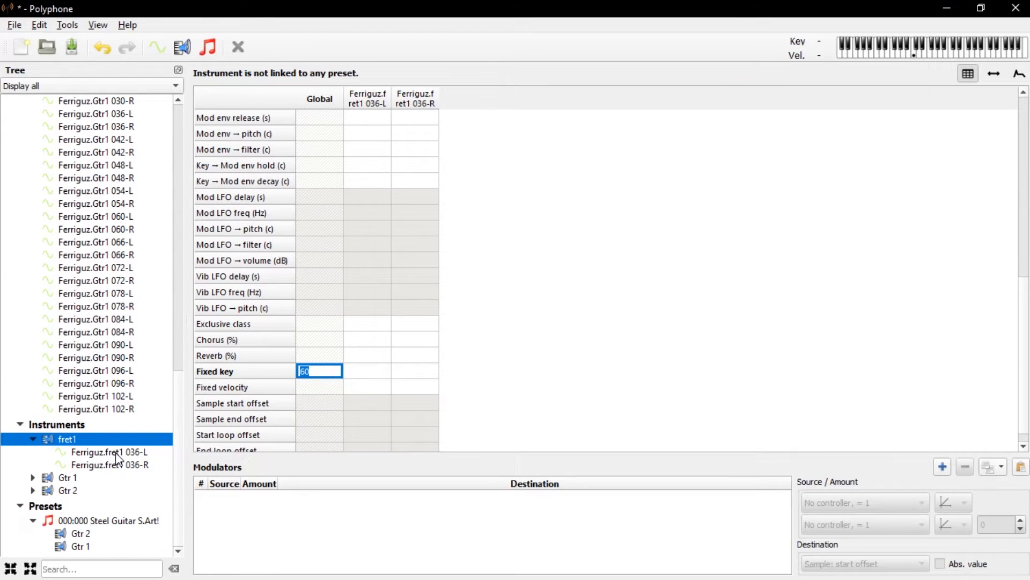
pyautogui.write('36')
pyautogui.press('Return')
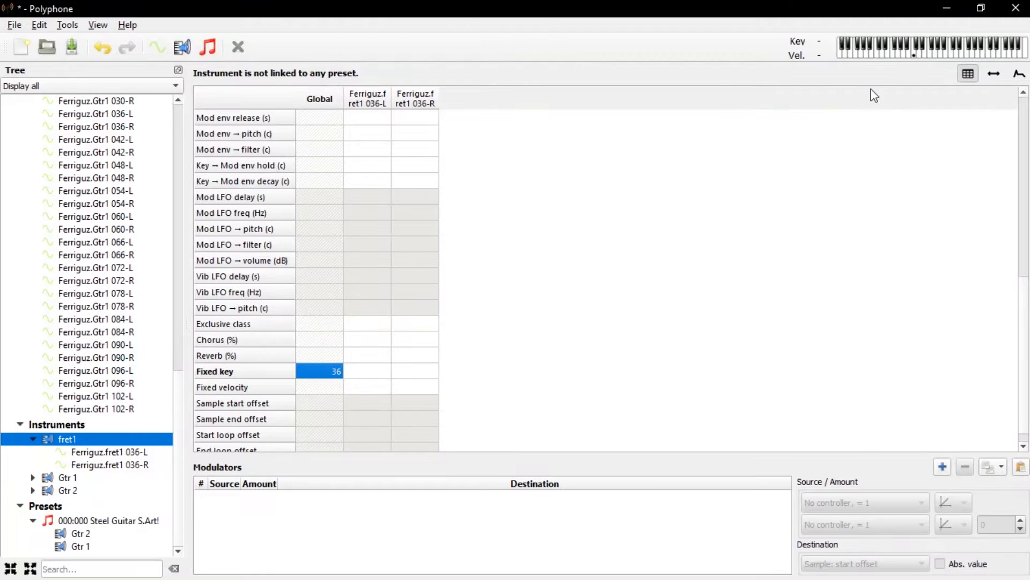
pyautogui.click(916, 57)
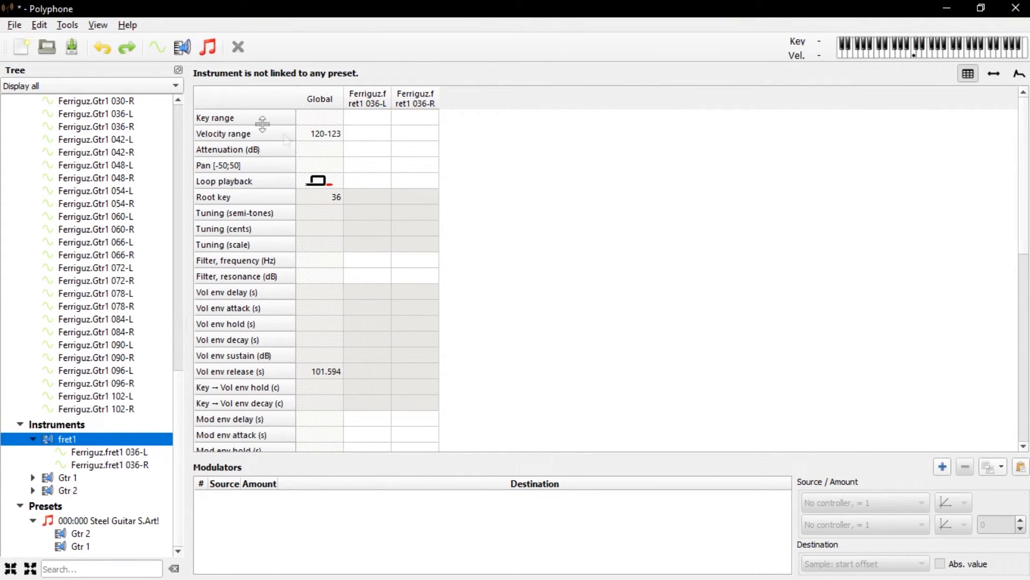
# Clear the fret1 instrument's global velocity range and play key 60 repeatedly to audition the fret noise.
pyautogui.click(329, 134)
pyautogui.press('Delete')
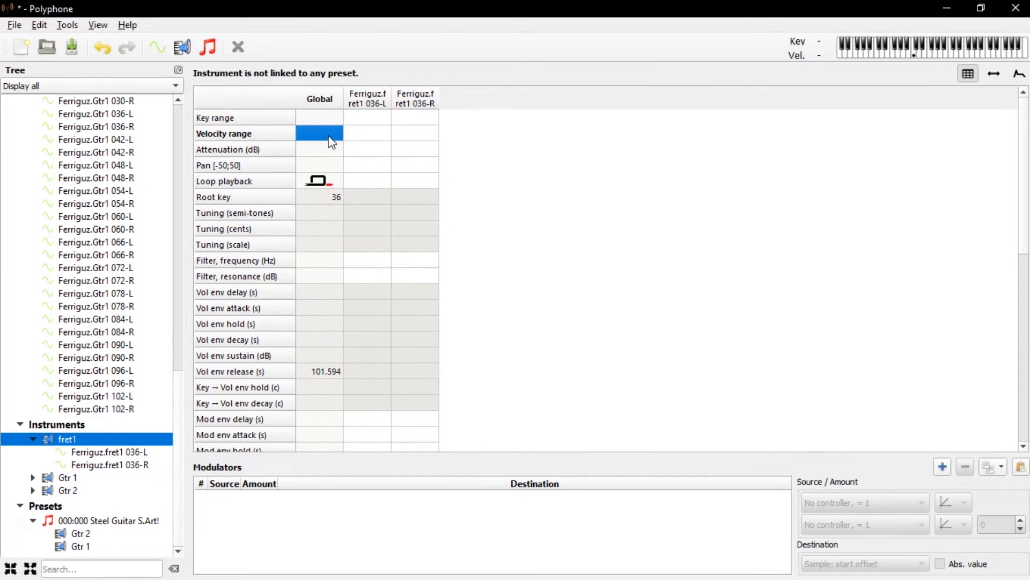
pyautogui.click(915, 55)
pyautogui.click(915, 56)
pyautogui.click(912, 54)
pyautogui.click(914, 55)
pyautogui.click(914, 55)
pyautogui.click(914, 55)
pyautogui.click(914, 55)
pyautogui.click(176, 425)
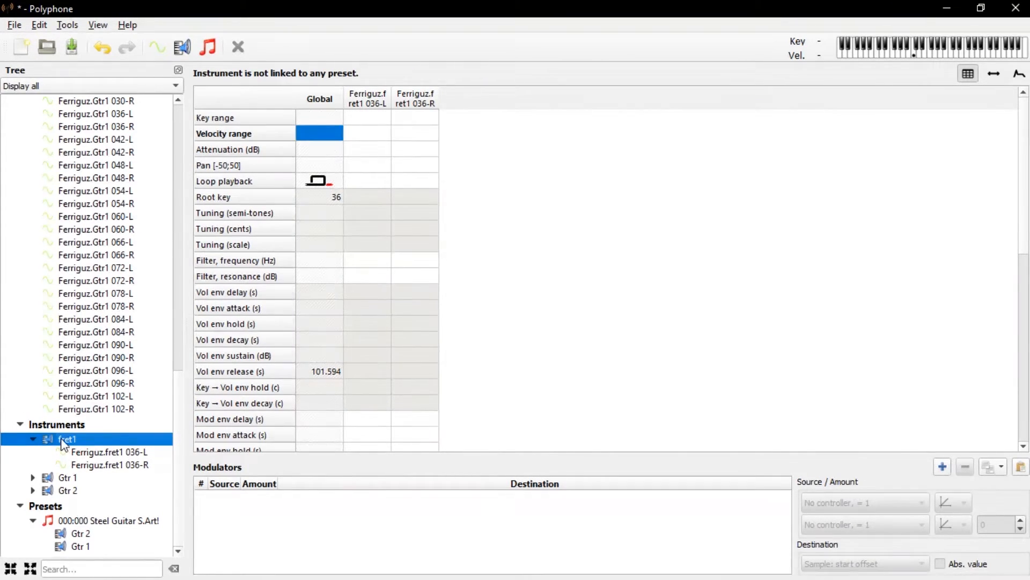
# Add the fret1 instrument to the Steel Guitar S.Art! preset of Gtr S.Art! and show the preset's parameters.
pyautogui.moveTo(62, 443); pyautogui.dragTo(73, 534)
pyautogui.click(80, 520)
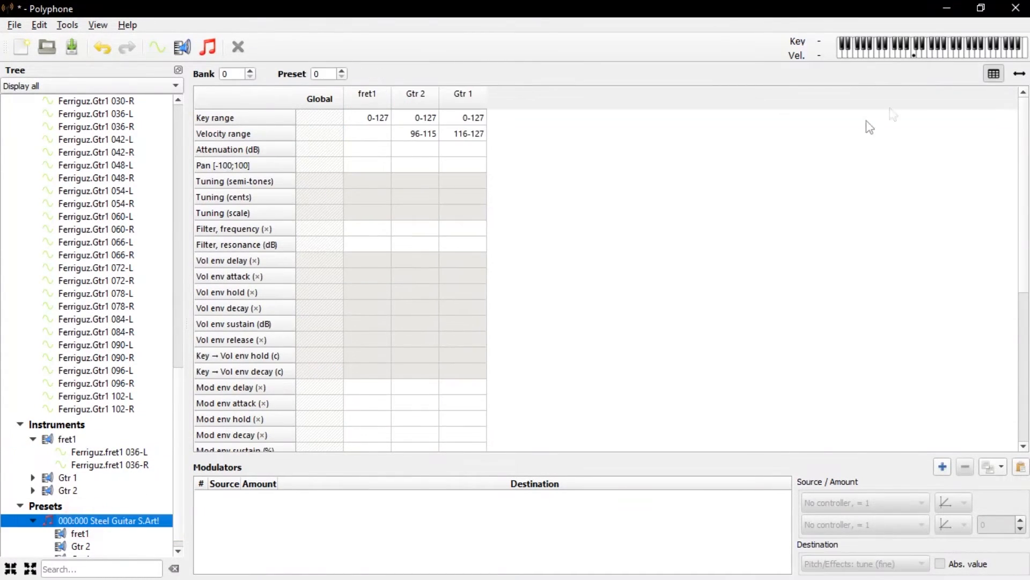
# Using the velocity ranges in the reference SteelGuitar S.Art! preset, set fret1's velocity range to 120-123 in the Gtr S.Art! preset.
pyautogui.click(368, 137)
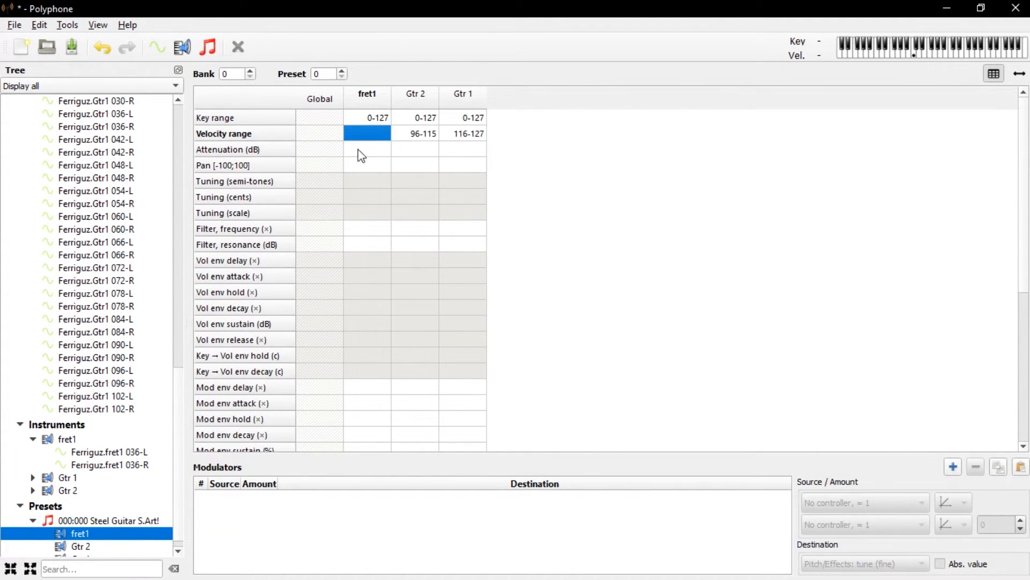
pyautogui.scroll(15, 146, 408)
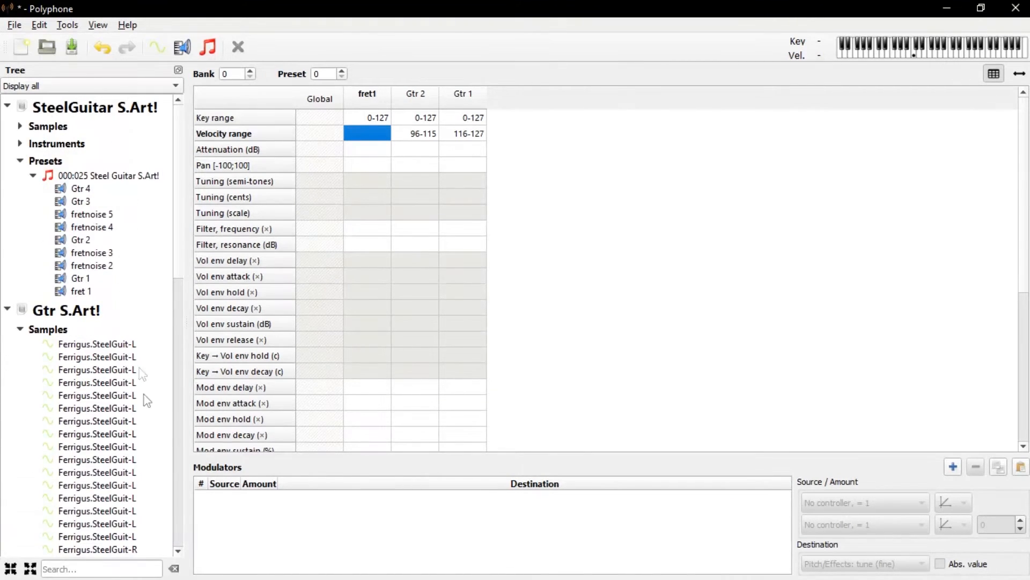
pyautogui.click(95, 178)
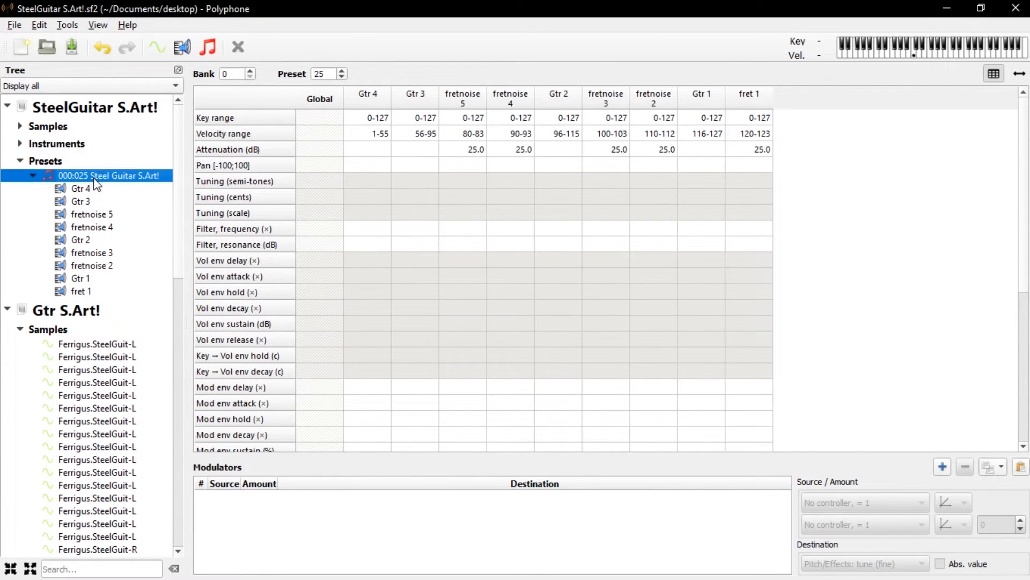
pyautogui.scroll(-15, 100, 322)
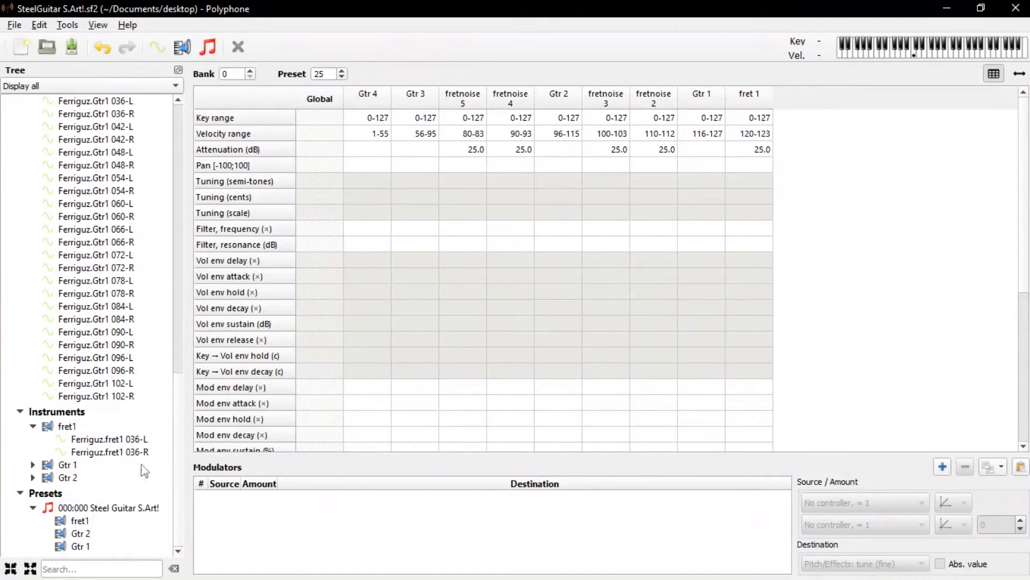
pyautogui.click(110, 509)
pyautogui.click(375, 134)
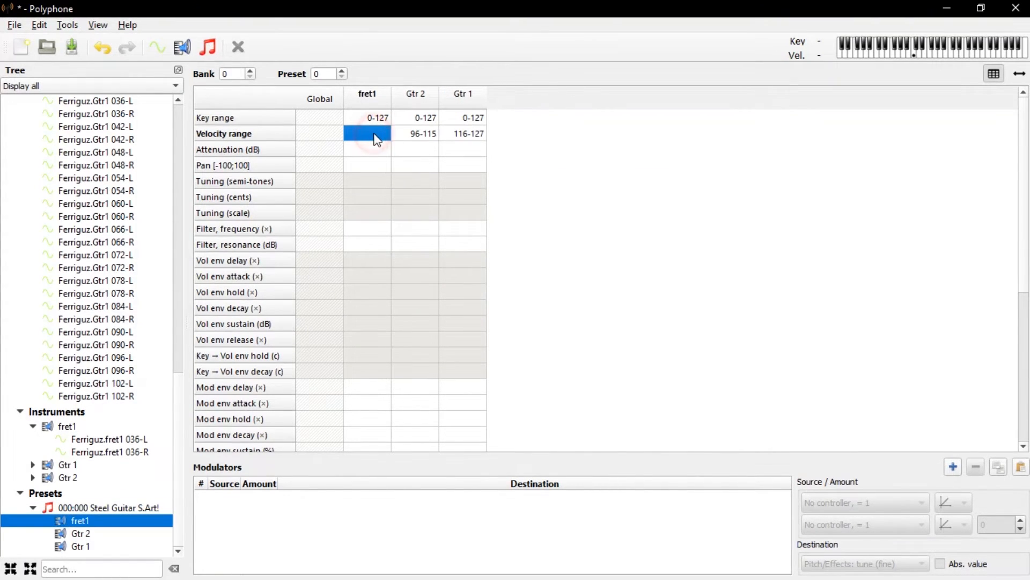
pyautogui.write('120-123')
pyautogui.click(585, 138)
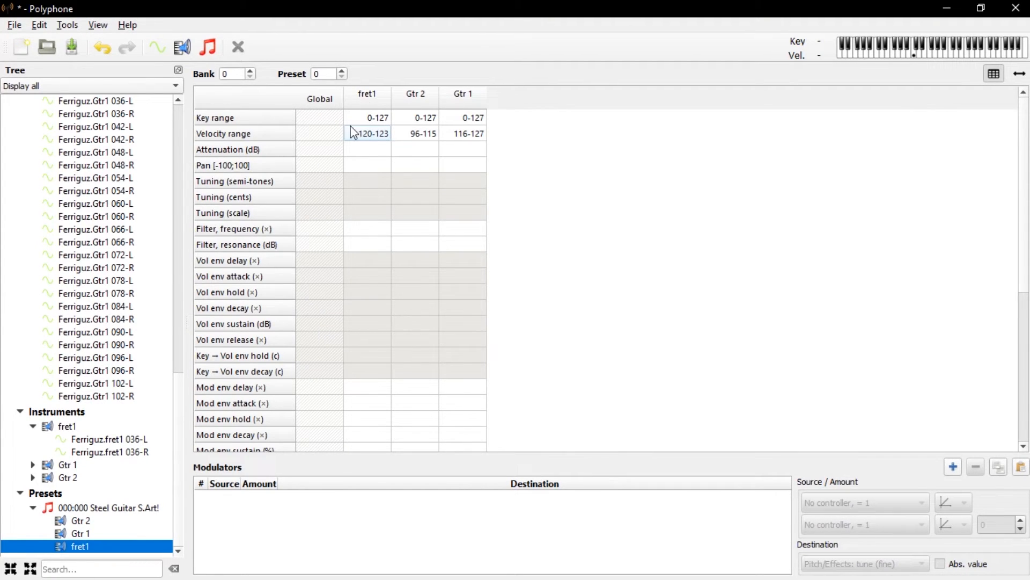
# Set fret1's attenuation to 25 dB in the Steel Guitar S.Art! preset and play key 60 as a test.
pyautogui.click(362, 151)
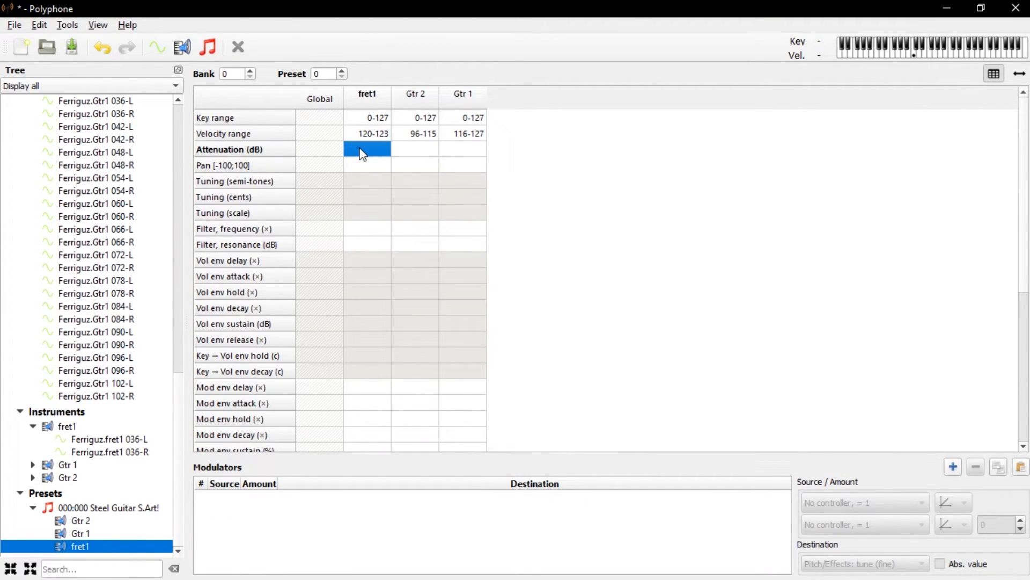
pyautogui.write('25')
pyautogui.press('Return')
pyautogui.click(914, 55)
pyautogui.click(913, 53)
# Widen fret1's velocity range in the preset to 100-123.
pyautogui.click(386, 134)
pyautogui.doubleClick(387, 134)
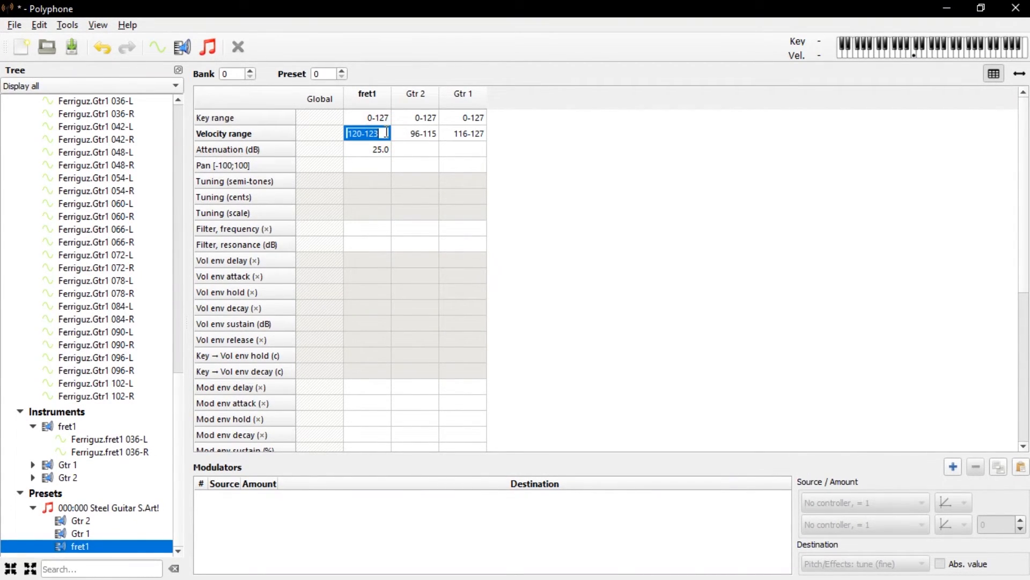
pyautogui.press('Left')
pyautogui.press('BackSpace')
pyautogui.press('BackSpace')
pyautogui.write('00')
pyautogui.press('Return')
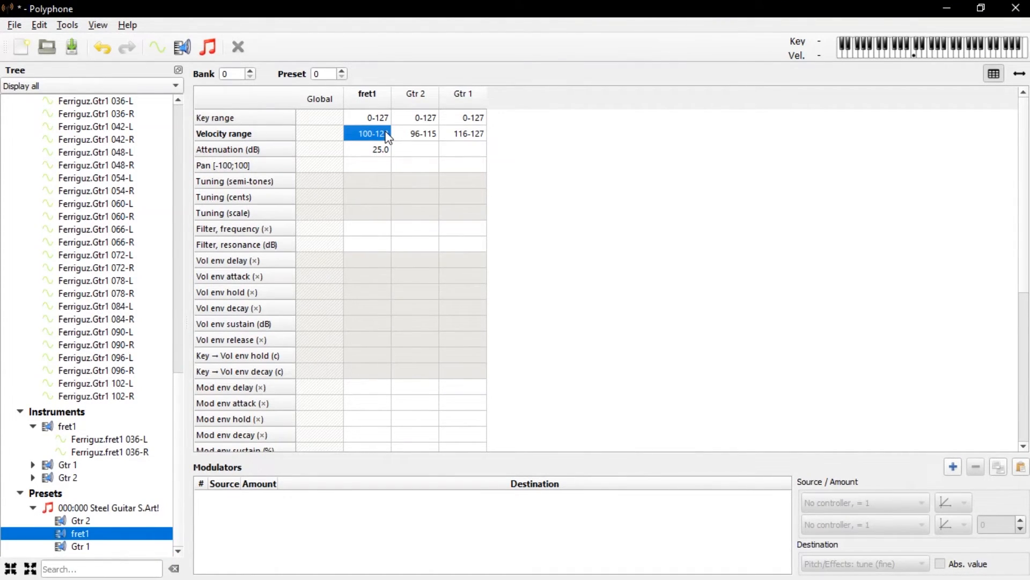
# Audition the layered preset by playing key 60 and a higher key repeatedly, and display the Steel Guitar S.Art! preset's parameters again.
pyautogui.click(917, 62)
pyautogui.click(915, 56)
pyautogui.click(917, 59)
pyautogui.click(917, 59)
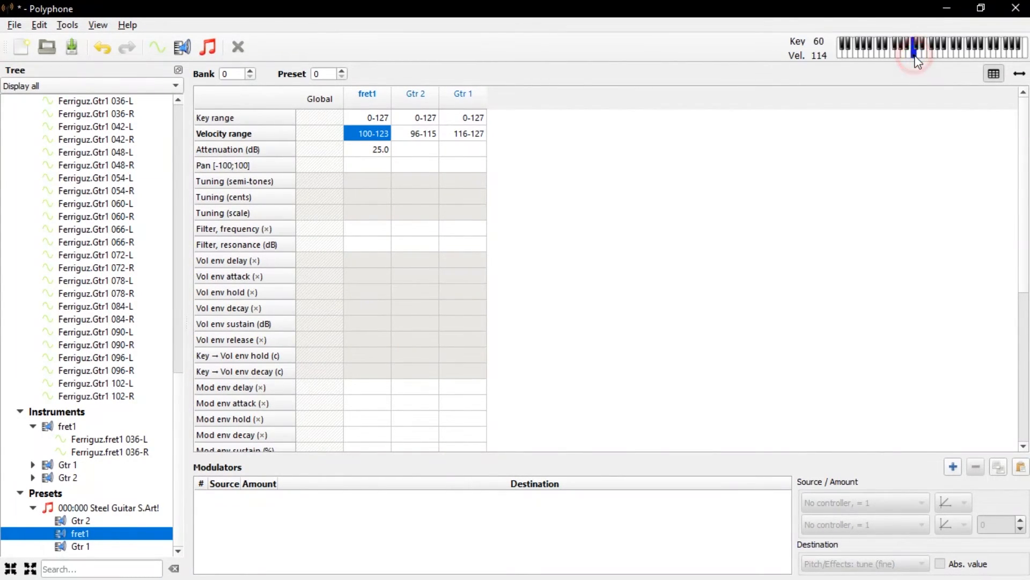
pyautogui.click(926, 53)
pyautogui.click(927, 54)
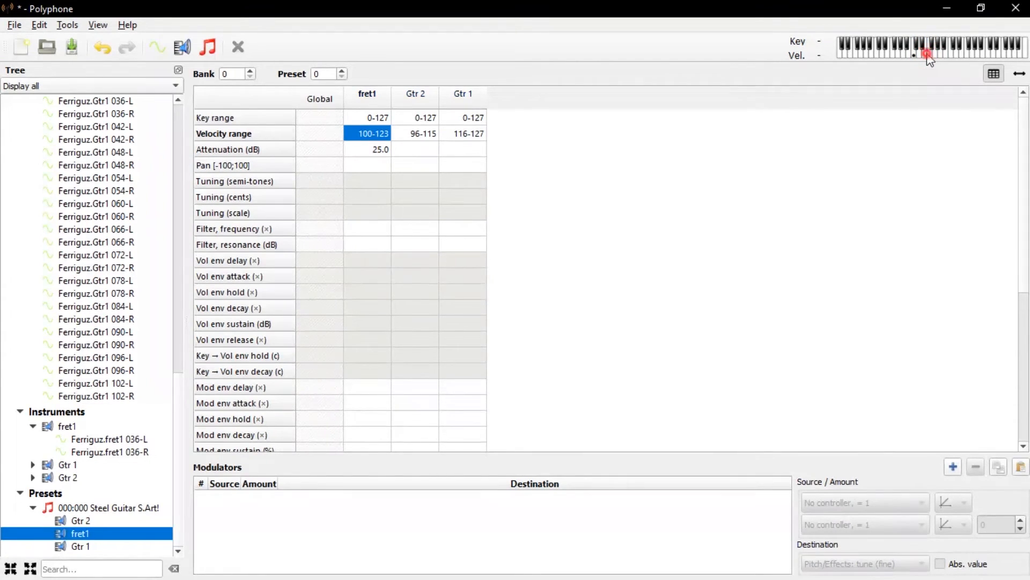
pyautogui.click(771, 167)
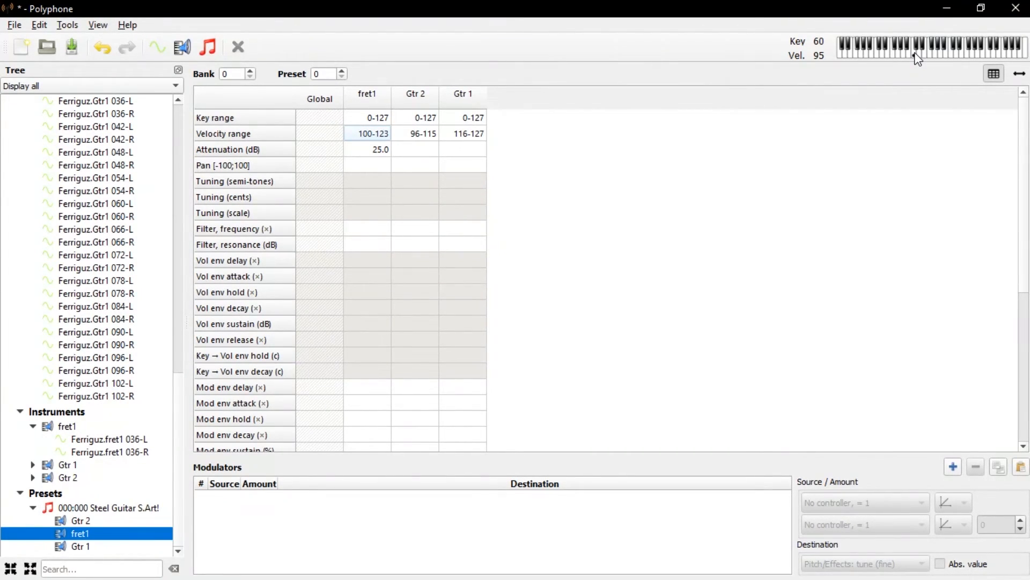
pyautogui.click(678, 155)
pyautogui.click(64, 508)
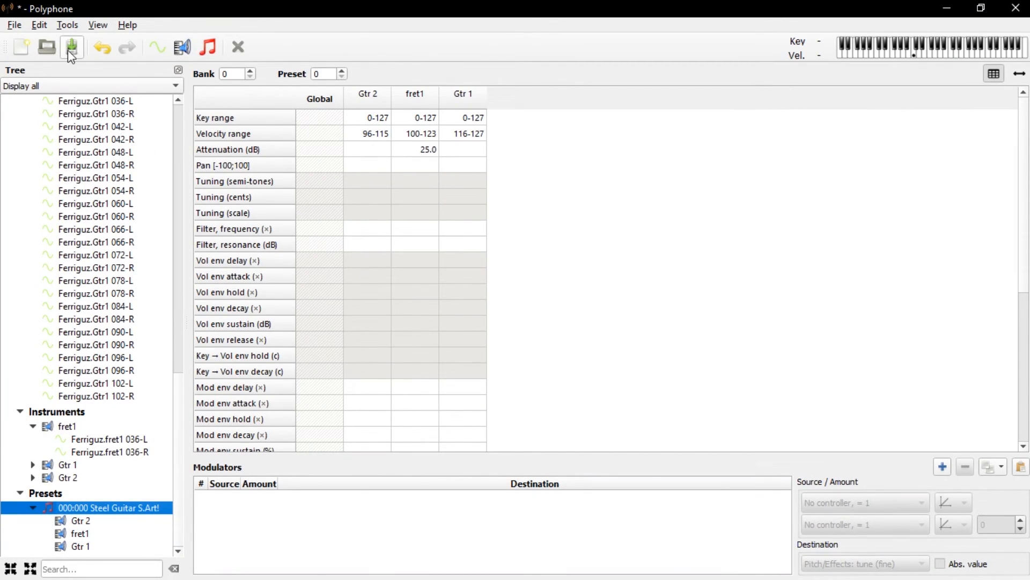
# Close Polyphone and switch to the One Man Band sequencer to play test.mid.
pyautogui.moveTo(450, 1)
pyautogui.click(1016, 8)
pyautogui.click(509, 331)
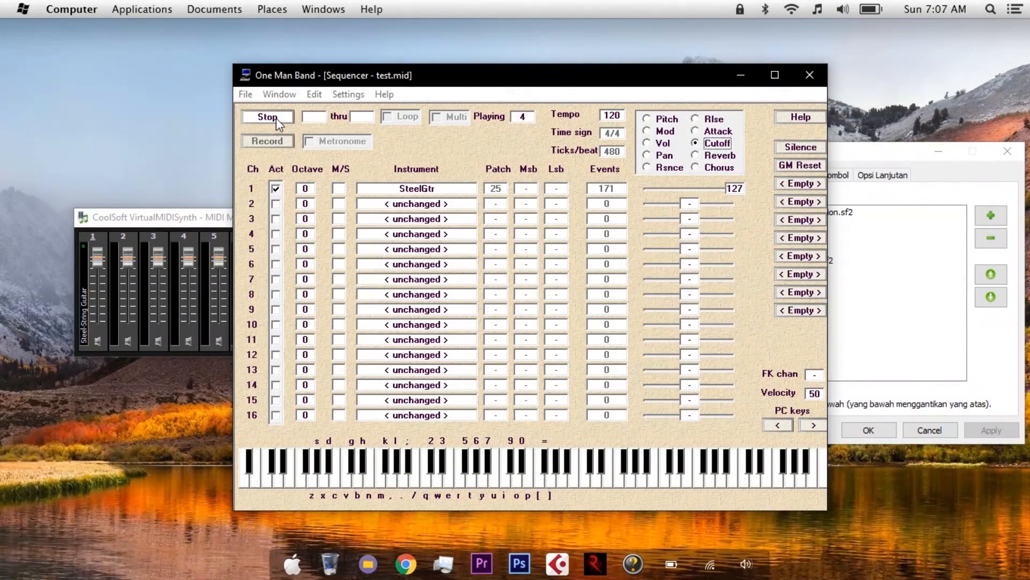
# Bring the VirtualMIDISynth MIDI Mixer forward and adjust the channel 1 Steel-String Guitar volume fader during playback.
pyautogui.click(137, 219)
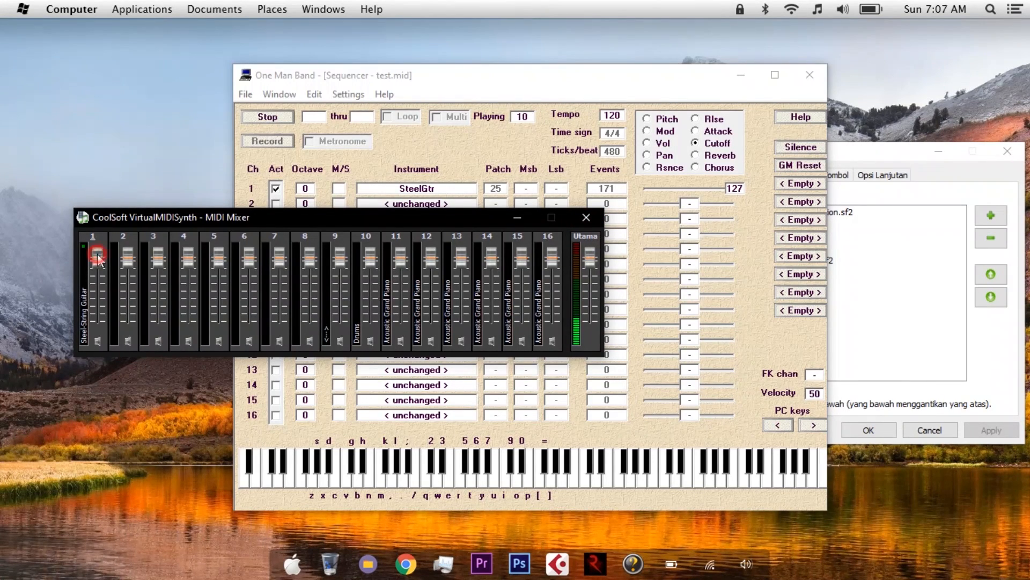
pyautogui.moveTo(98, 259)
pyautogui.mouseDown()
pyautogui.moveTo(100, 281)
pyautogui.moveTo(101, 253)
pyautogui.mouseUp()
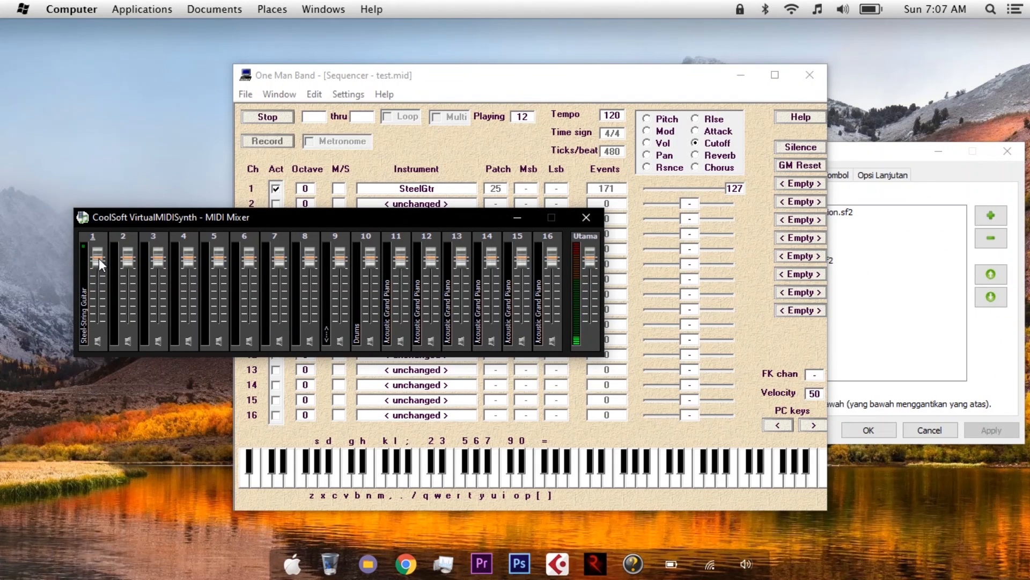